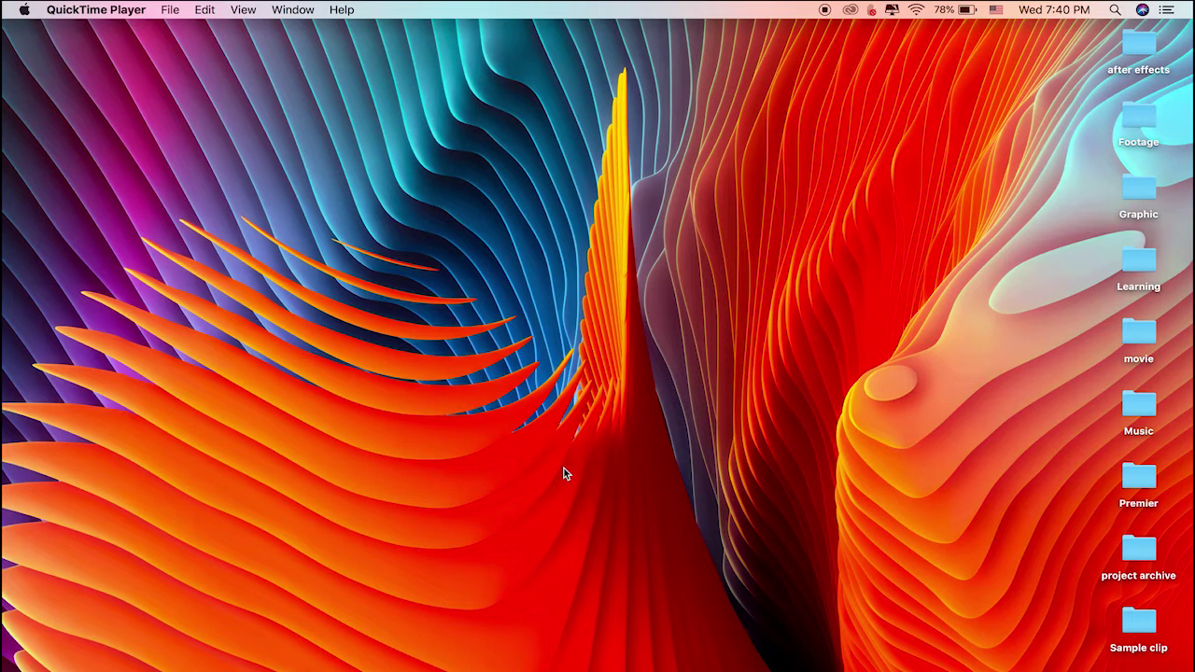
# Step: Launch Adobe Premiere Pro CC 2018 from the macOS Dock
pyautogui.moveTo(591, 668)
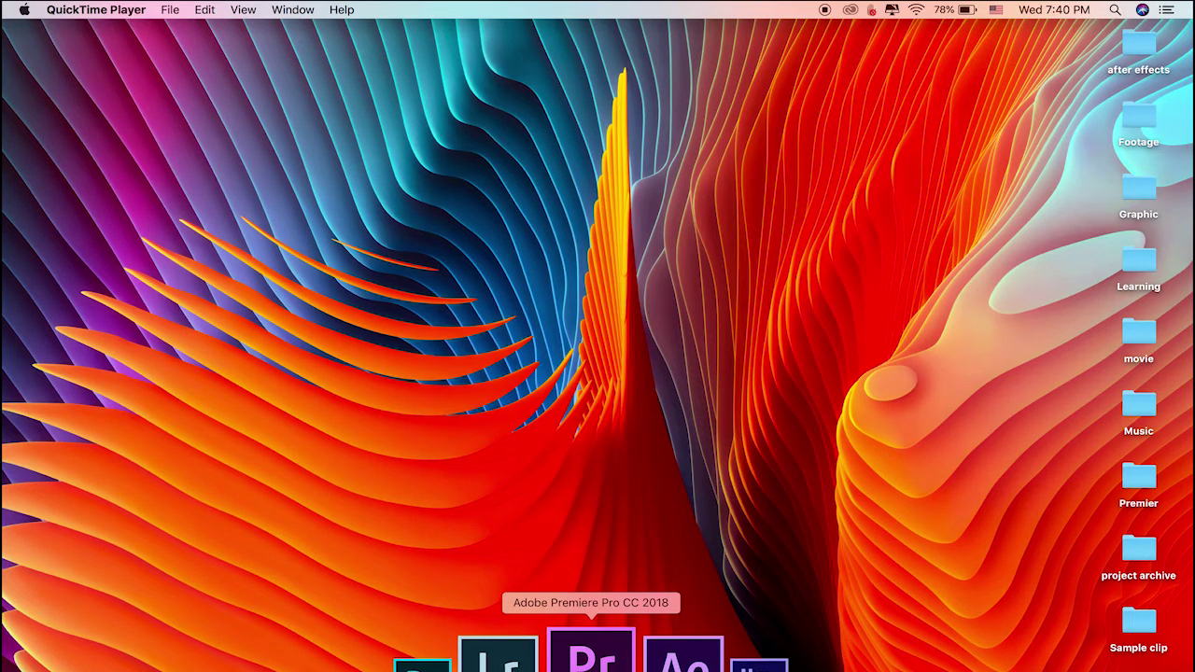
pyautogui.click(591, 654)
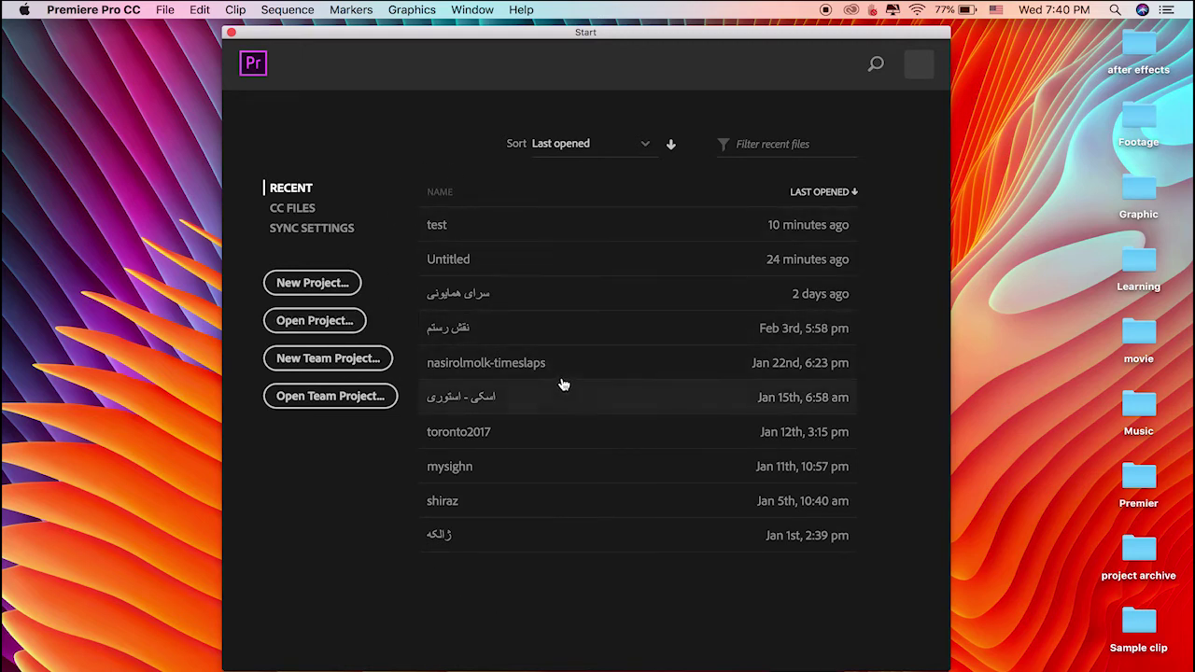
# Step: Choose New Project from the Premiere start screen's recent projects list
pyautogui.click(322, 291)
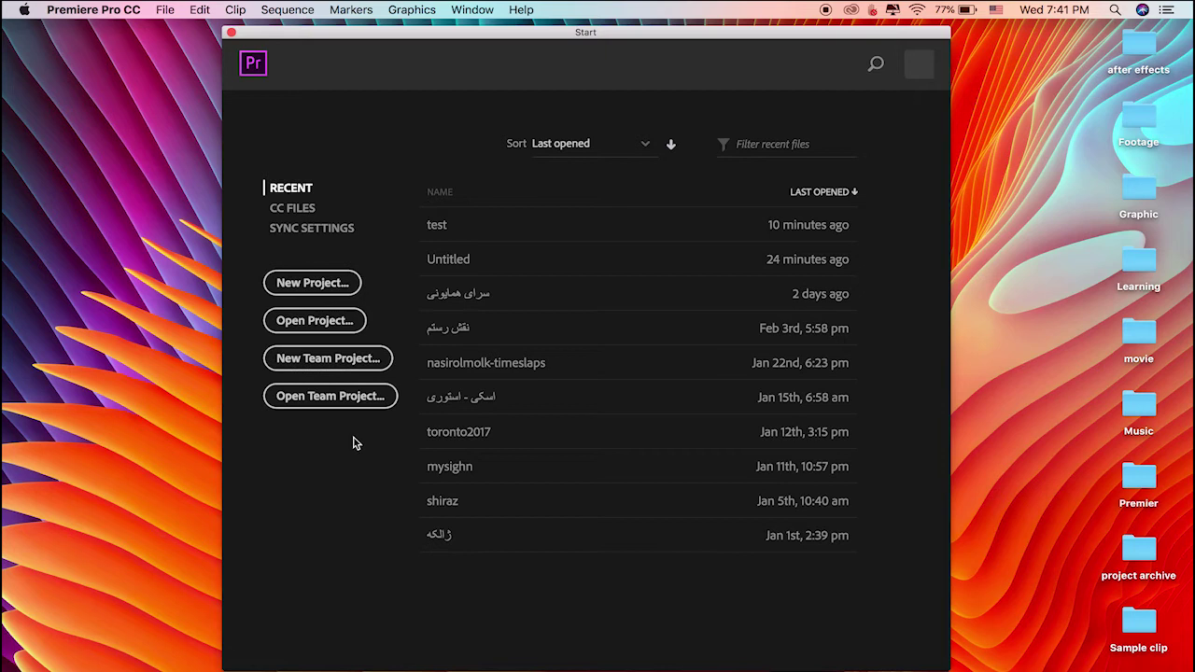
# Step: Review the New Project dialog's General, Scratch Disks and Ingest settings
pyautogui.click(307, 284)
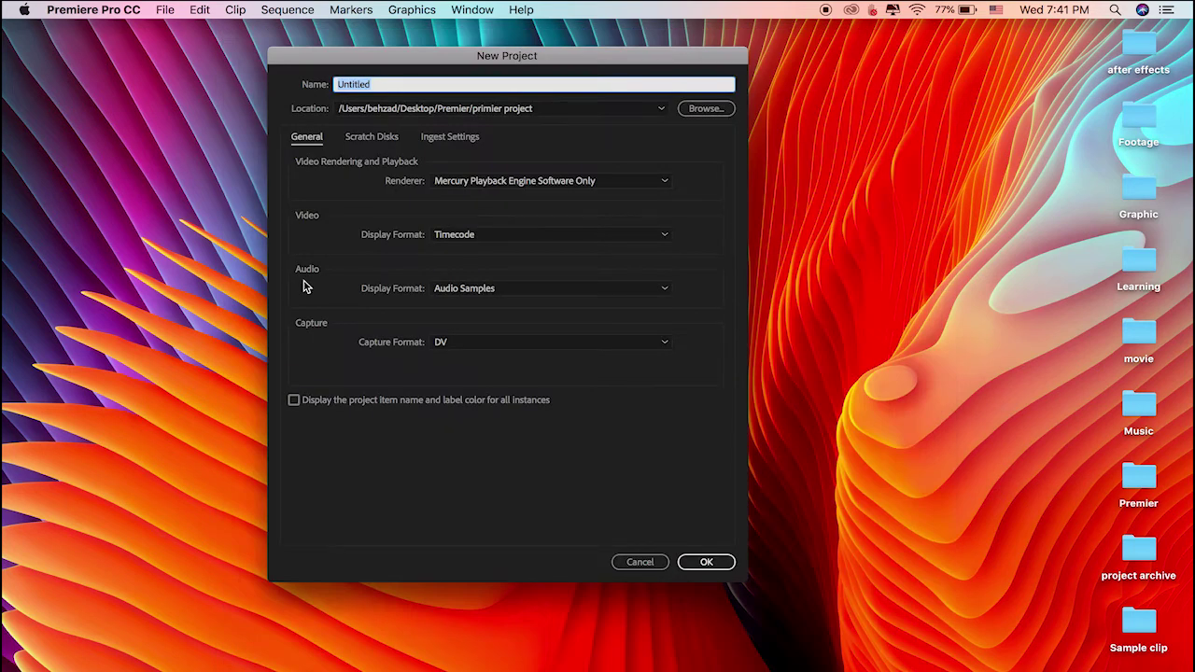
pyautogui.moveTo(538, 58); pyautogui.dragTo(584, 60)
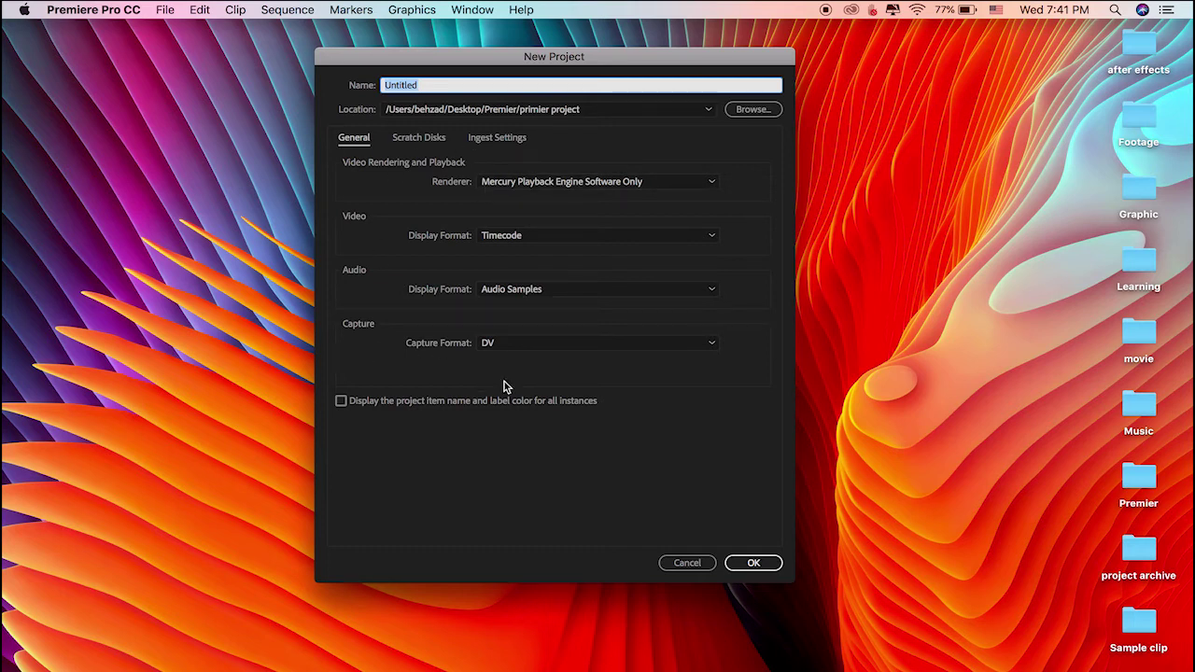
pyautogui.click(416, 140)
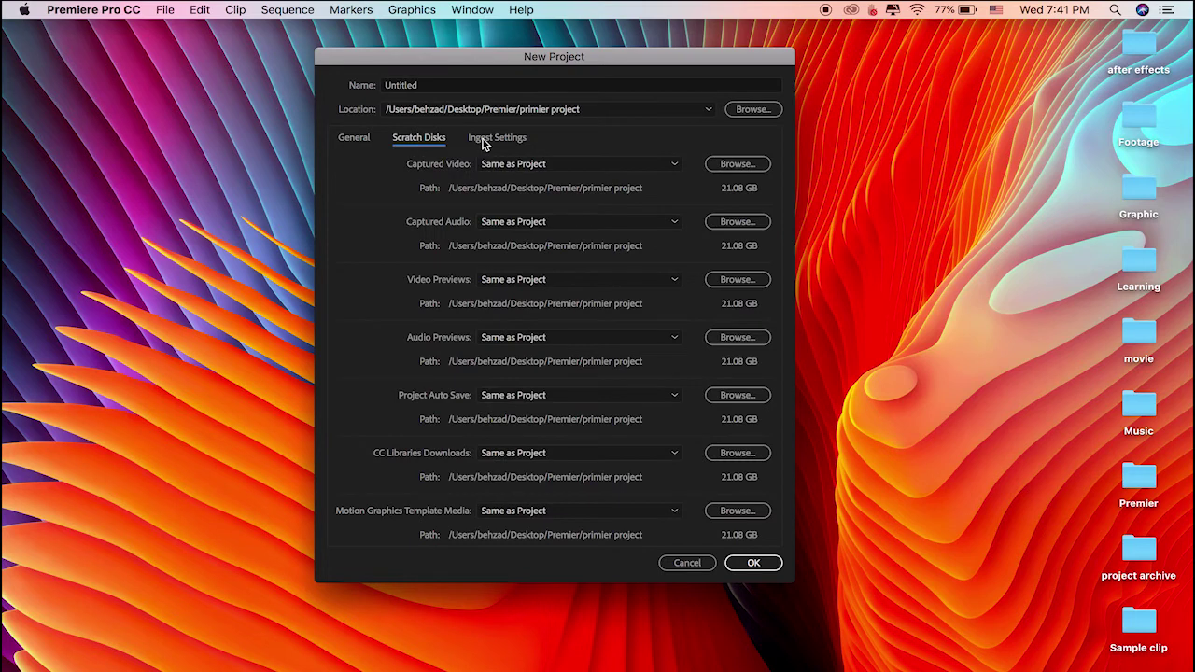
pyautogui.click(483, 139)
pyautogui.click(428, 140)
pyautogui.click(352, 142)
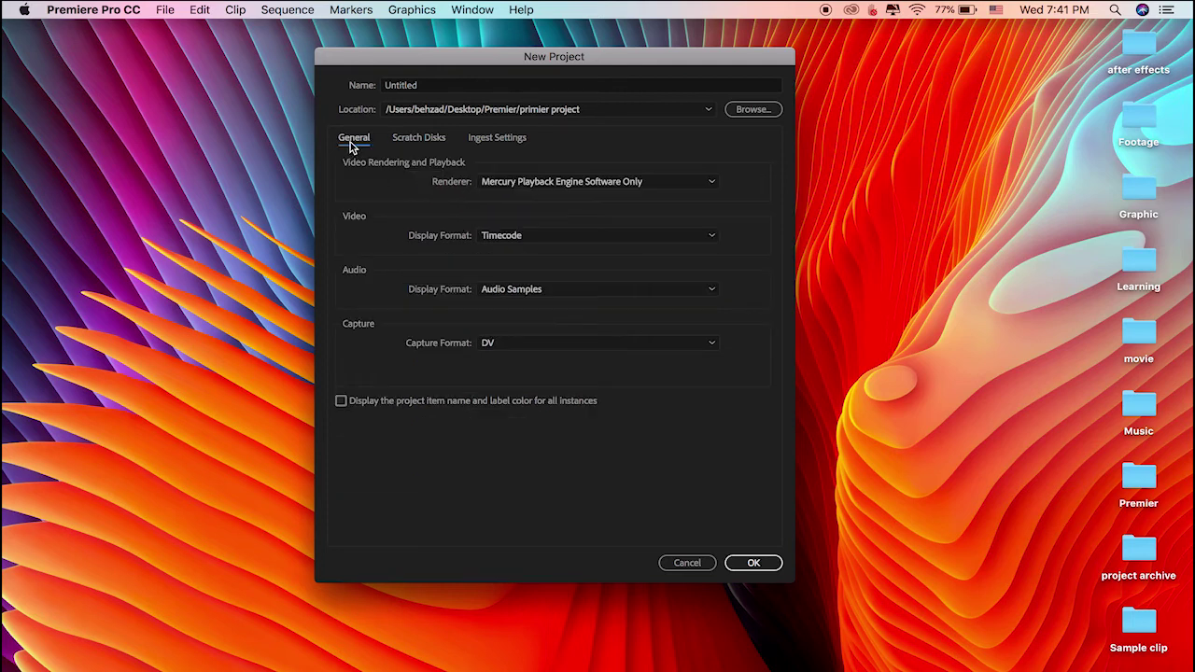
# Step: Name the project 'test', confirm, and agree to overwrite the existing test project
pyautogui.click(412, 85)
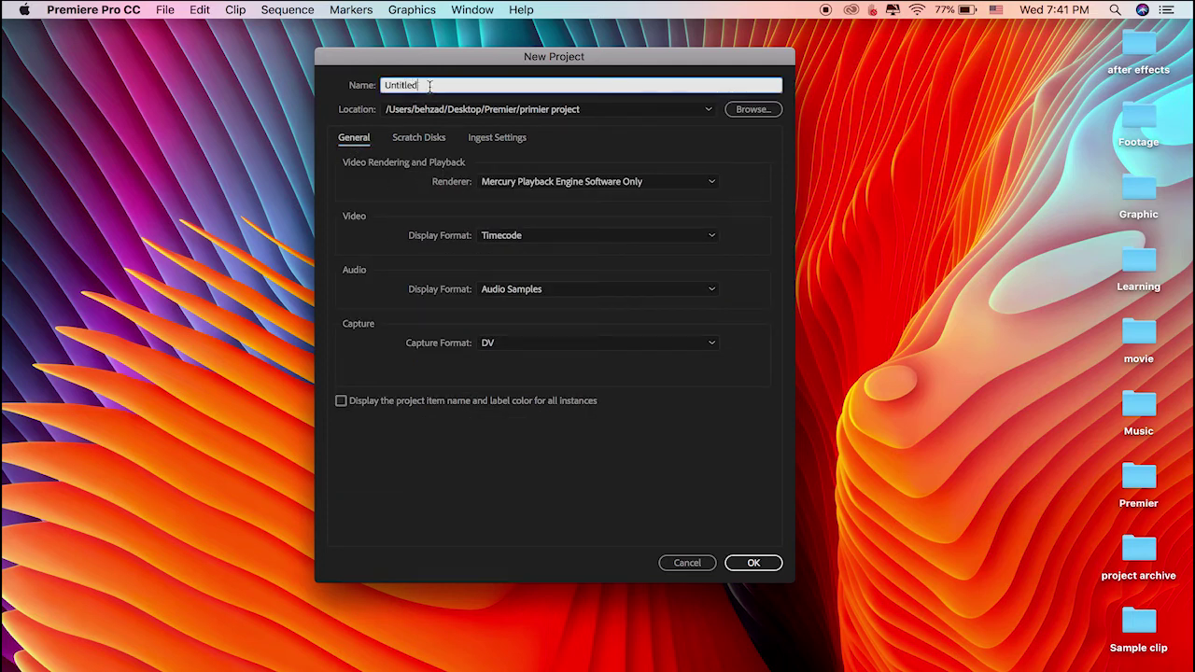
pyautogui.moveTo(430, 85); pyautogui.dragTo(370, 88)
pyautogui.write('test')
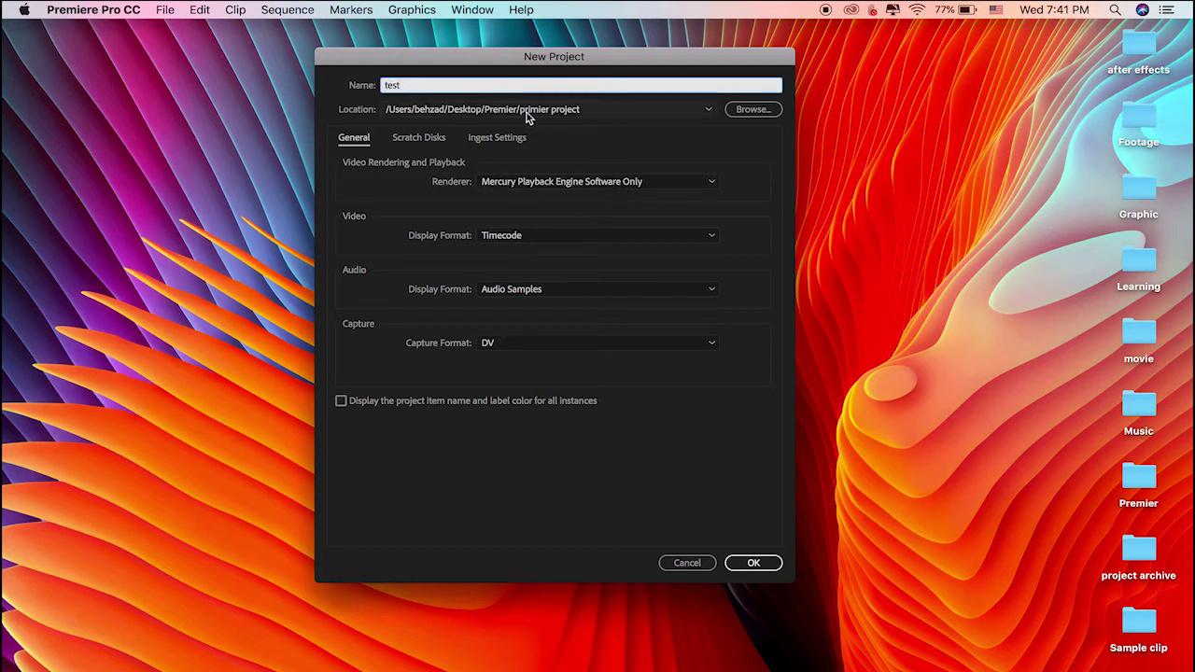
pyautogui.click(757, 564)
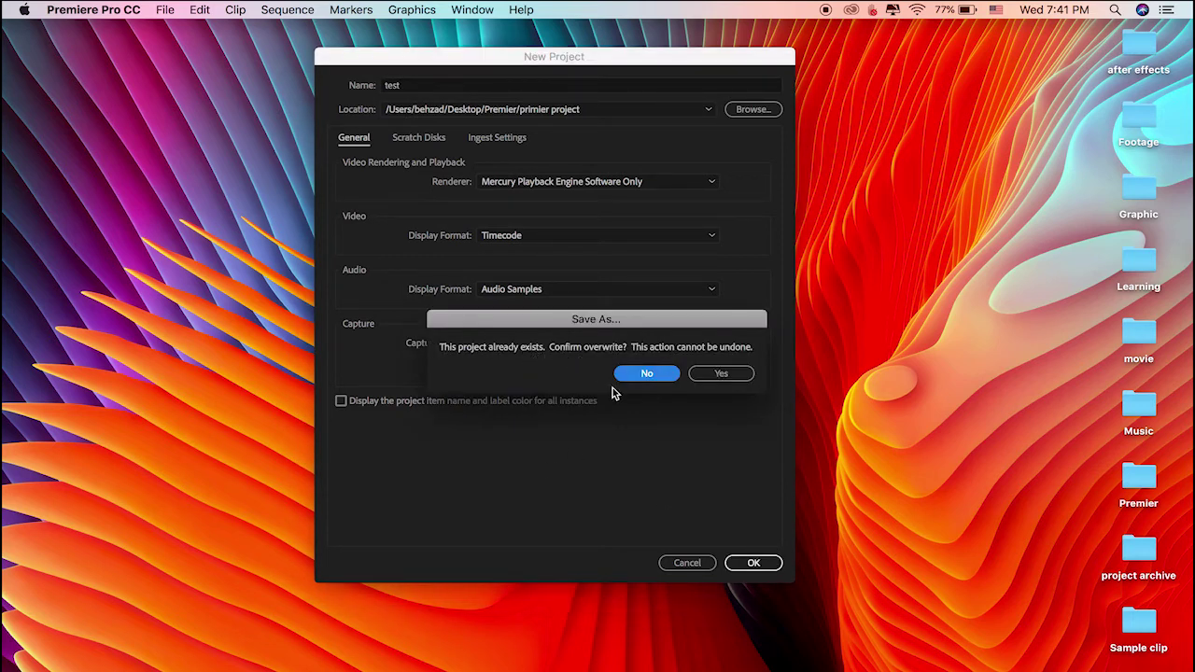
pyautogui.click(723, 378)
pyautogui.click(706, 377)
# Step: Create the test project and preview the Color, Audio and behzad workspaces
pyautogui.click(757, 564)
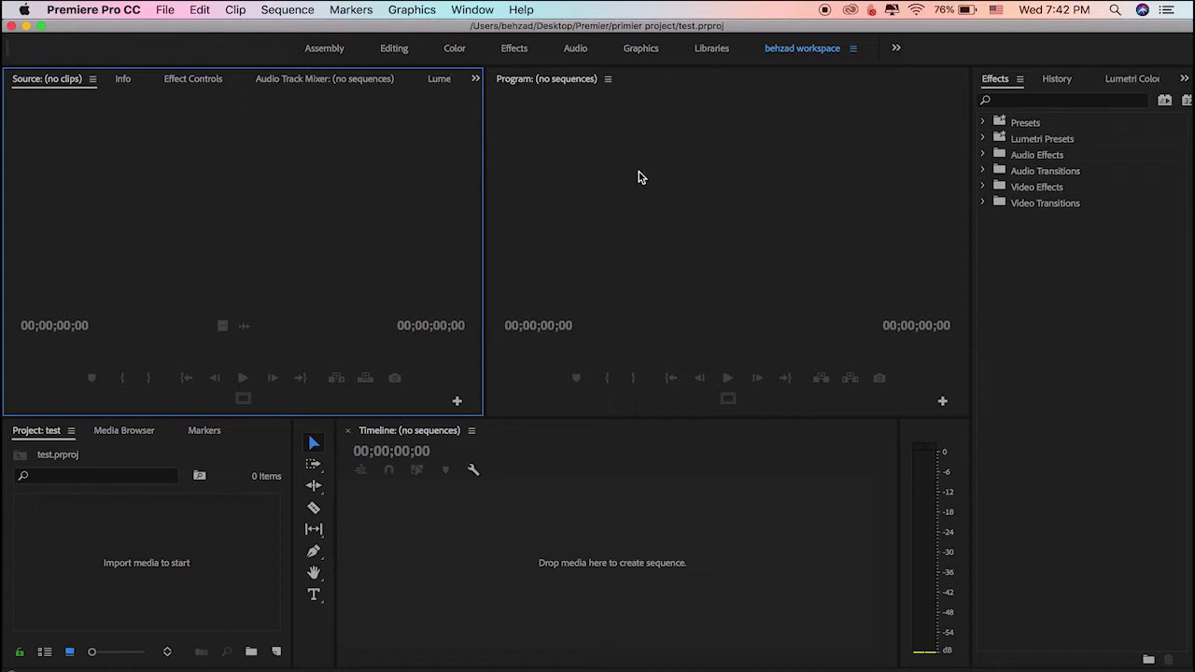
pyautogui.click(455, 51)
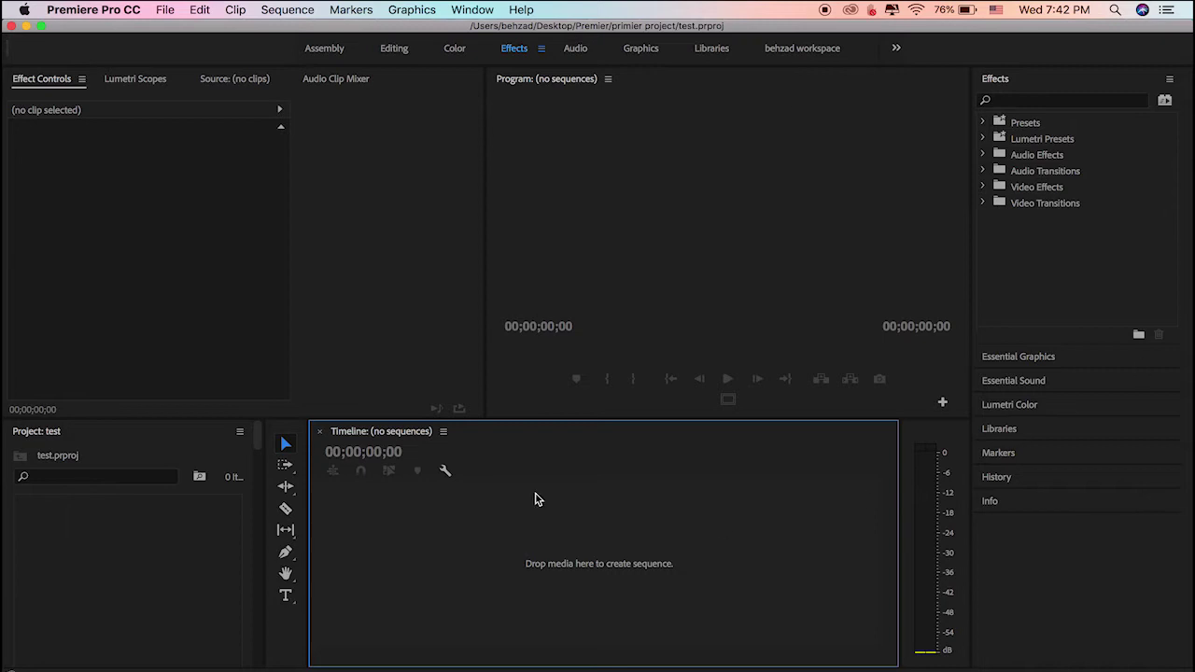
pyautogui.click(578, 53)
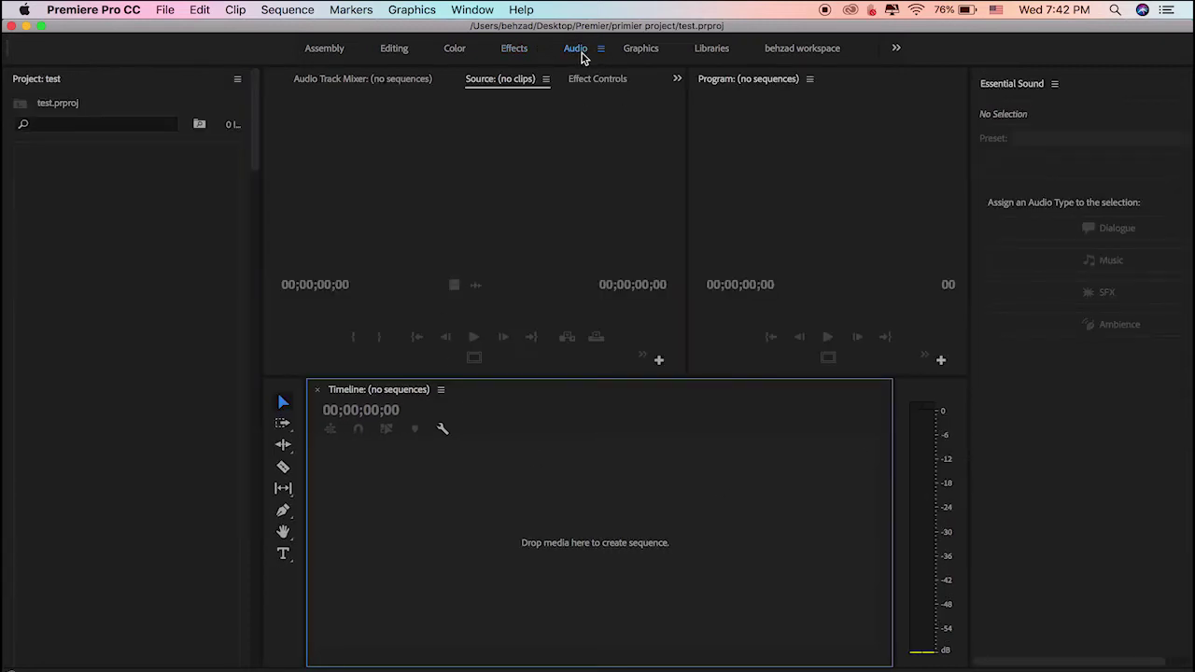
pyautogui.click(815, 49)
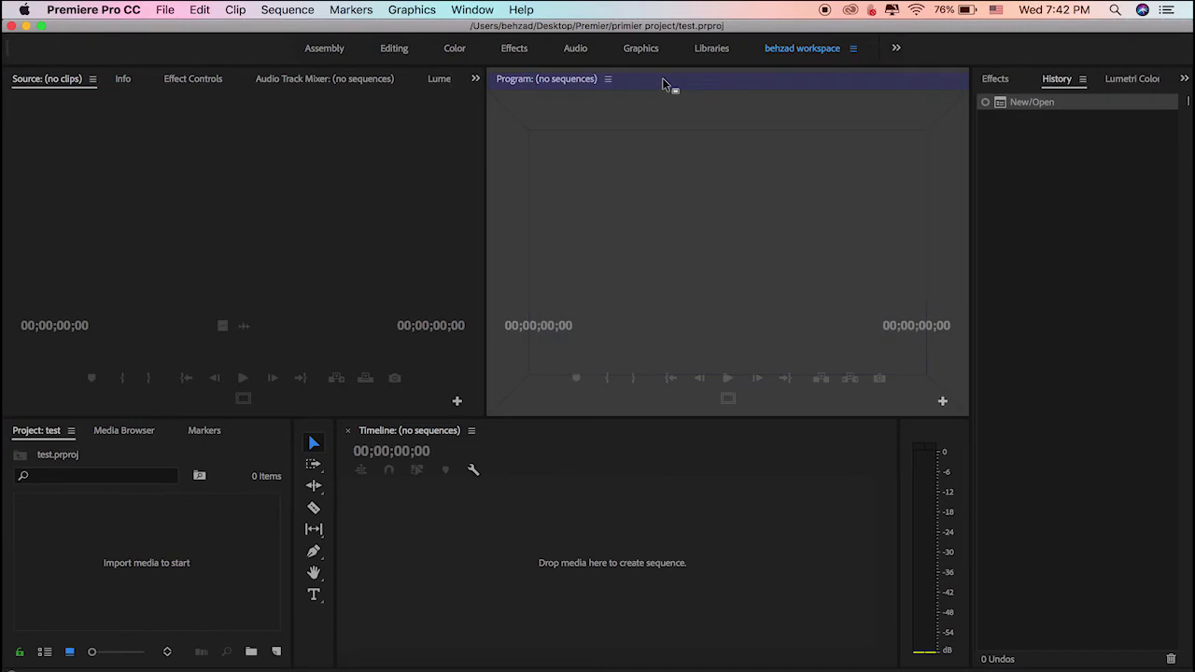
# Step: Dock the History and Effect Controls panels into the Program monitor's panel group
pyautogui.moveTo(1056, 84); pyautogui.dragTo(670, 84)
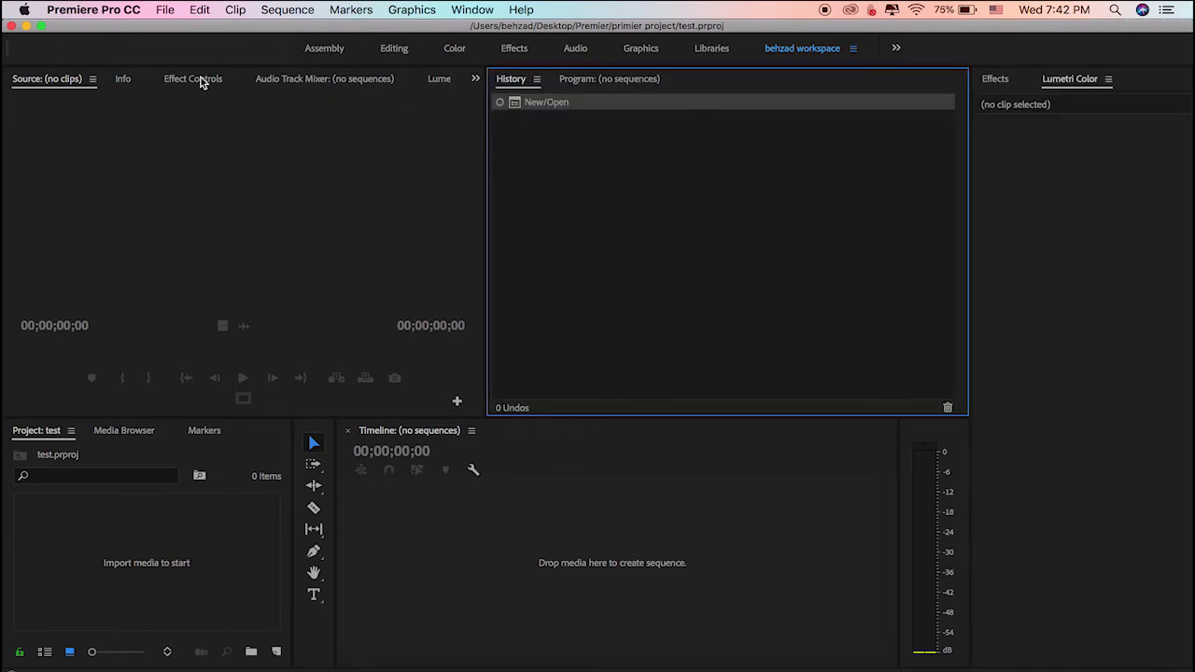
pyautogui.moveTo(206, 80)
pyautogui.mouseDown()
pyautogui.moveTo(732, 105)
pyautogui.moveTo(709, 81)
pyautogui.mouseUp()
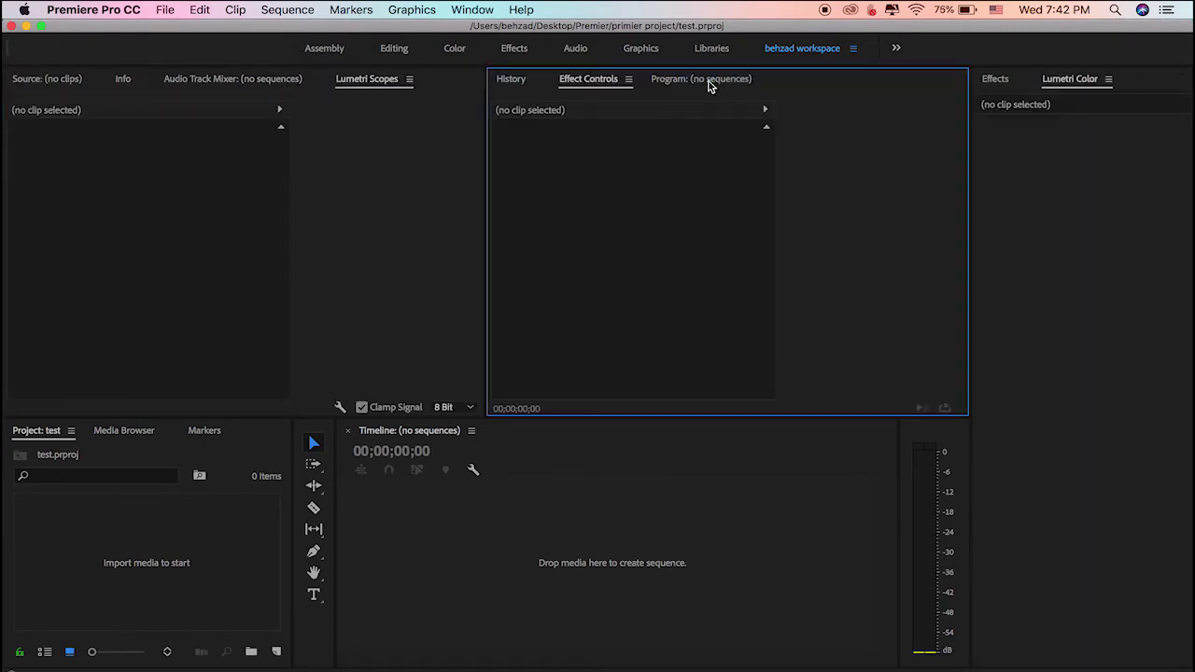
pyautogui.click(472, 9)
pyautogui.moveTo(492, 30)
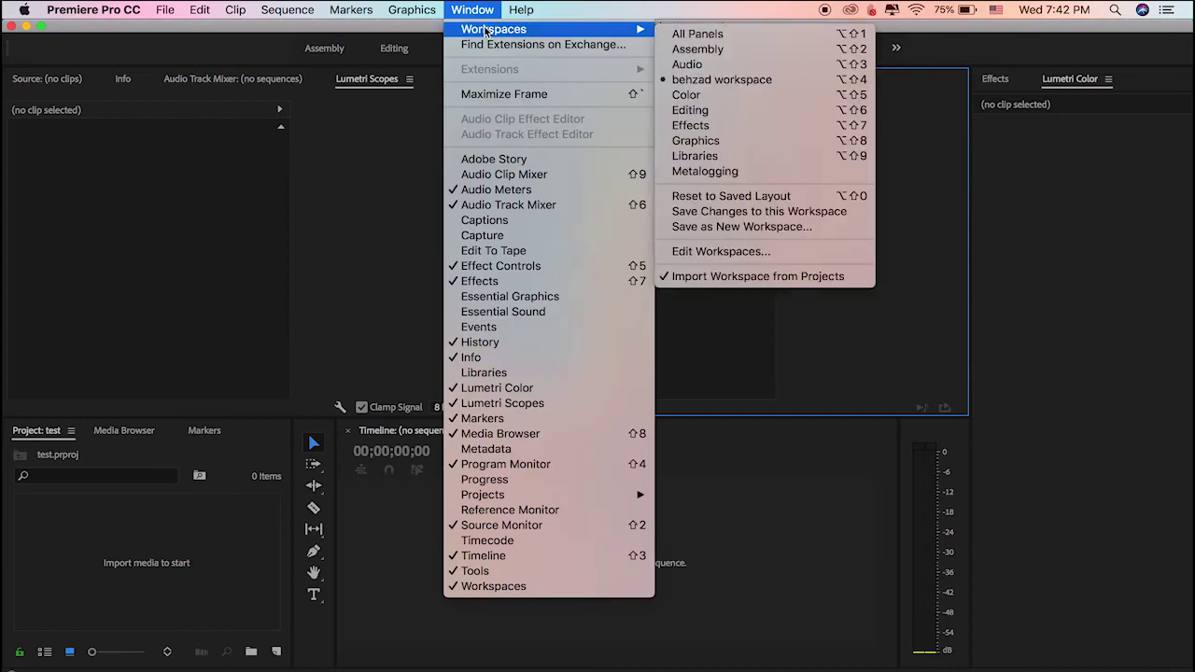
# Step: Cancel saving a new workspace, then reset the behzad workspace to its saved layout
pyautogui.click(801, 229)
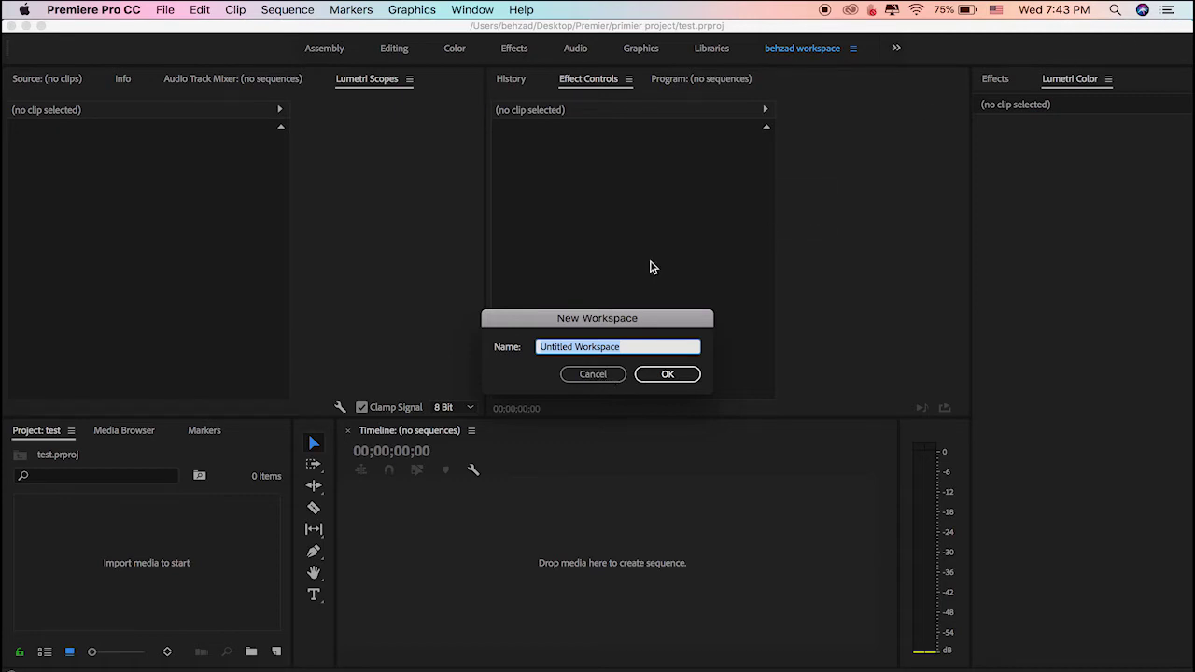
pyautogui.click(586, 375)
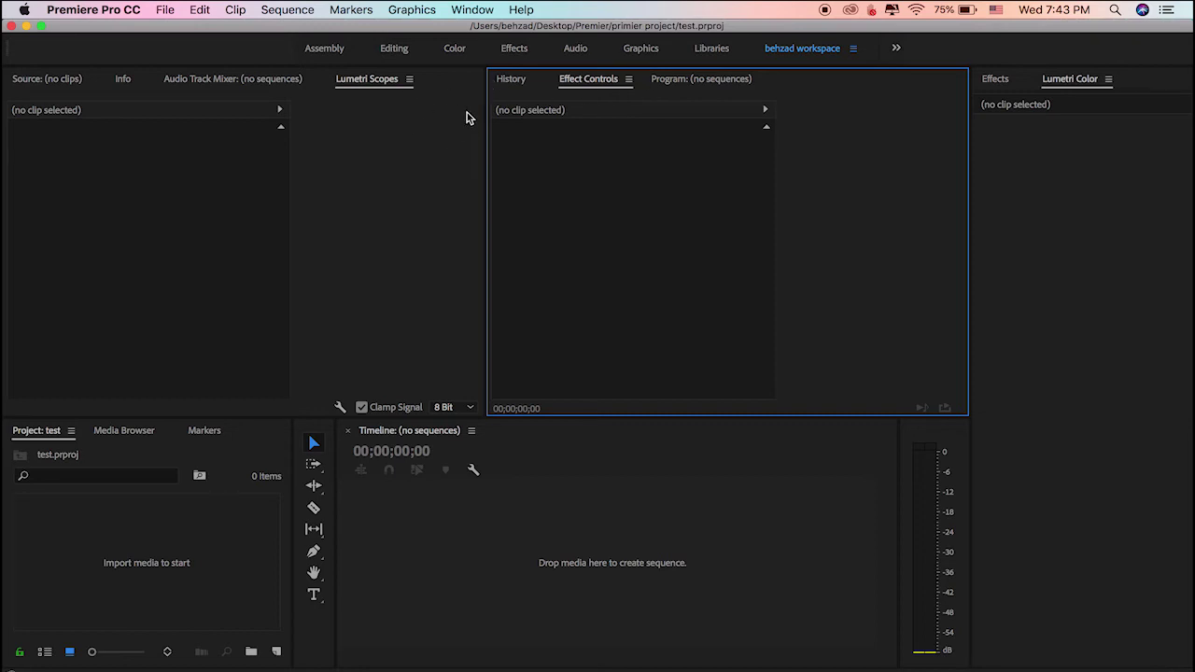
pyautogui.click(471, 10)
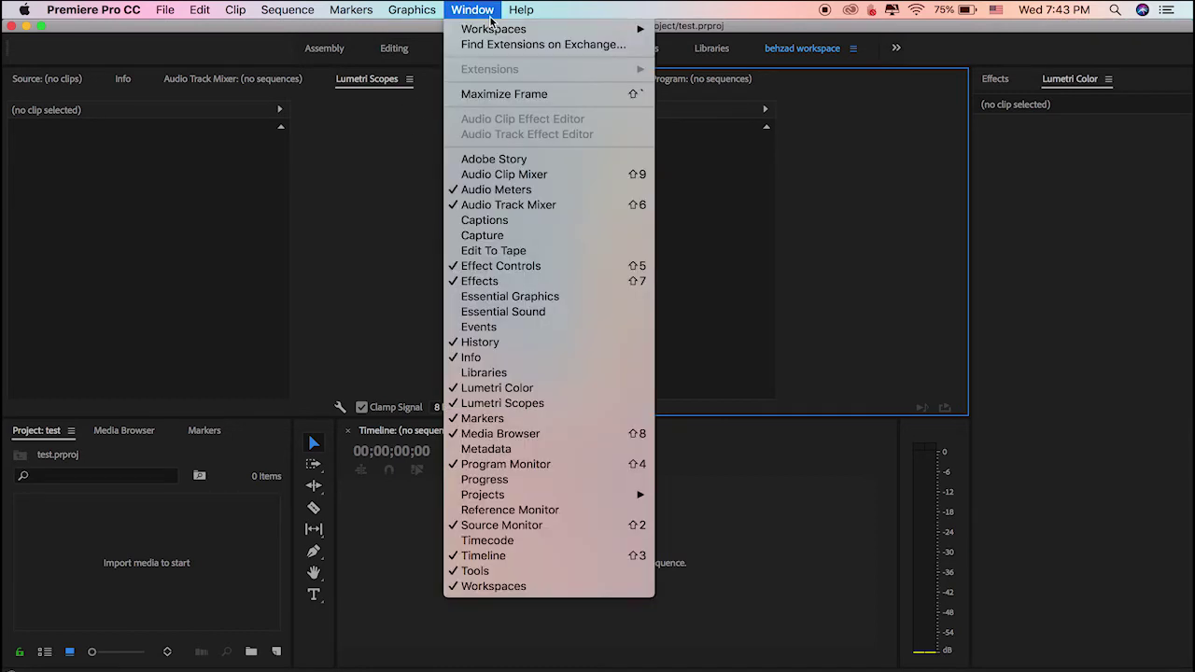
pyautogui.moveTo(624, 35)
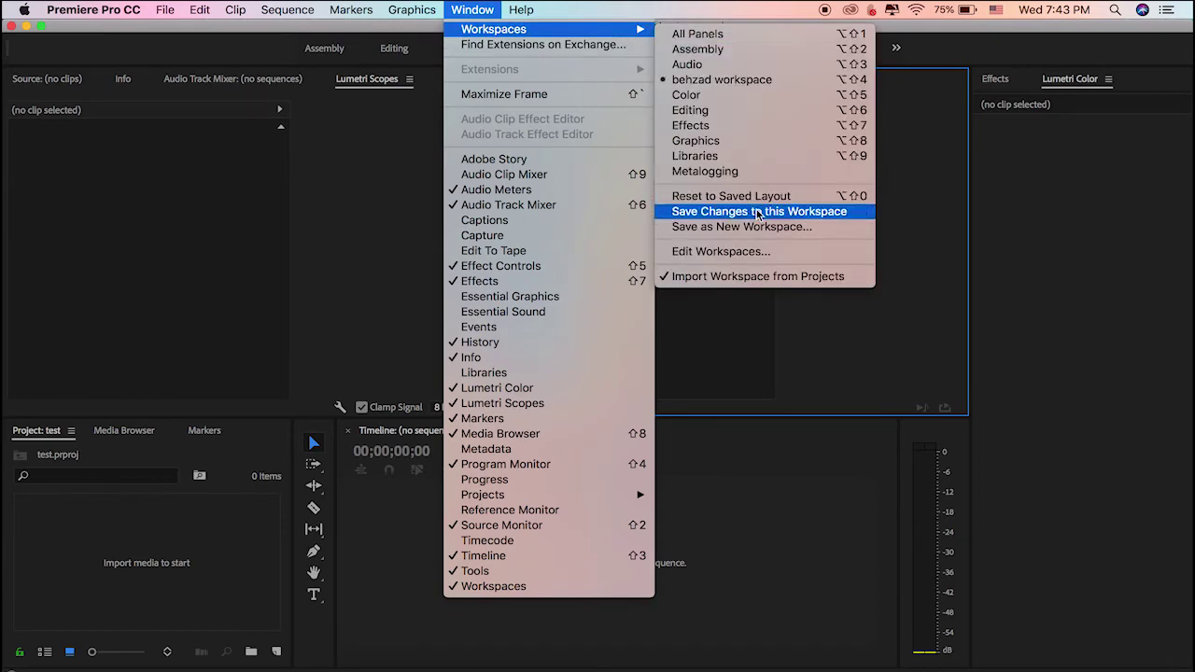
pyautogui.click(800, 198)
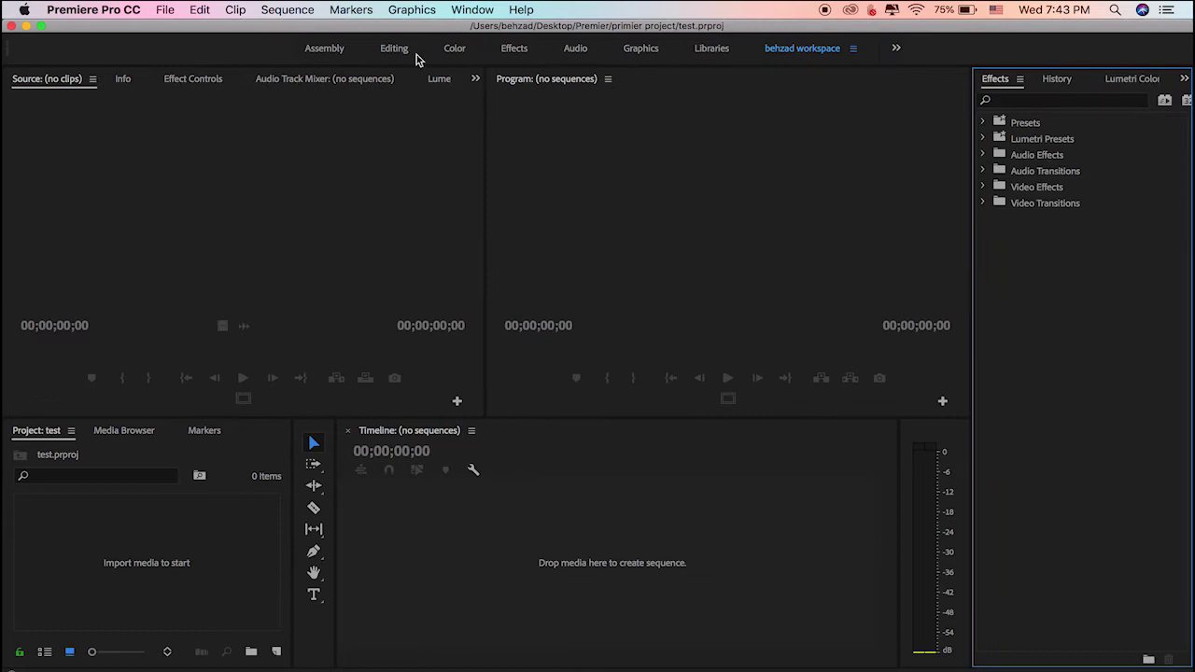
# Step: Reopen the Workspaces menu and dismiss it without choosing anything
pyautogui.click(473, 10)
pyautogui.moveTo(518, 30)
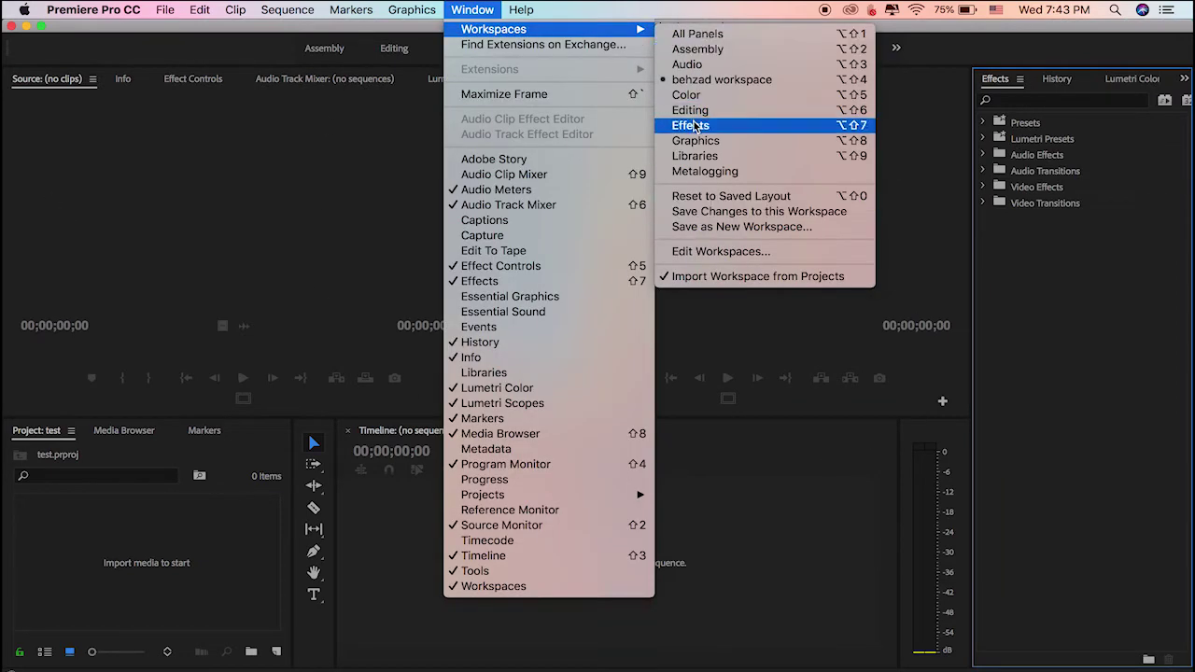
pyautogui.click(374, 129)
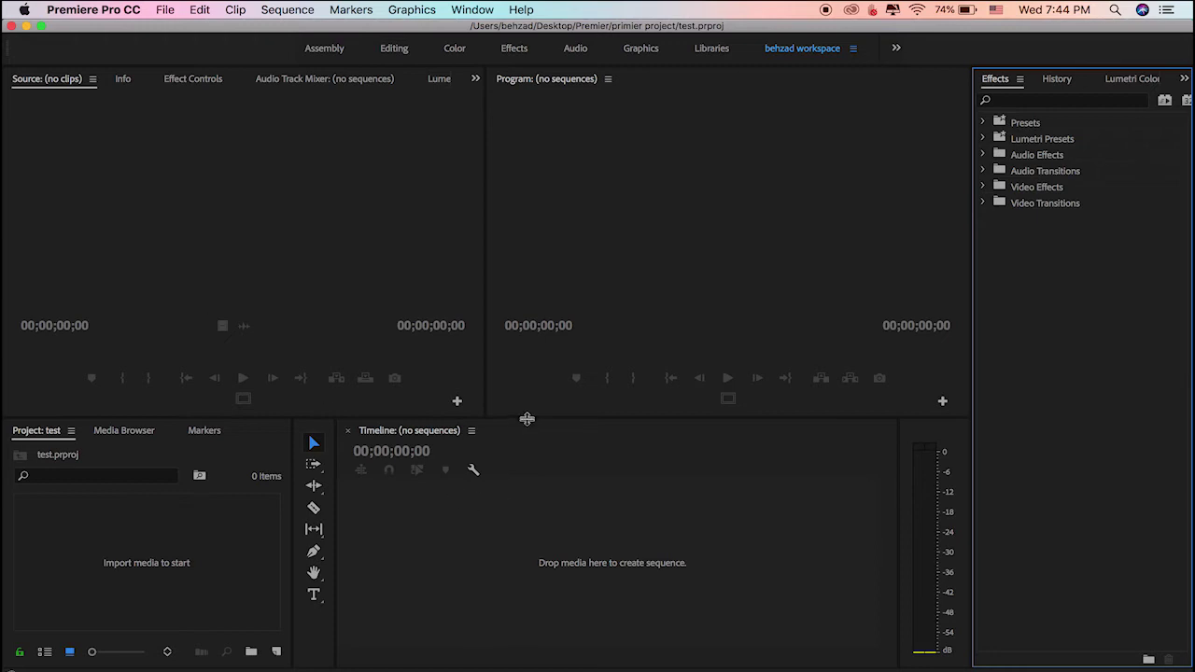
# Step: Raise the divider above the Project and Timeline panels slightly to enlarge them
pyautogui.moveTo(521, 418); pyautogui.dragTo(520, 405)
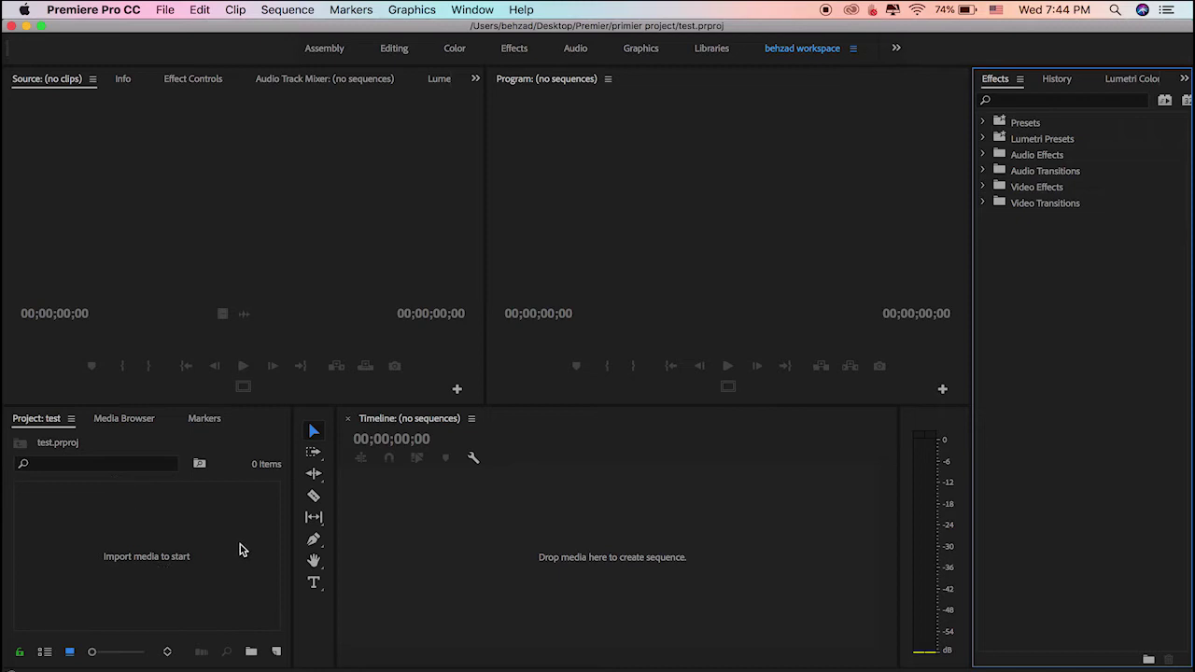
# Step: Open the import browser from the Project panel, preview GH016956 and GH016960, then cancel
pyautogui.click(78, 507)
pyautogui.doubleClick(78, 507)
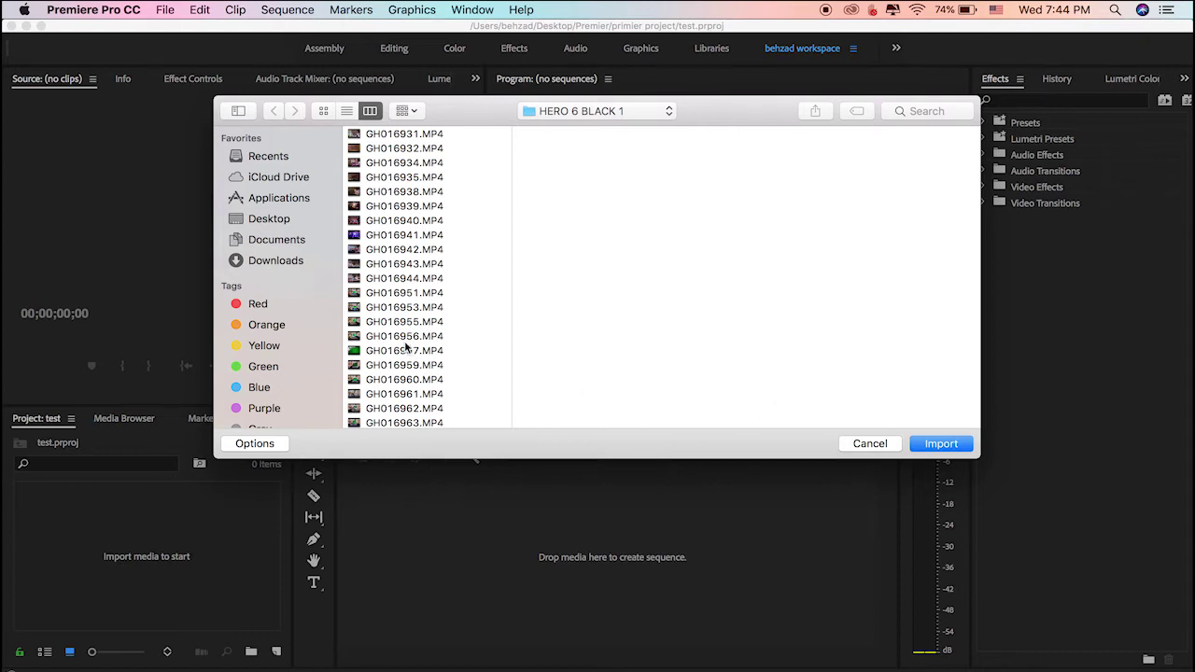
pyautogui.click(405, 338)
pyautogui.click(355, 379)
pyautogui.click(860, 445)
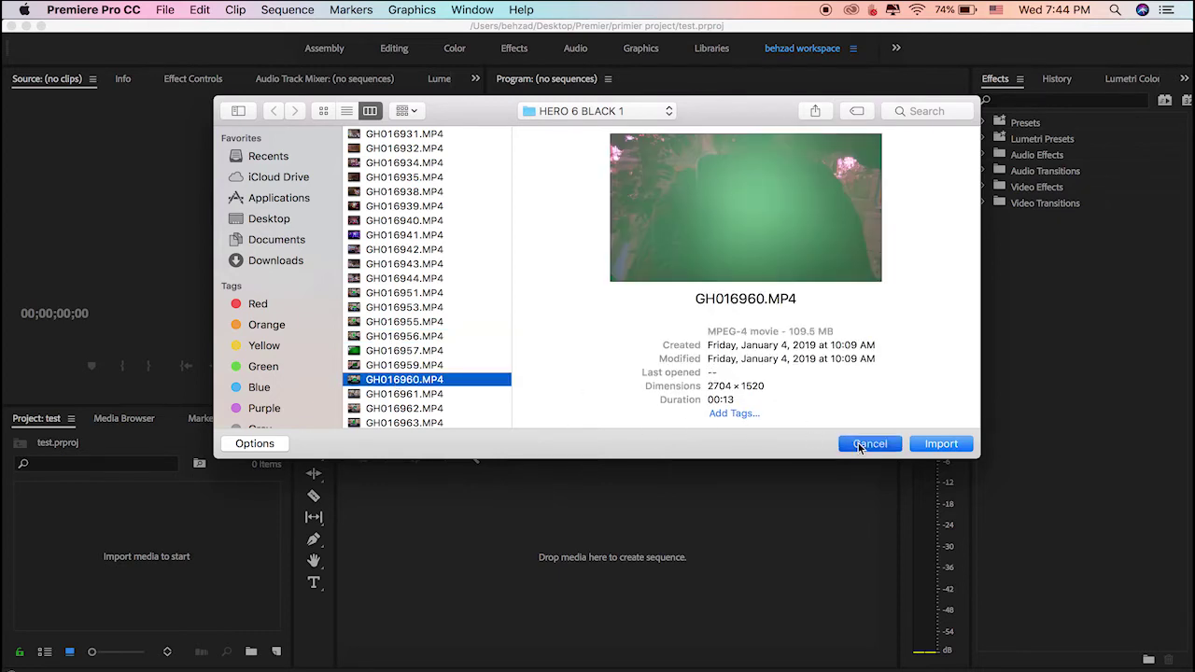
# Step: Import GH017018.MP4 through File > Import after browsing the GoPro clips
pyautogui.click(162, 11)
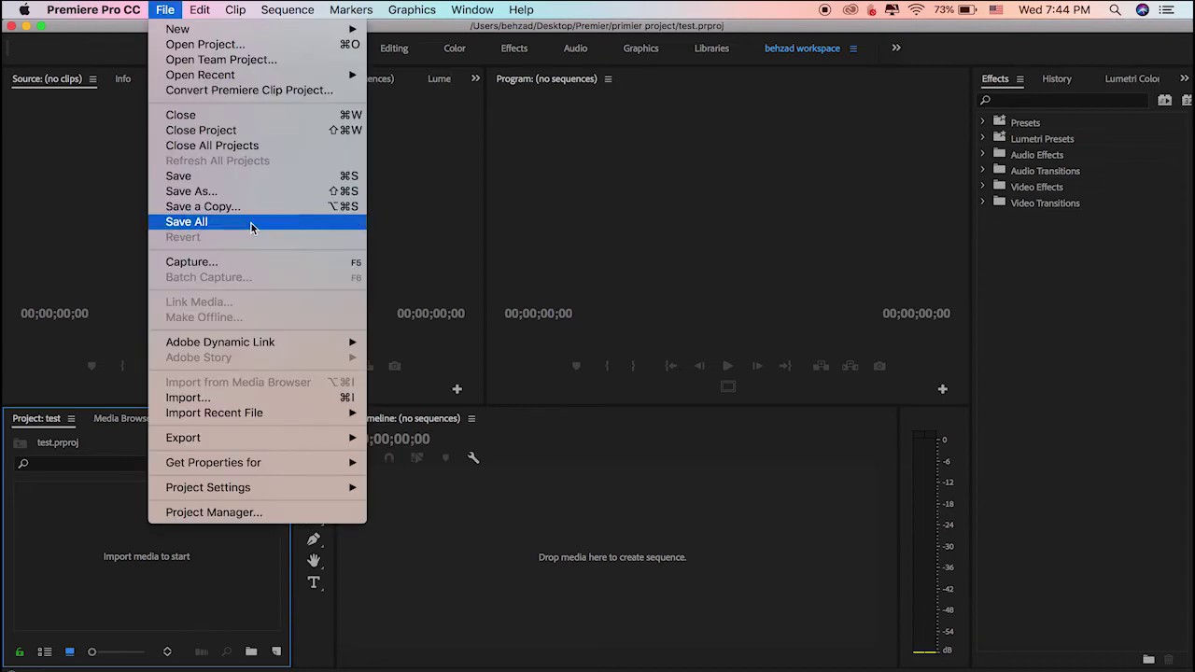
pyautogui.click(301, 399)
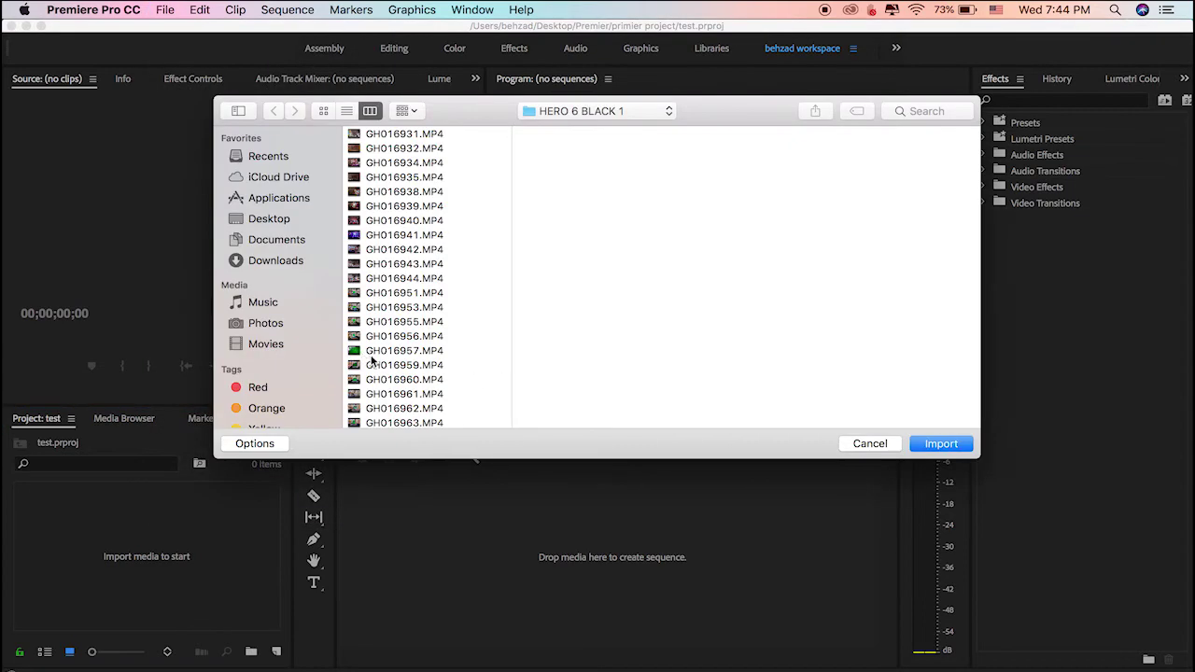
pyautogui.scroll(-10, 372, 363)
pyautogui.click(381, 358)
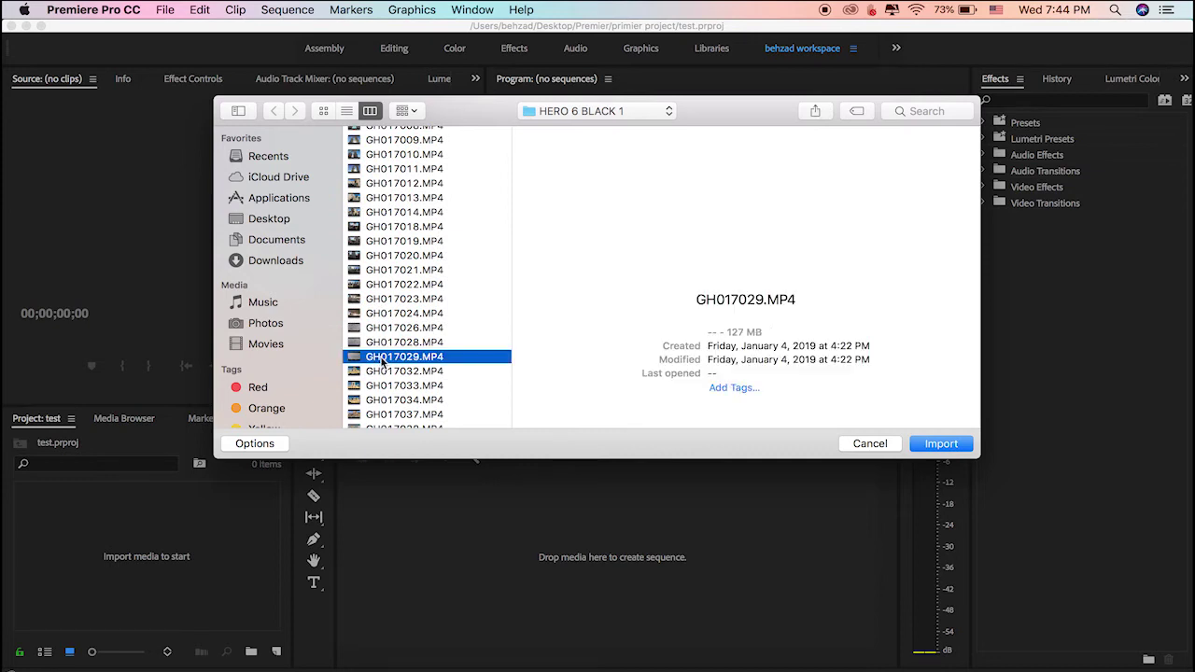
pyautogui.scroll(3, 387, 374)
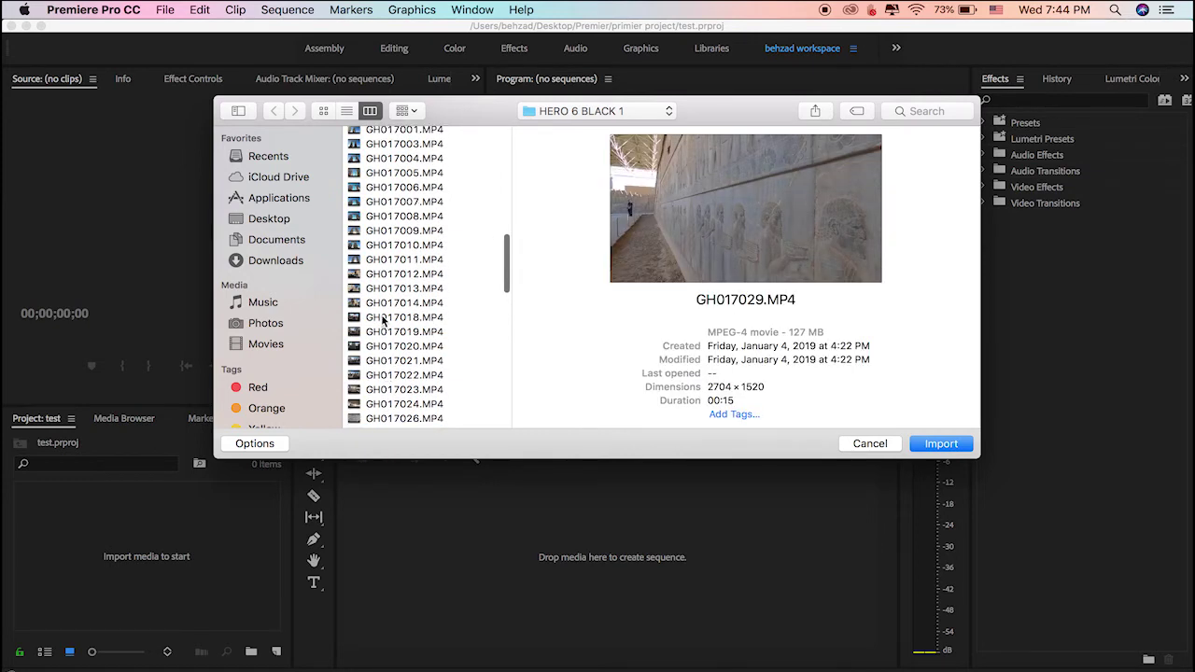
pyautogui.click(382, 318)
pyautogui.scroll(2, 383, 322)
pyautogui.click(382, 353)
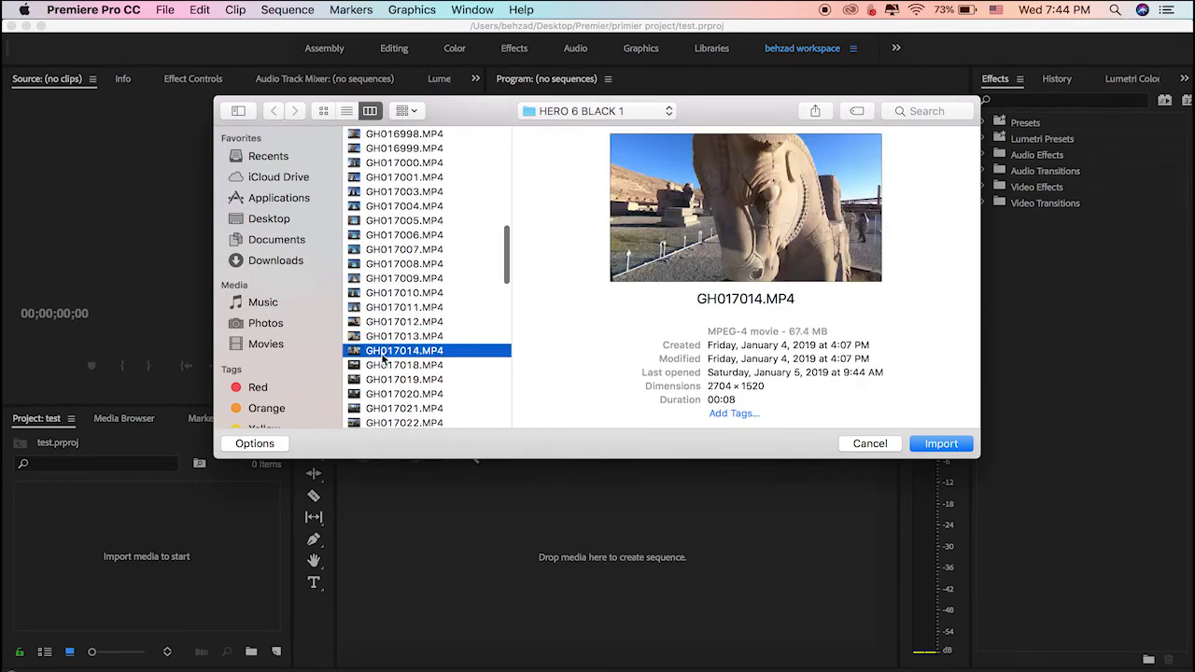
pyautogui.click(381, 367)
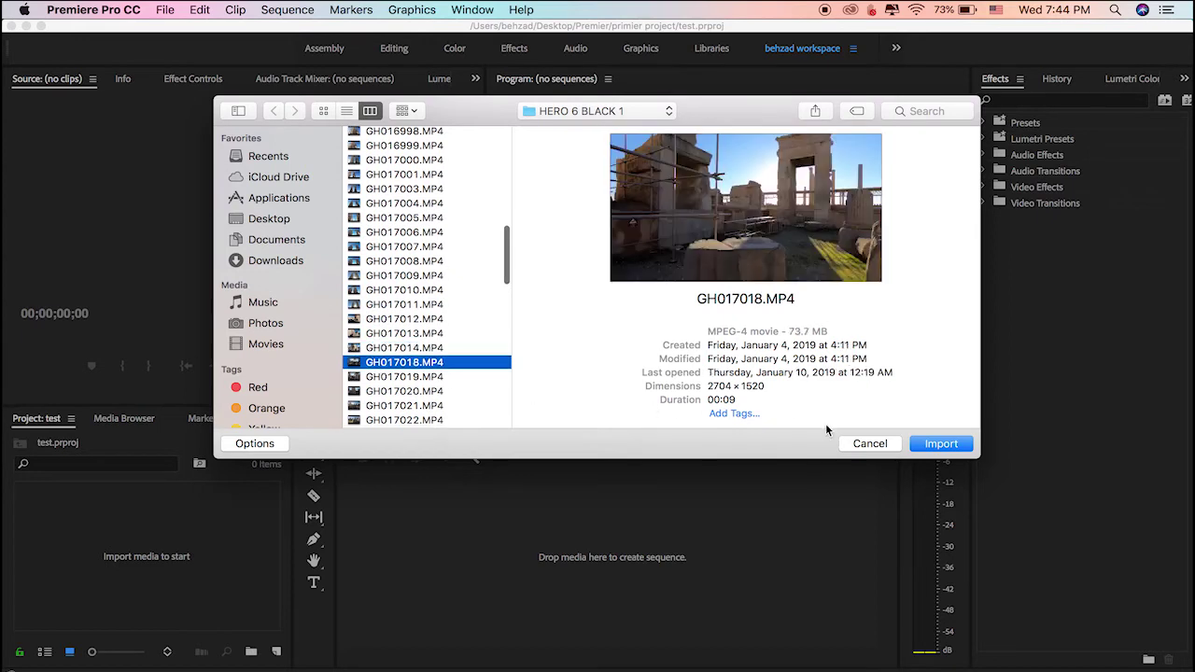
pyautogui.click(941, 444)
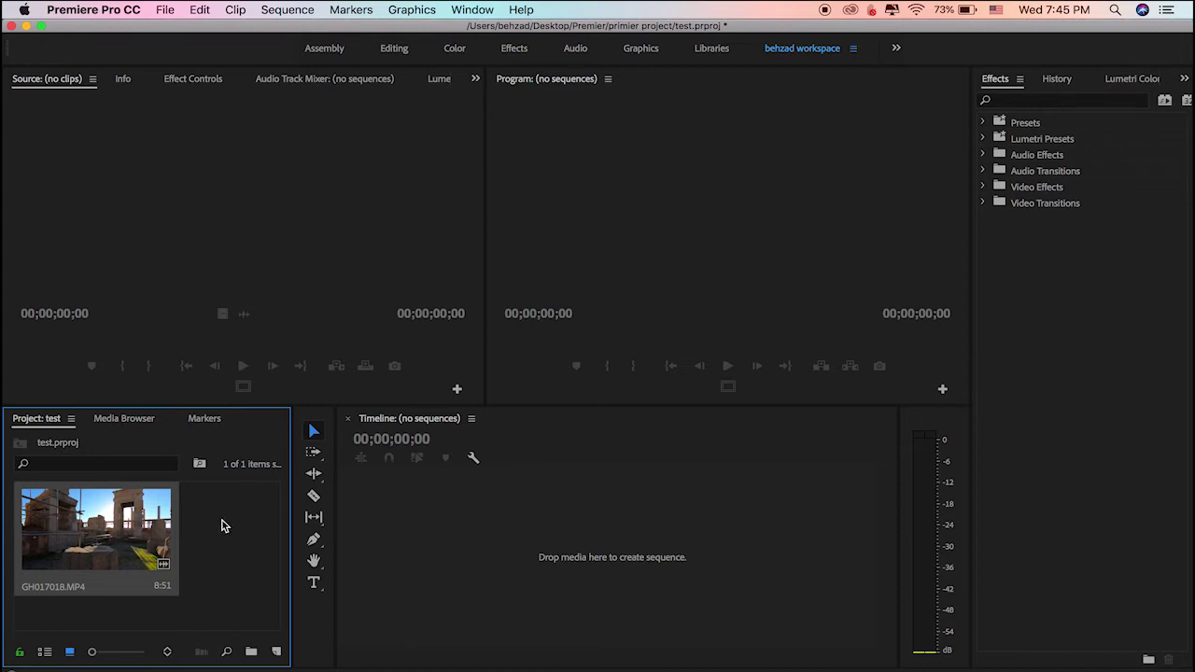
# Step: Browse the HERO 6 BLACK 1 folder, previewing GH016932, GH016934 and GH016935
pyautogui.click(221, 527)
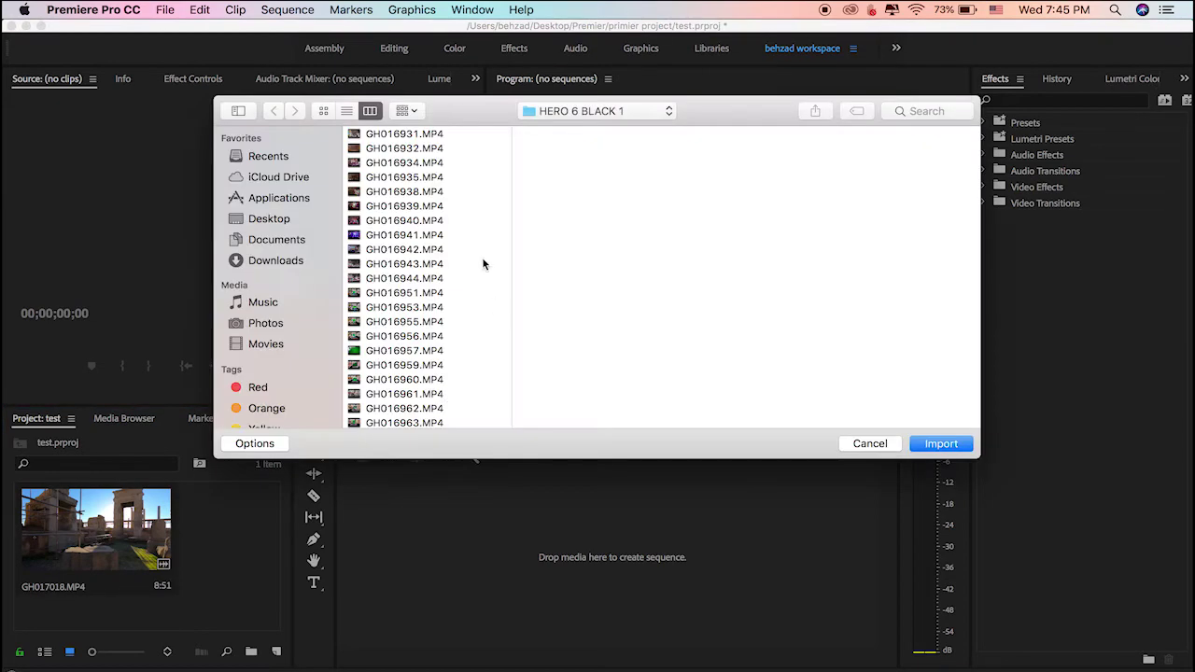
pyautogui.scroll(-5, 397, 350)
pyautogui.scroll(1, 396, 351)
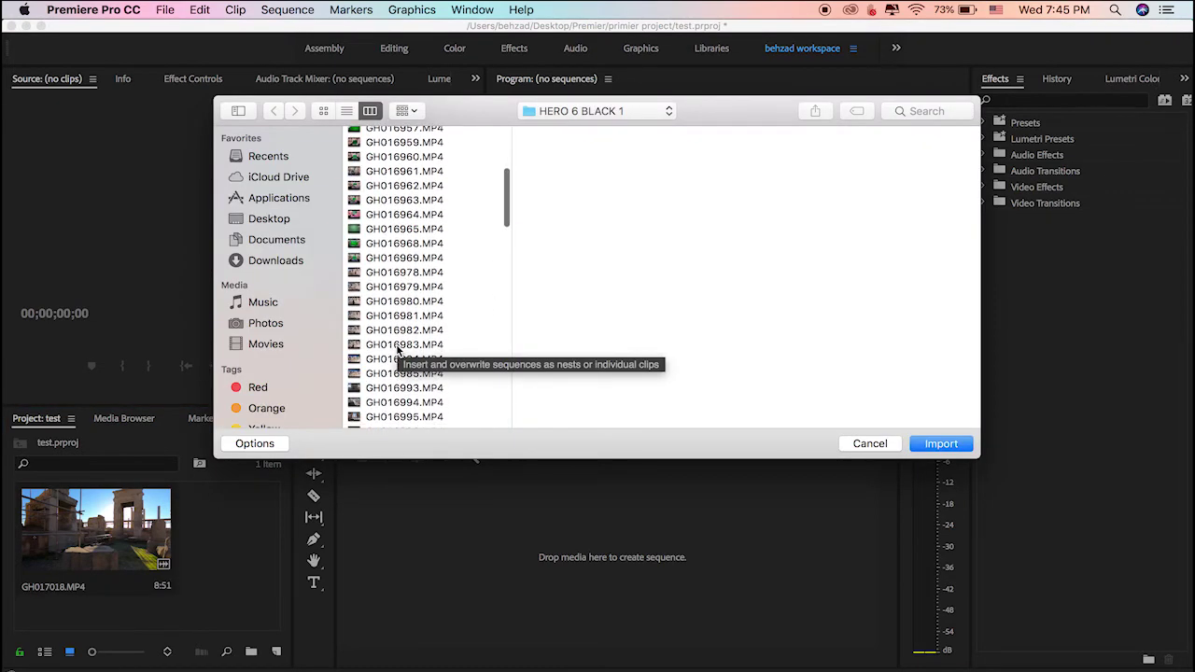
pyautogui.scroll(1, 396, 351)
pyautogui.scroll(1, 397, 350)
pyautogui.scroll(2, 396, 350)
pyautogui.scroll(-3, 397, 350)
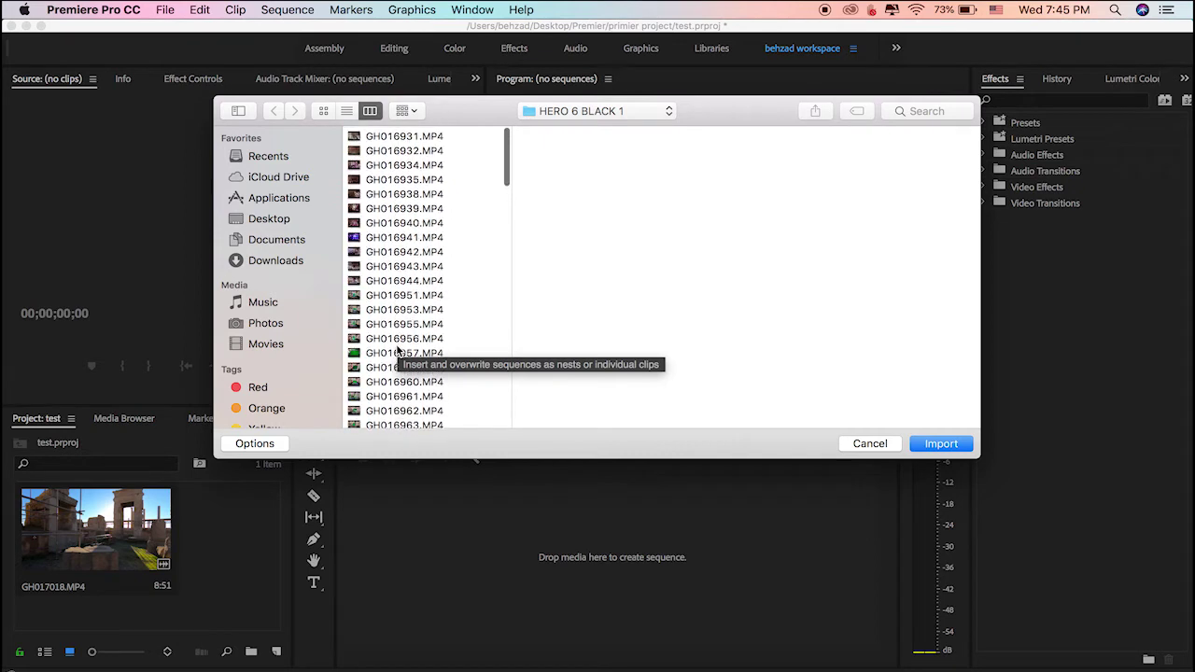
pyautogui.scroll(-4, 397, 351)
pyautogui.scroll(-5, 397, 350)
pyautogui.scroll(-2, 411, 159)
pyautogui.scroll(5, 412, 158)
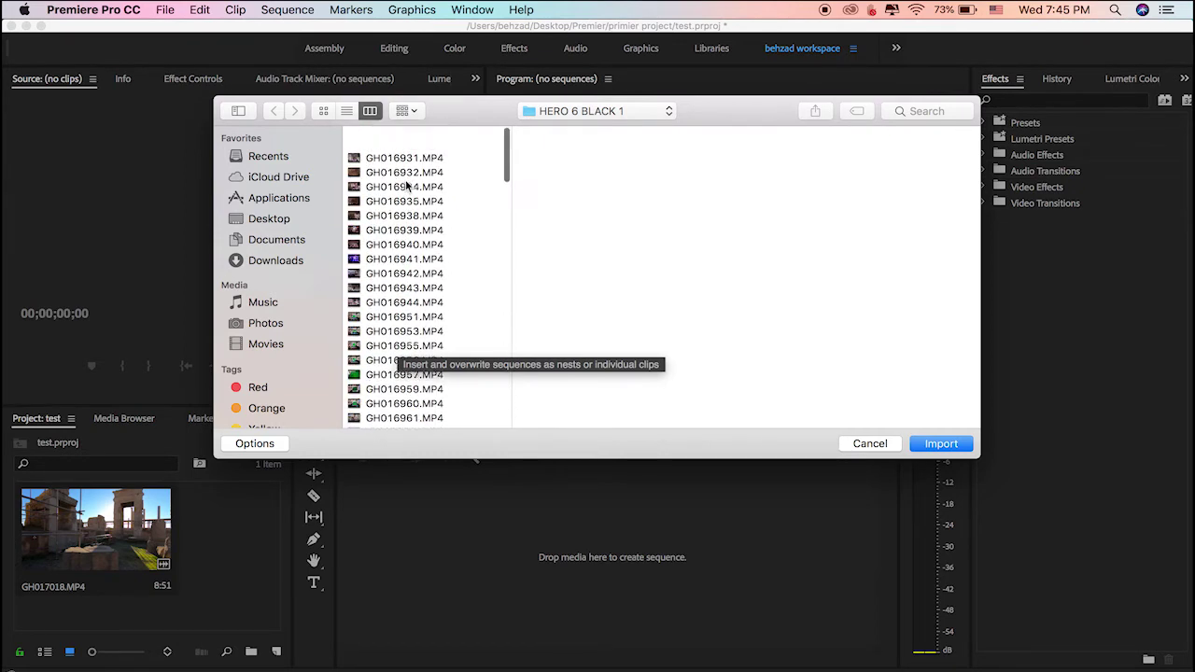
pyautogui.scroll(5, 412, 159)
pyautogui.scroll(3, 397, 159)
pyautogui.click(393, 152)
pyautogui.click(393, 163)
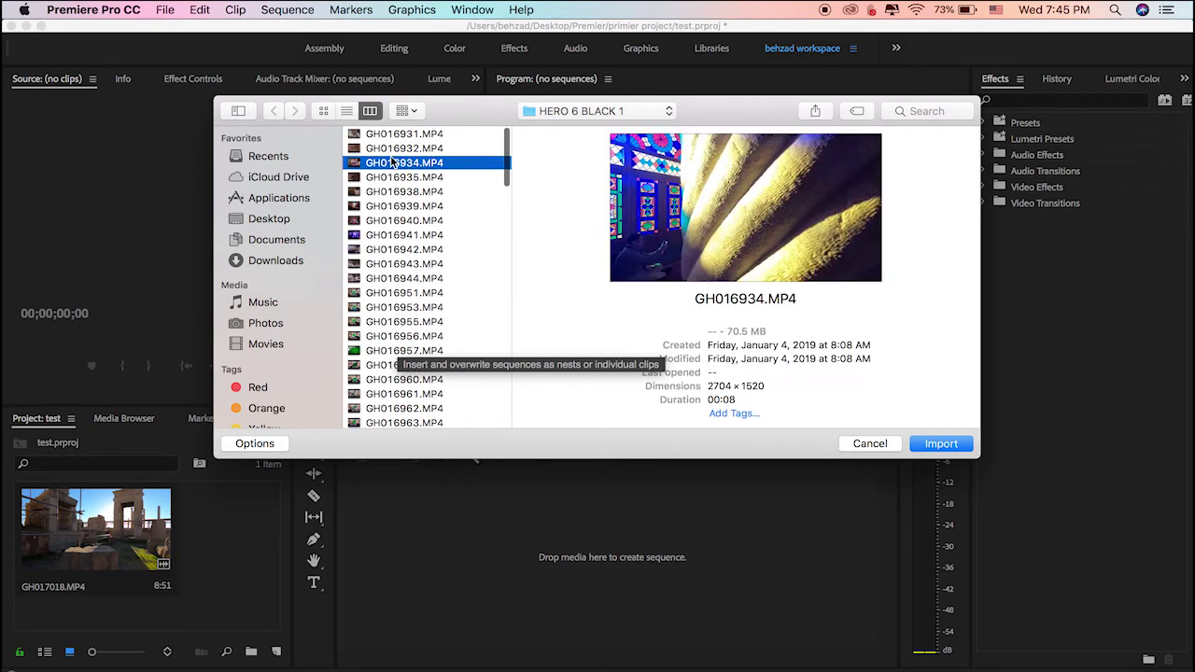
pyautogui.click(394, 178)
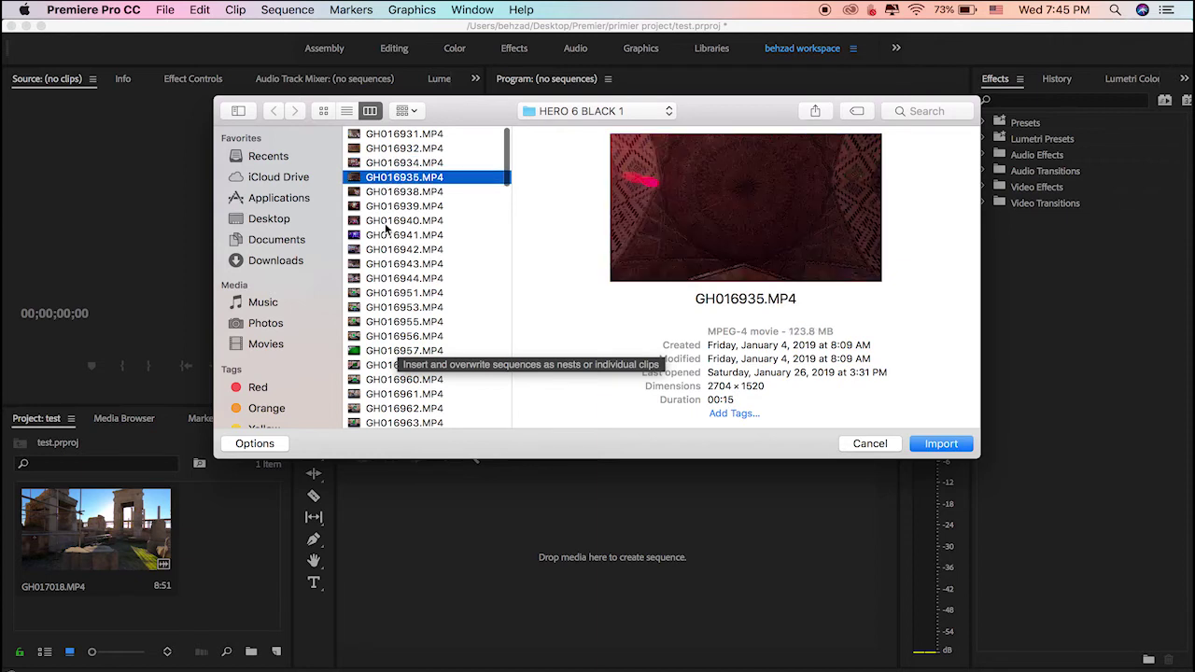
# Step: Preview GH017037, then select GH017034.MP4 and import it
pyautogui.scroll(-10, 388, 231)
pyautogui.scroll(-5, 397, 298)
pyautogui.scroll(-2, 401, 332)
pyautogui.click(404, 320)
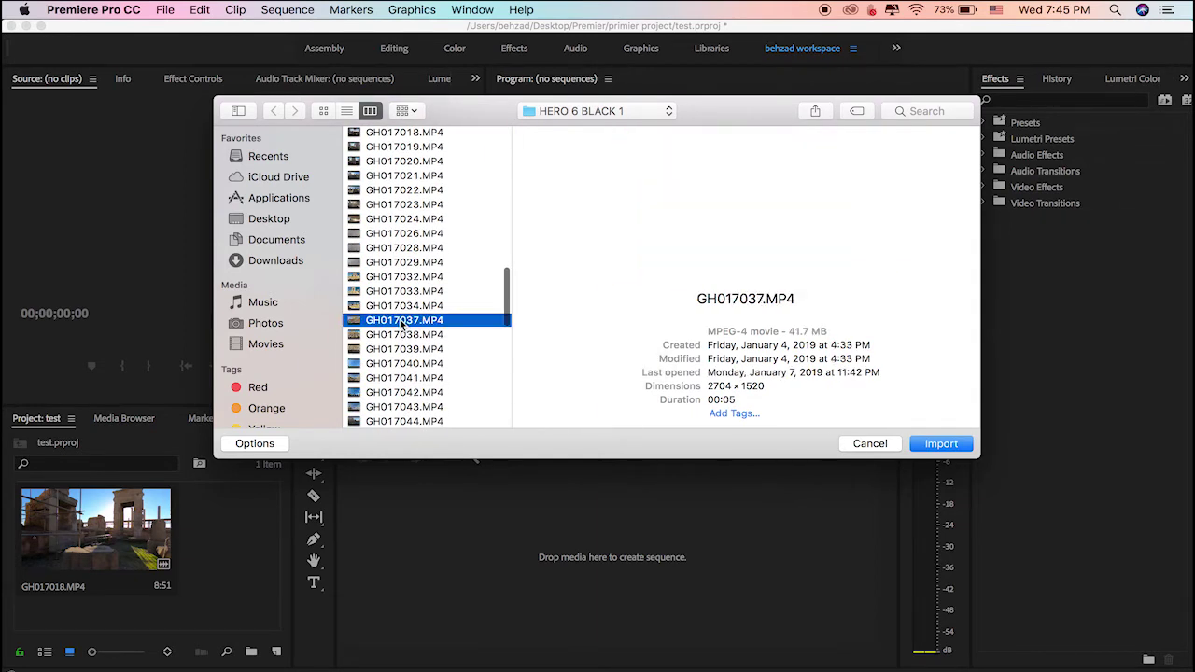
pyautogui.click(393, 307)
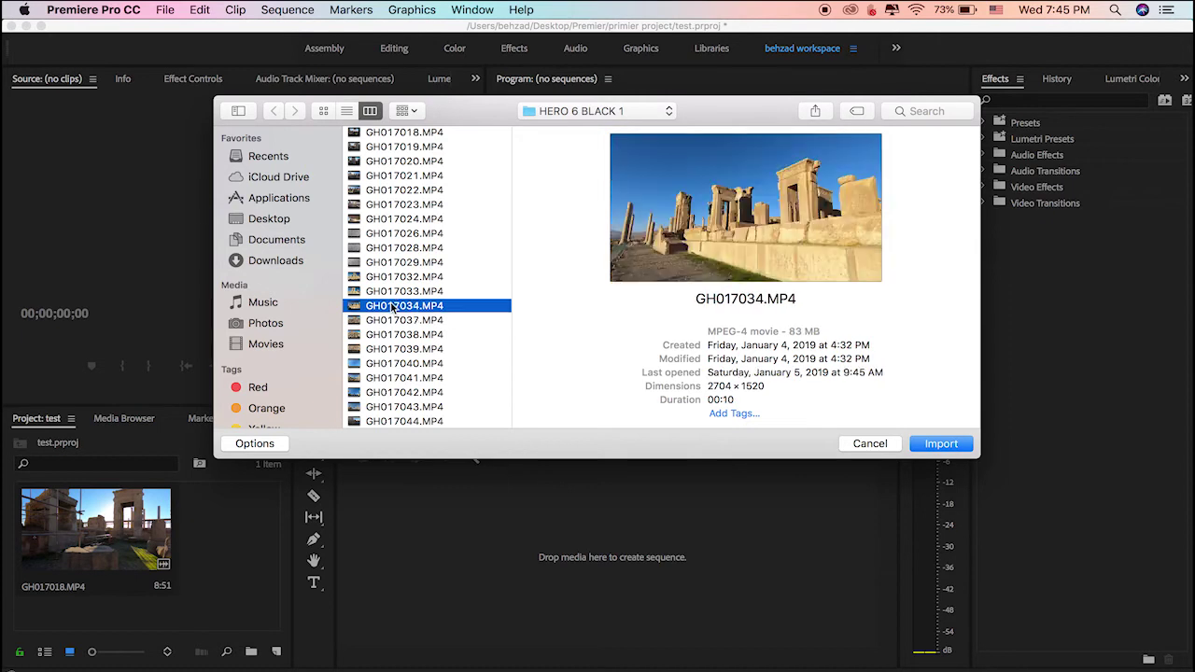
pyautogui.click(941, 444)
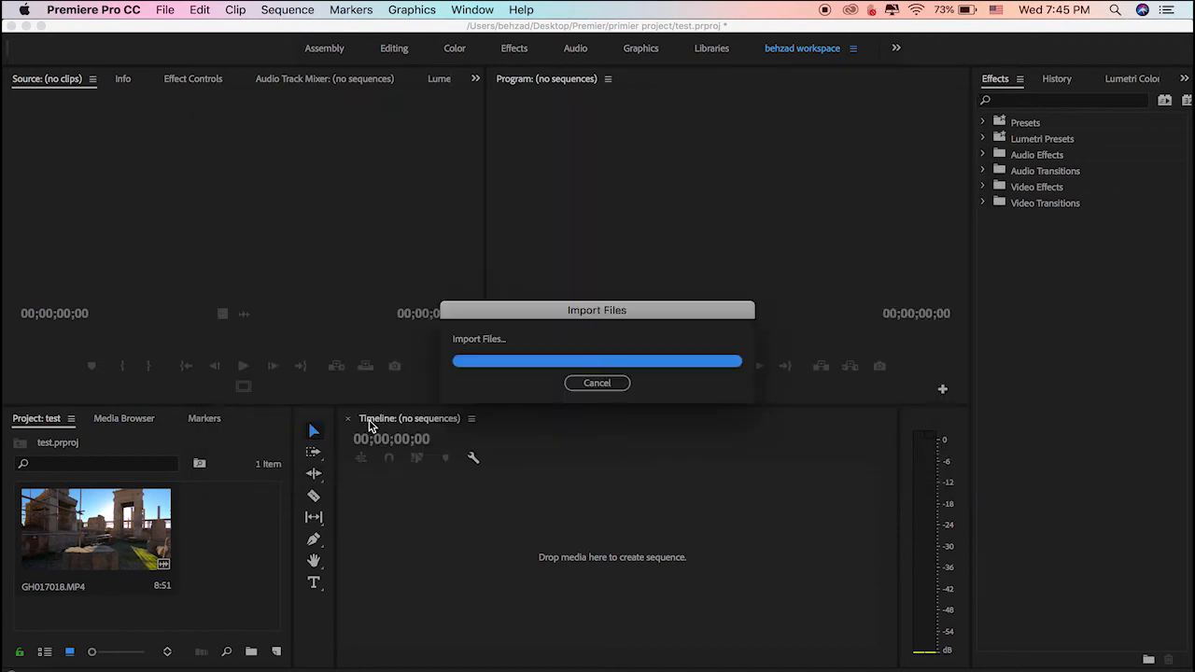
# Step: Toggle the Project panel between List and Icon views, adjust thumbnail size, and end in List View
pyautogui.click(174, 611)
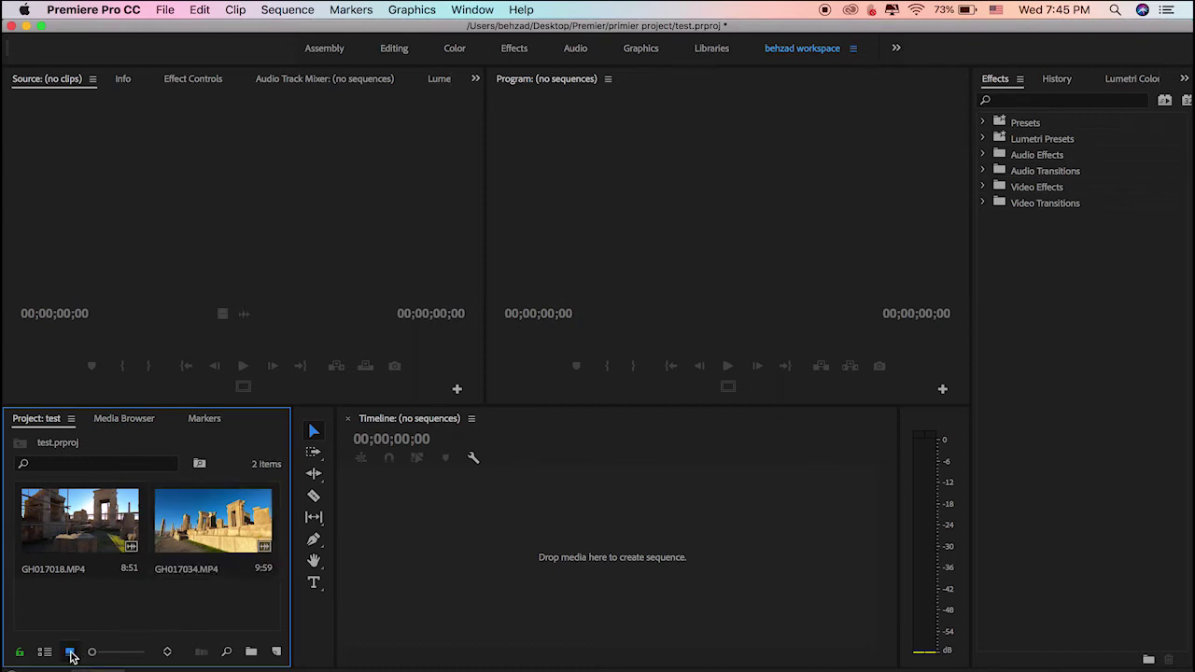
pyautogui.click(47, 653)
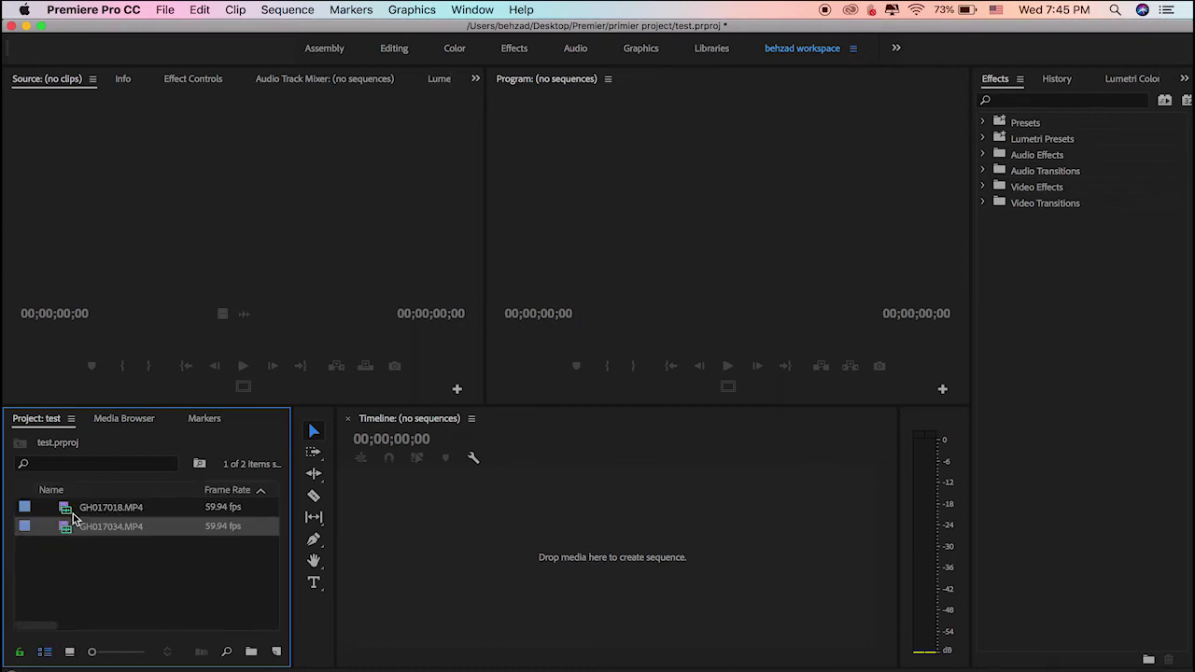
pyautogui.click(69, 652)
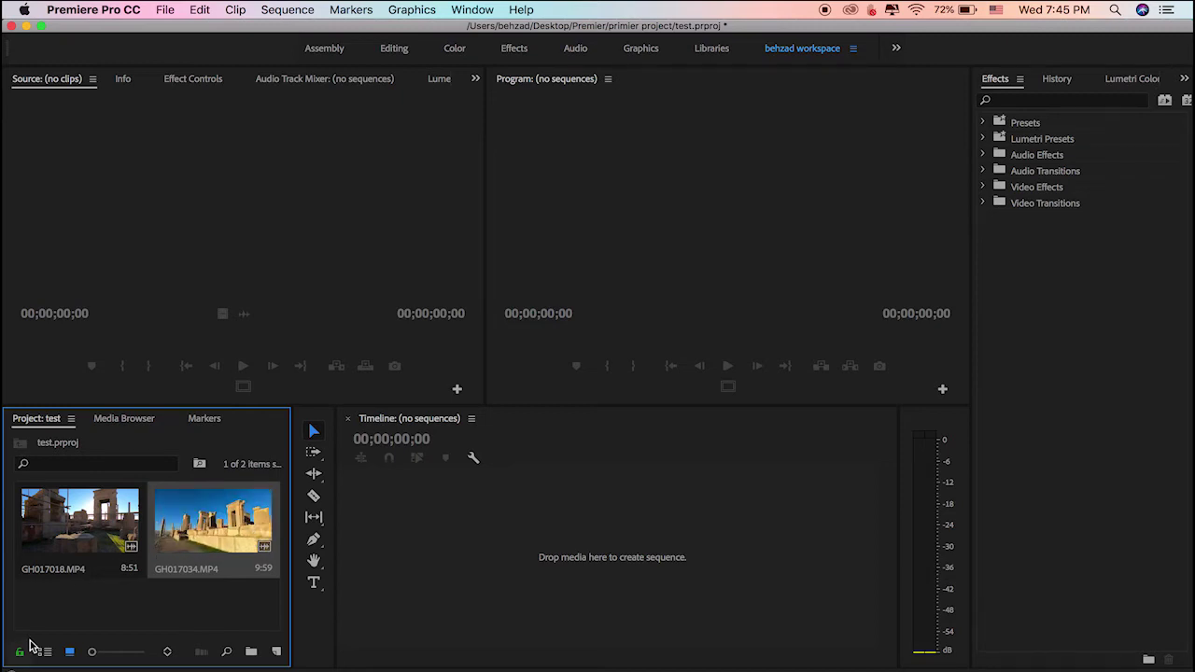
pyautogui.click(44, 652)
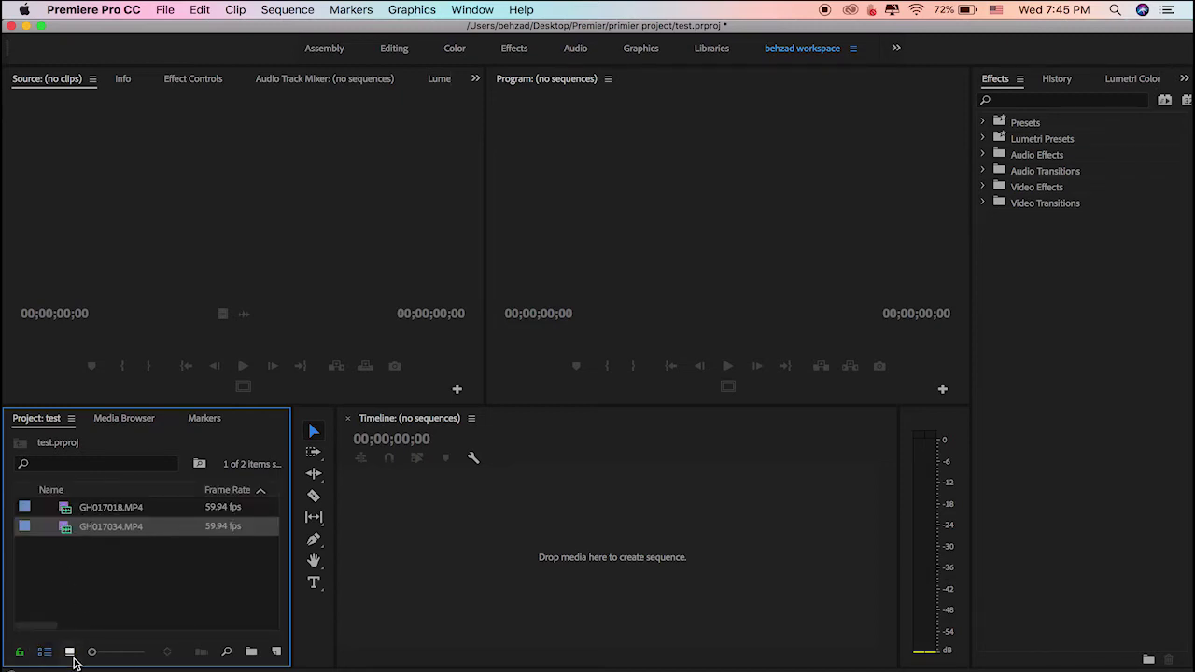
pyautogui.click(70, 652)
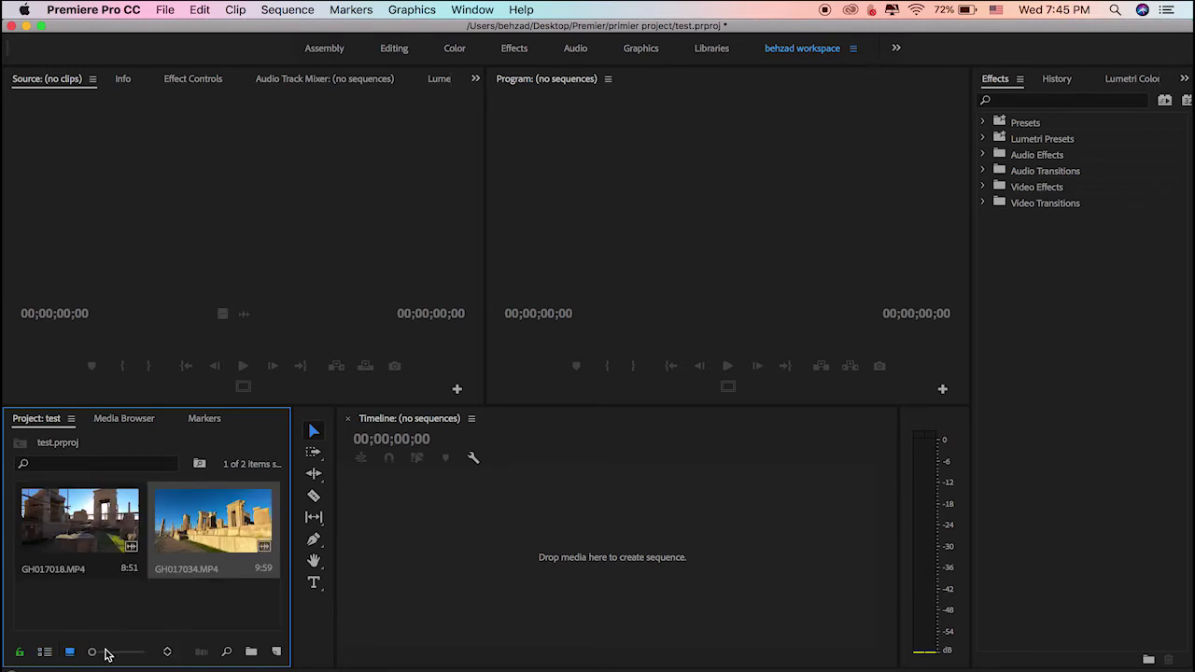
pyautogui.moveTo(91, 652)
pyautogui.mouseDown()
pyautogui.moveTo(116, 652)
pyautogui.moveTo(91, 652)
pyautogui.mouseUp()
pyautogui.click(44, 652)
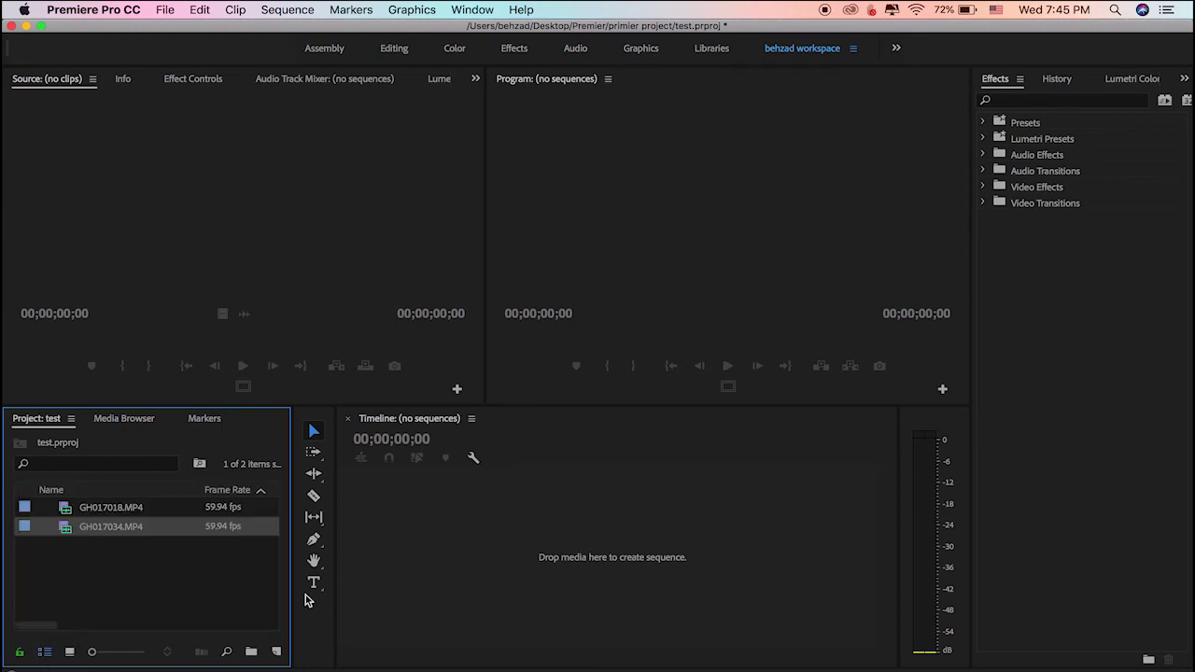
# Step: Widen the Project panel to show media start, end and duration columns, then narrow it again
pyautogui.moveTo(293, 608); pyautogui.dragTo(787, 571)
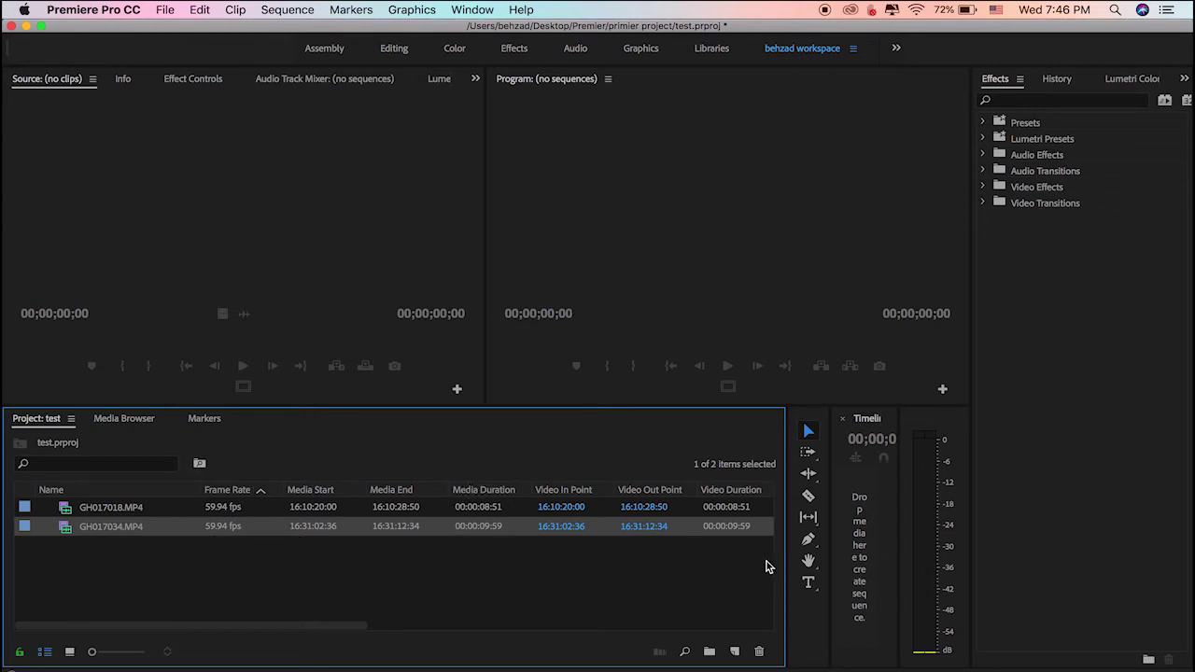
pyautogui.moveTo(785, 566)
pyautogui.mouseDown()
pyautogui.moveTo(254, 544)
pyautogui.moveTo(324, 546)
pyautogui.mouseUp()
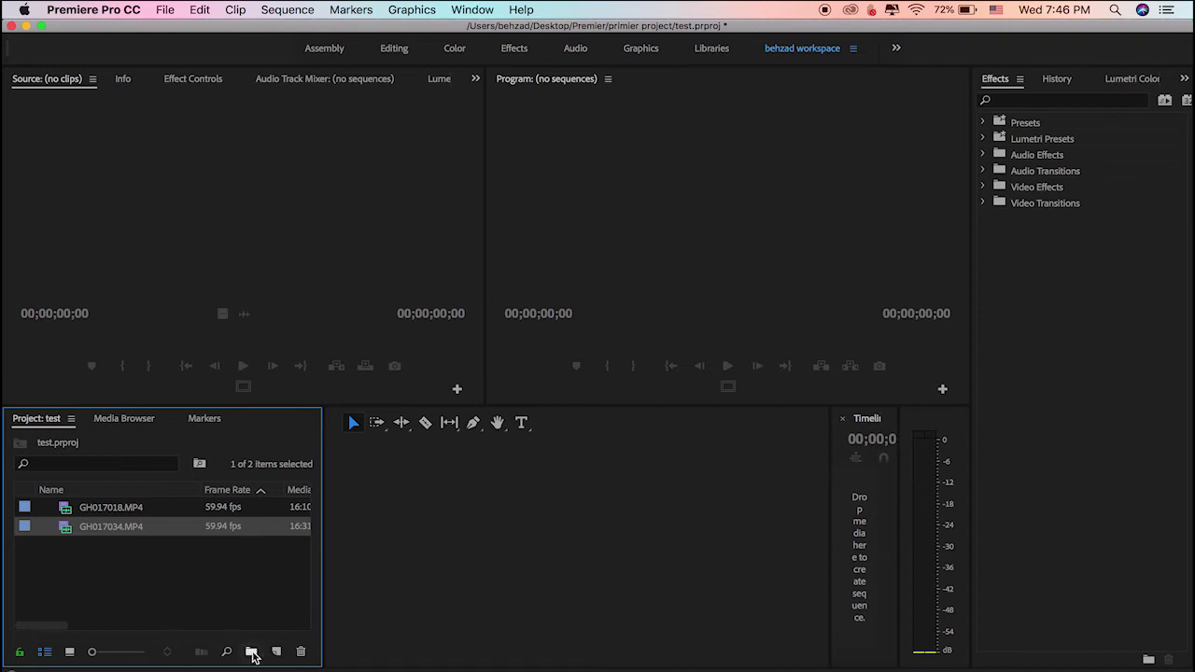
# Step: Create two new bins named video and image, fixing a typo in the image name
pyautogui.click(252, 654)
pyautogui.write('video')
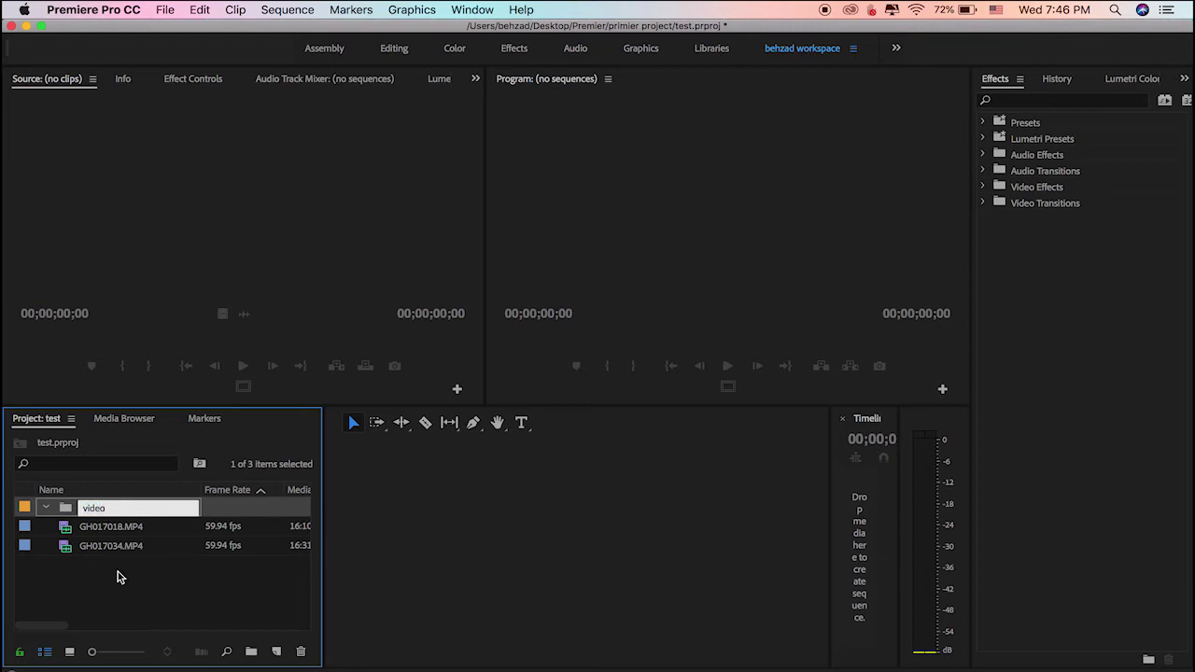
pyautogui.click(119, 572)
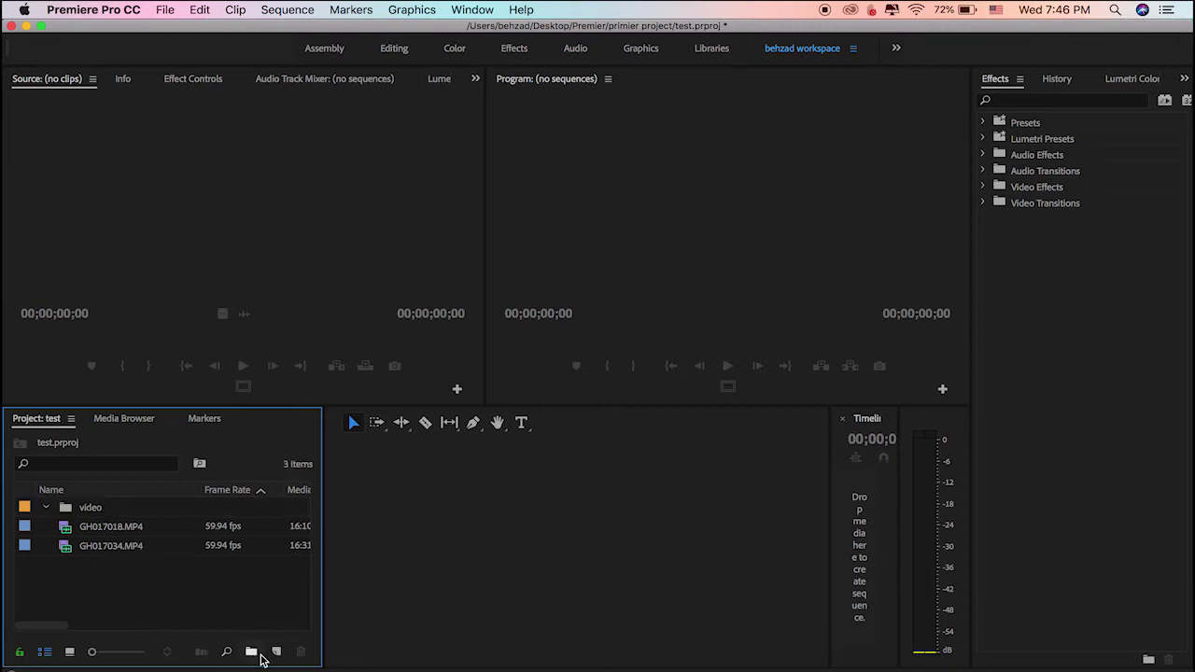
pyautogui.click(252, 651)
pyautogui.write('iamge')
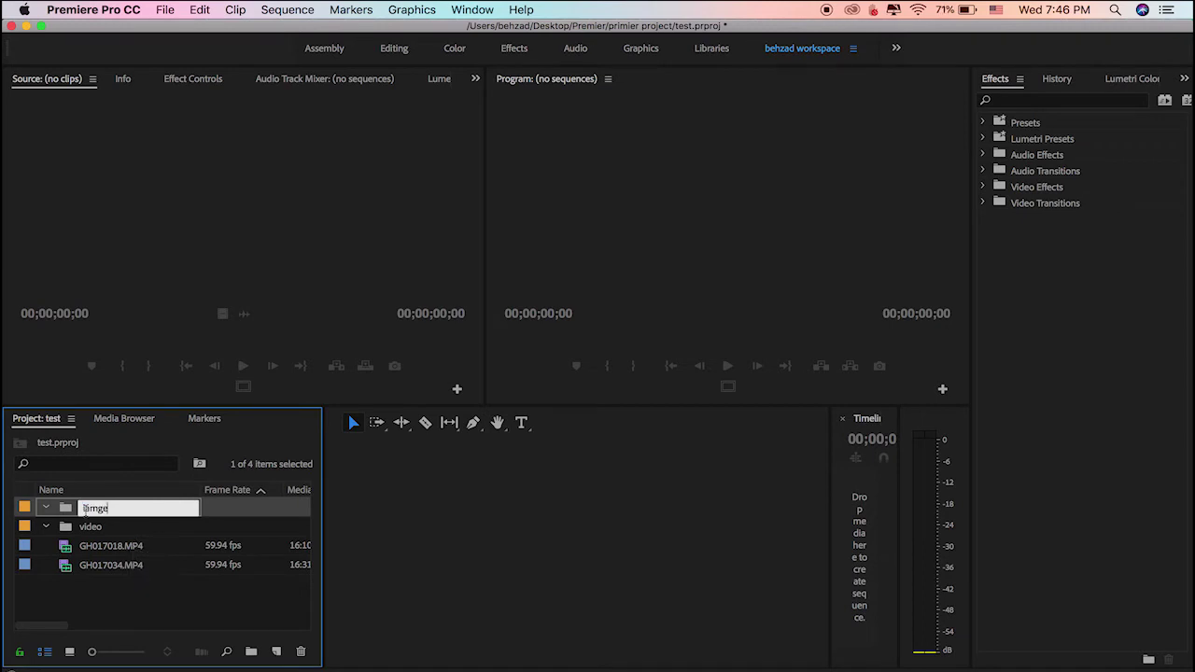
pyautogui.click(90, 508)
pyautogui.press('BackSpace')
pyautogui.write('a')
pyautogui.click(129, 588)
# Step: Move both GoPro clips into the video bin and delete the extra default Bin
pyautogui.click(250, 651)
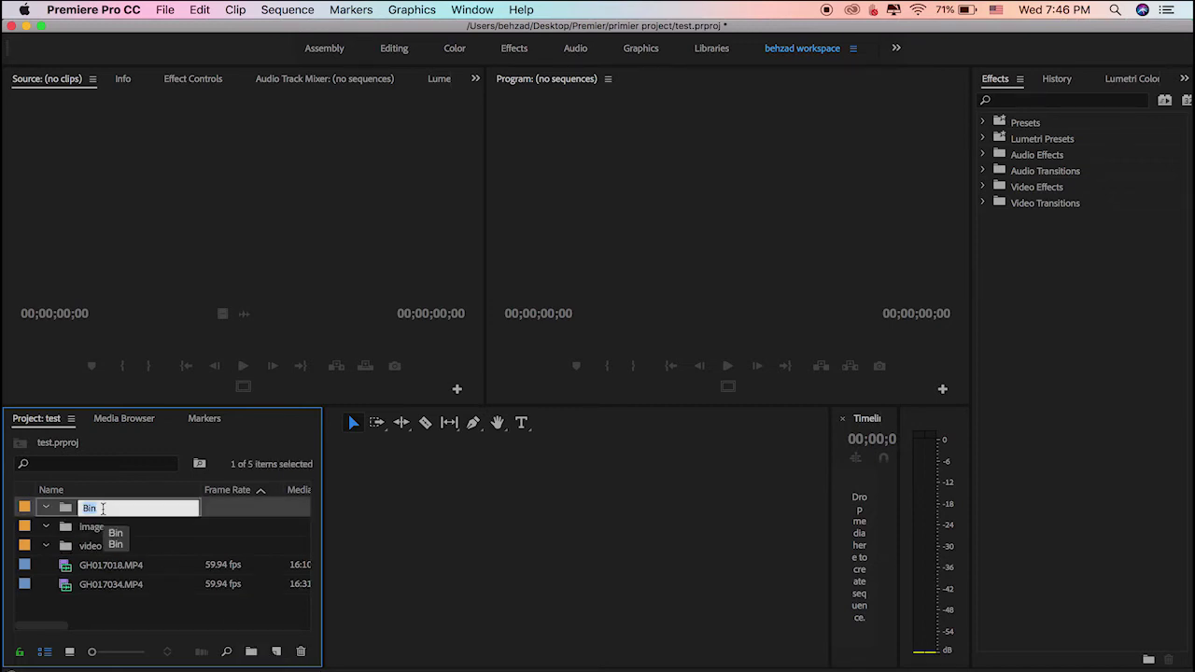
pyautogui.click(145, 618)
pyautogui.moveTo(145, 612); pyautogui.dragTo(73, 551)
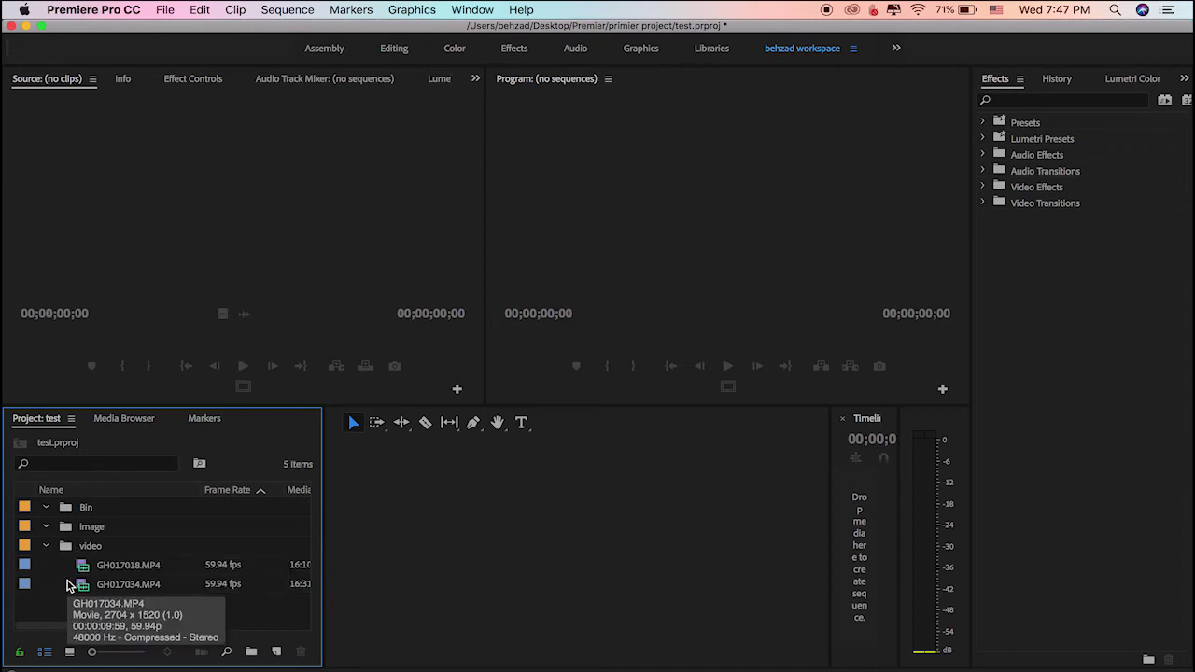
pyautogui.click(79, 510)
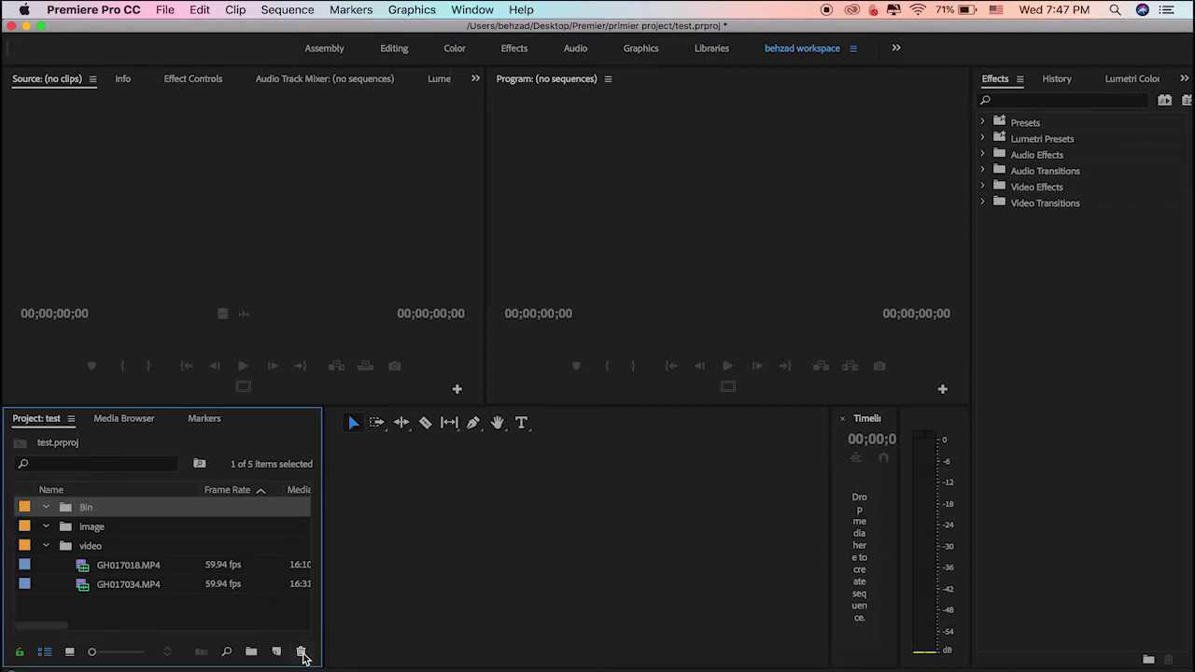
pyautogui.click(300, 653)
# Step: Collapse and re-expand the video bin to confirm GH017018.MP4 and the other clip are inside
pyautogui.click(46, 527)
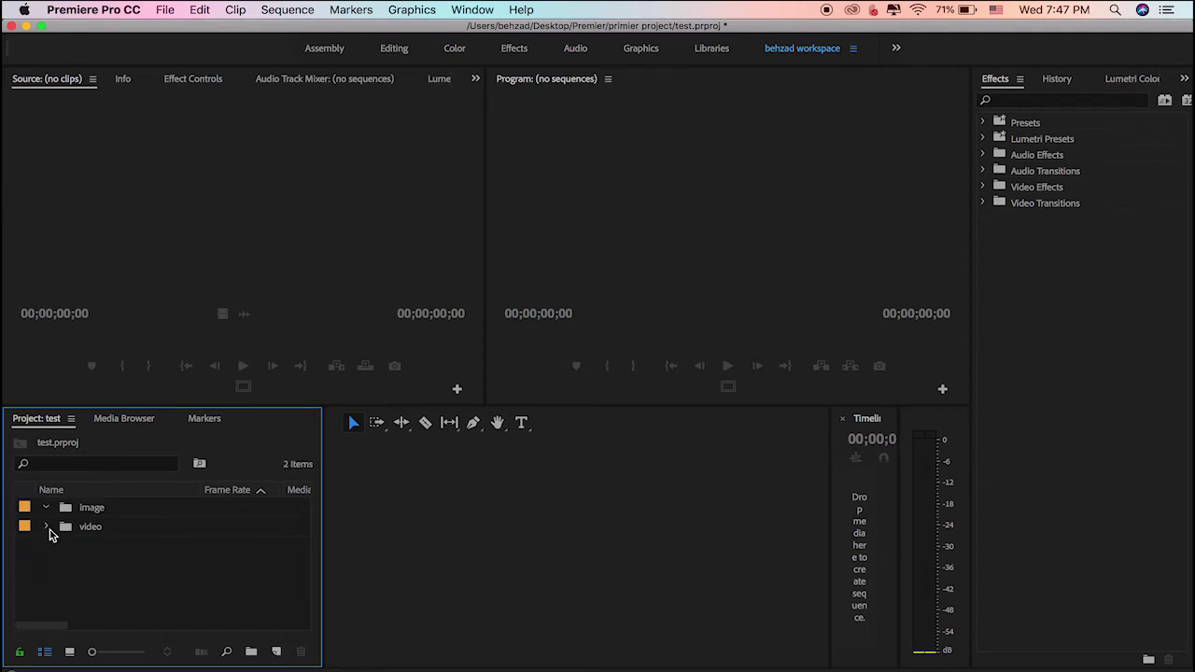
pyautogui.click(46, 526)
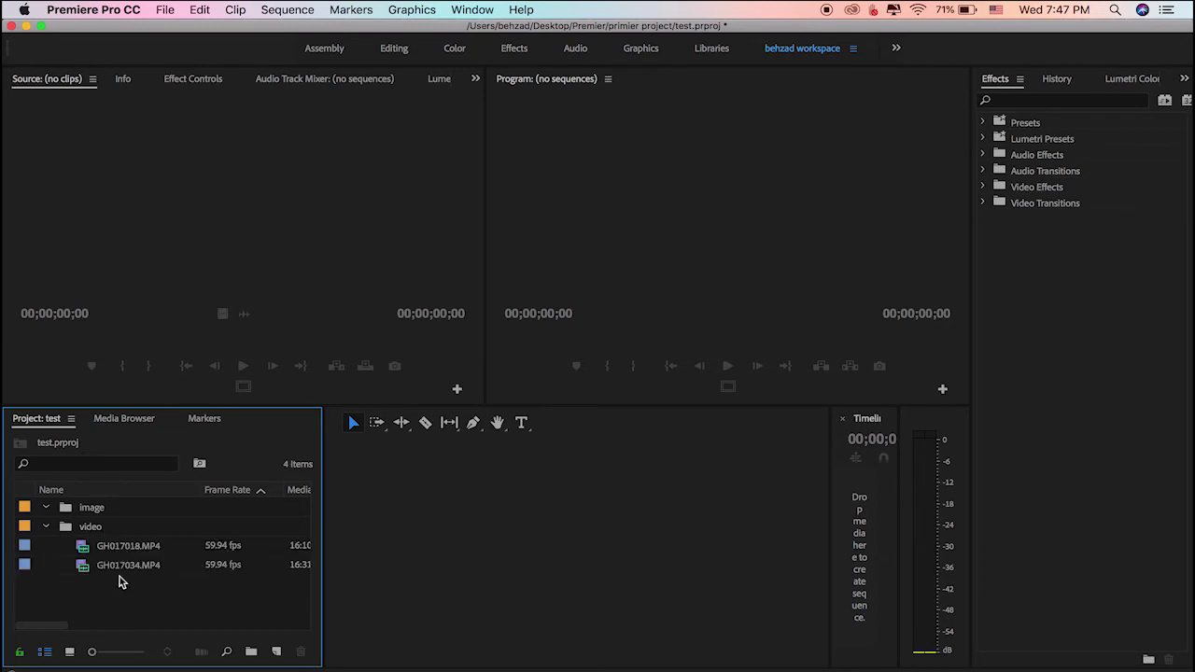
pyautogui.click(113, 545)
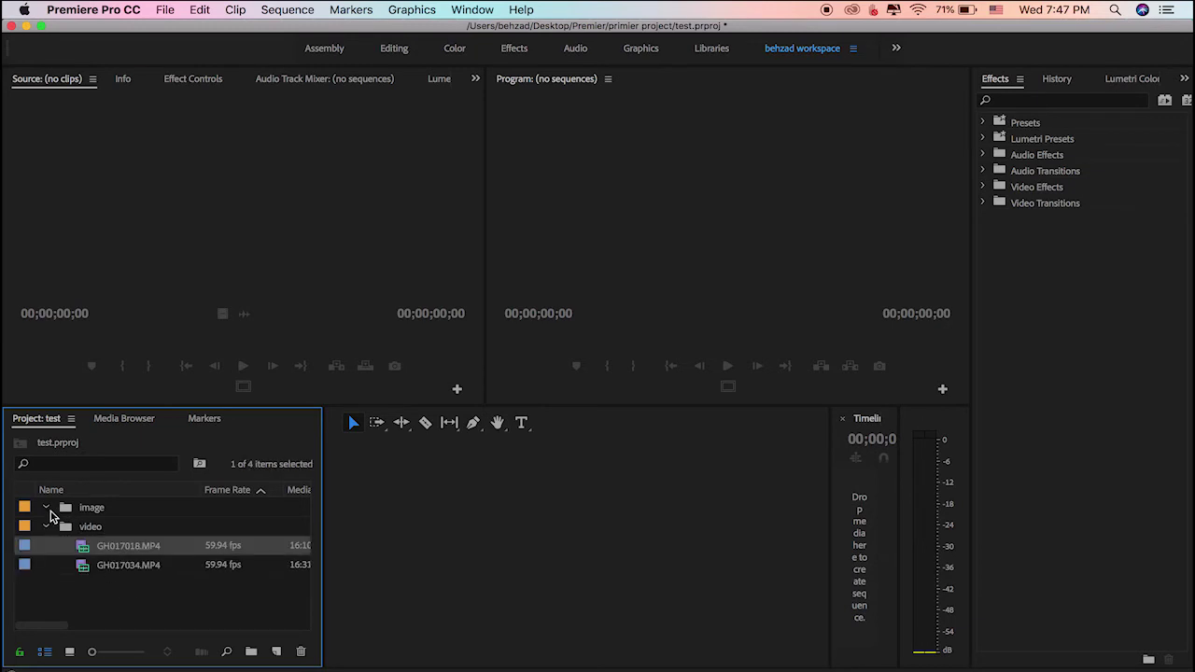
pyautogui.click(46, 507)
pyautogui.click(46, 527)
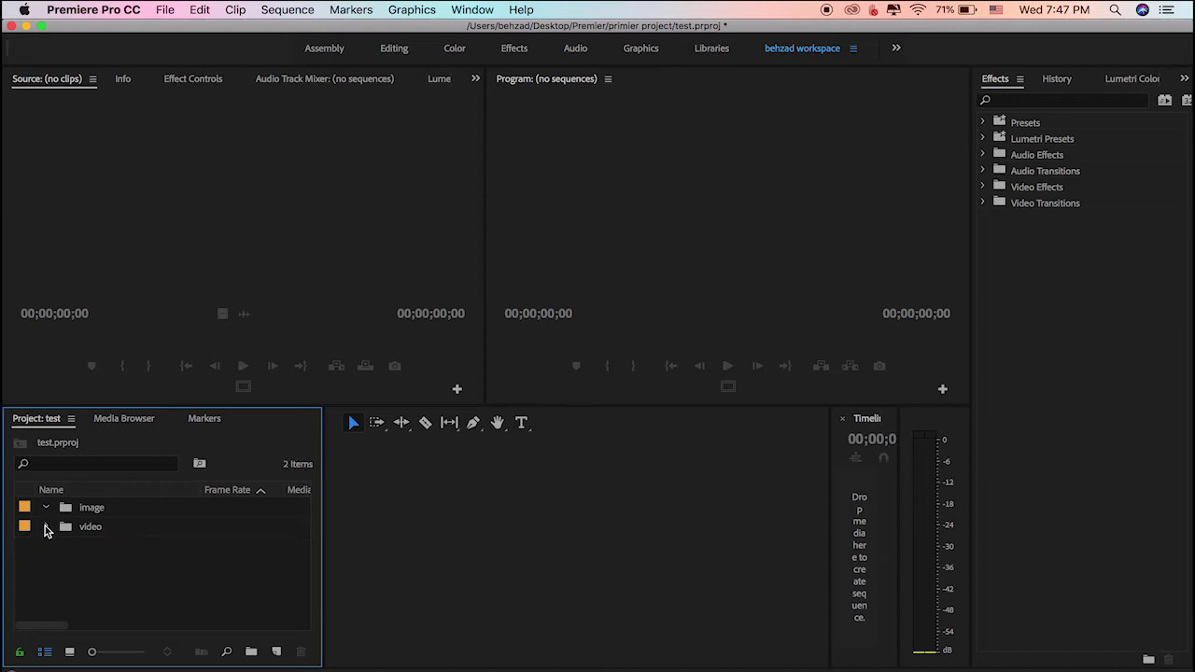
pyautogui.click(47, 526)
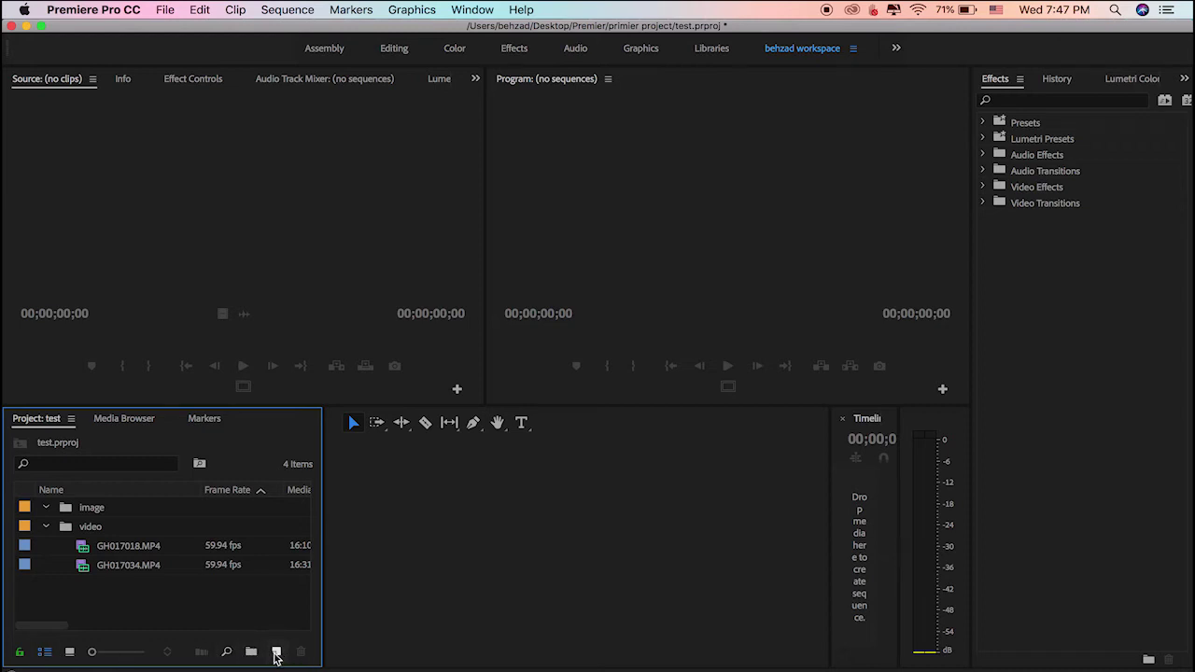
# Step: Open the File menu and the New Item list, then dismiss both without creating anything
pyautogui.click(166, 13)
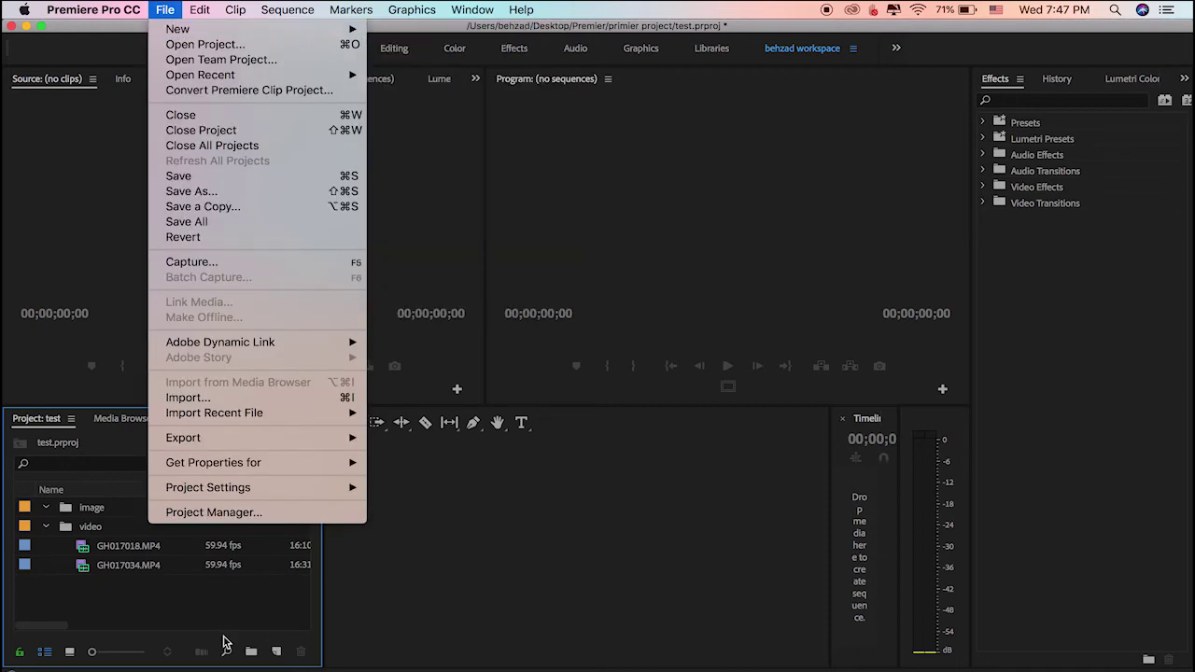
pyautogui.moveTo(219, 31)
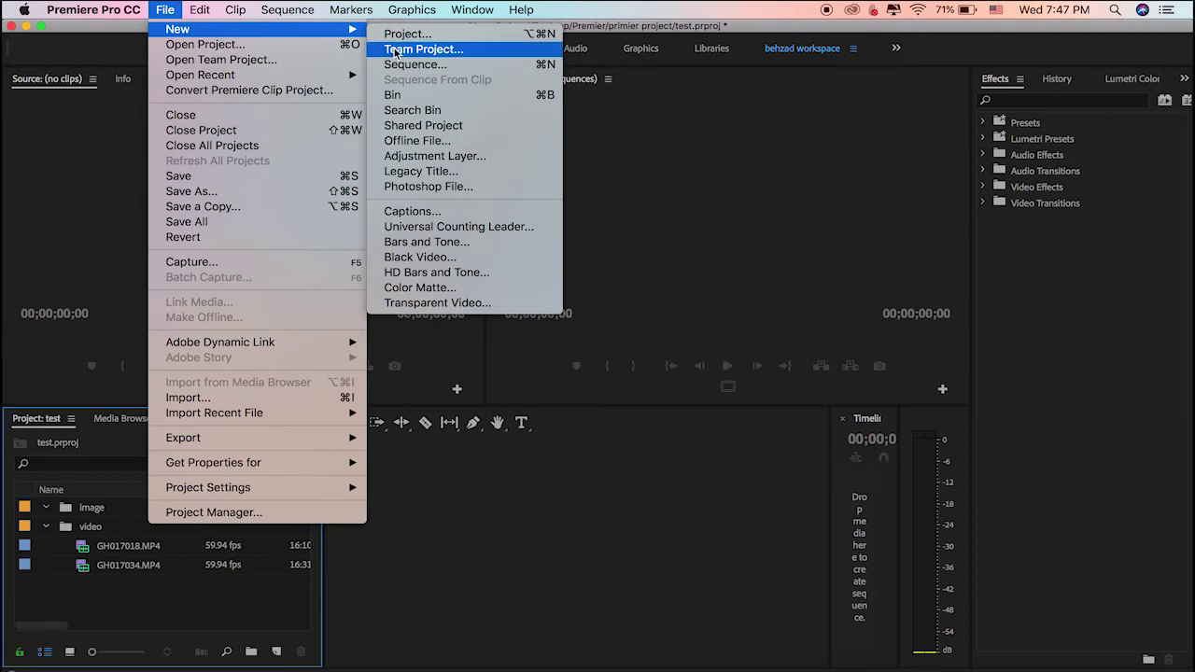
pyautogui.click(277, 652)
pyautogui.click(277, 652)
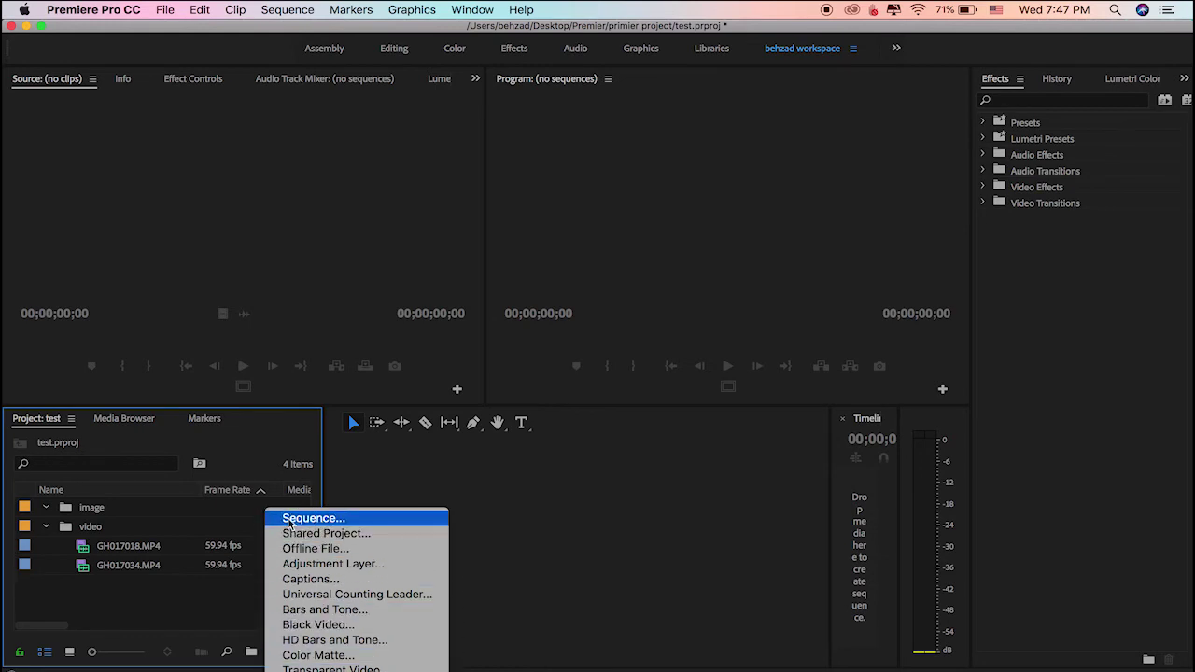
pyautogui.click(200, 610)
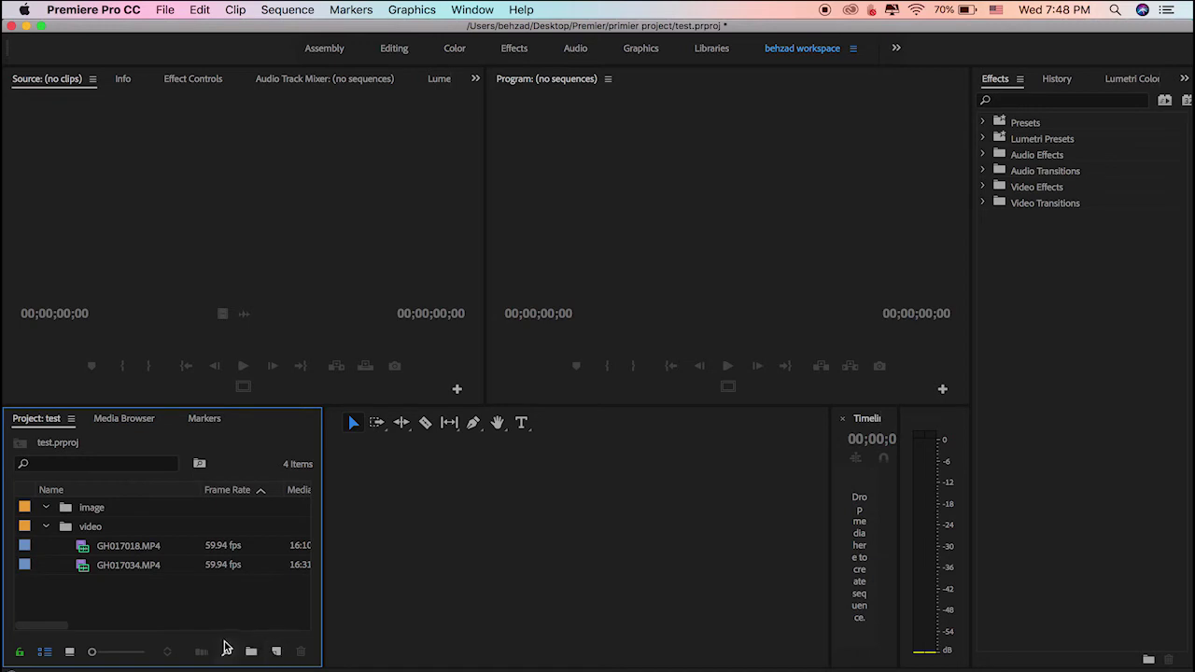
# Step: Load GH017034.MP4 into the Source monitor and play then stop it
pyautogui.click(81, 567)
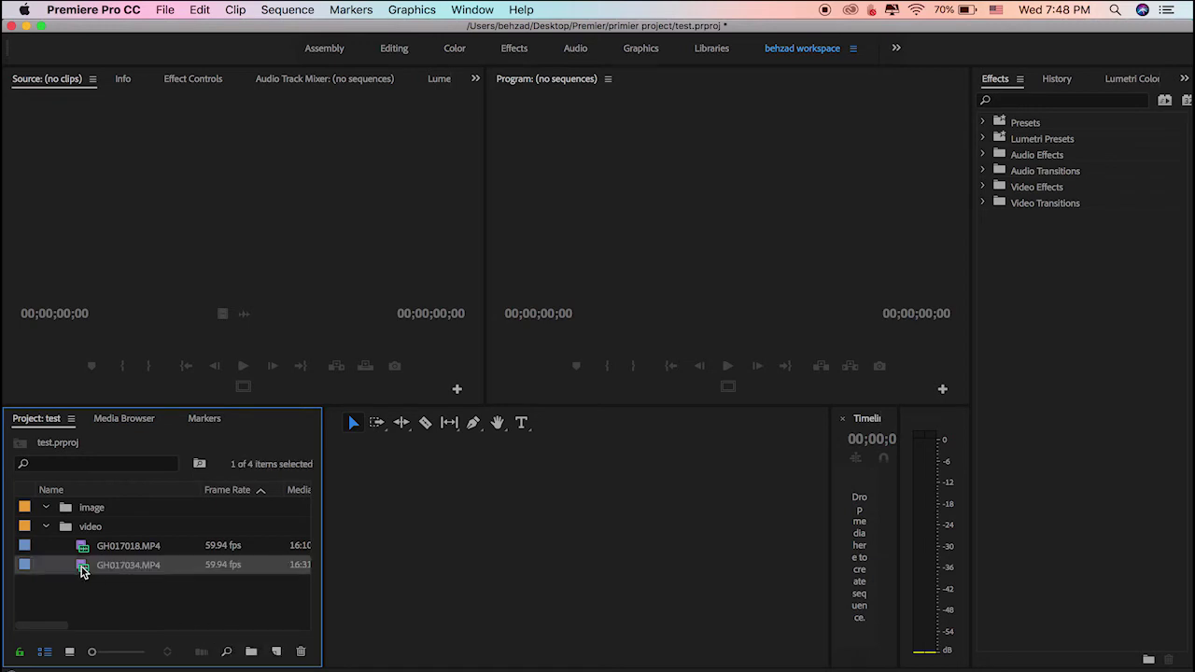
pyautogui.click(113, 549)
pyautogui.click(109, 567)
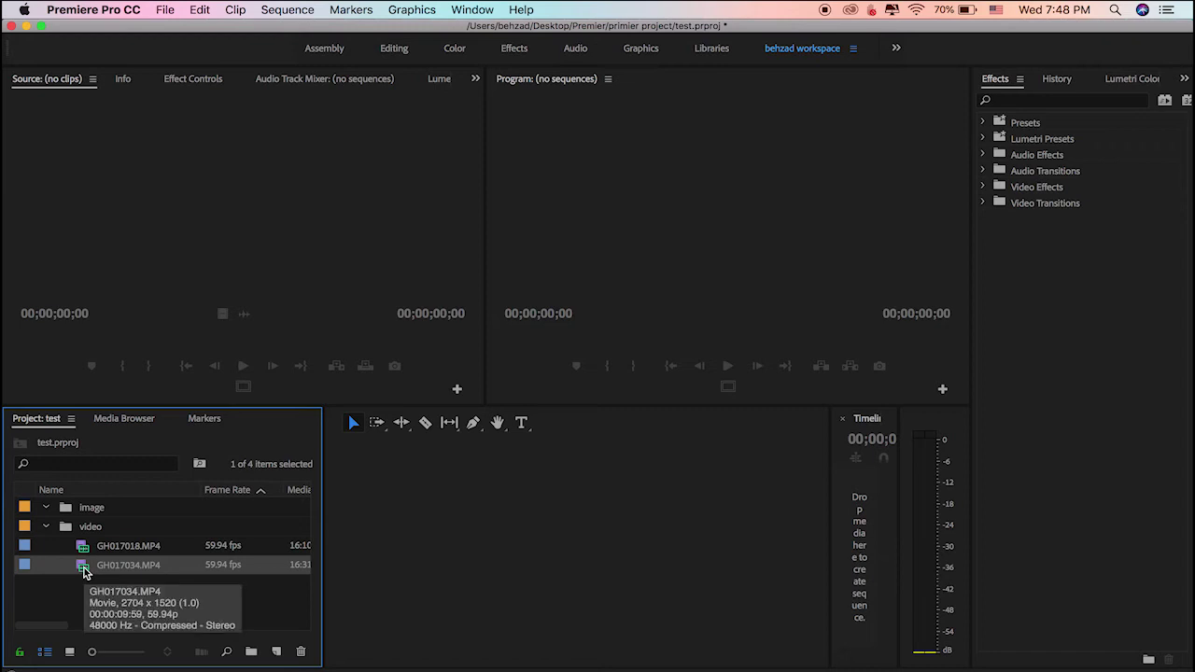
pyautogui.doubleClick(84, 570)
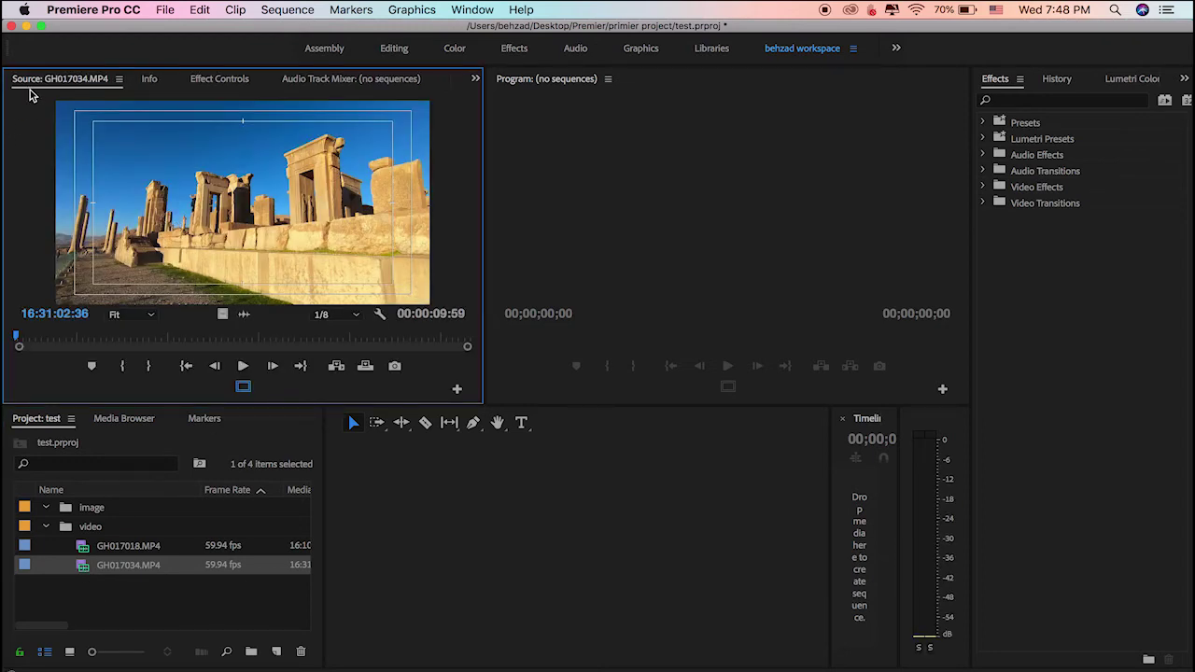
pyautogui.click(242, 367)
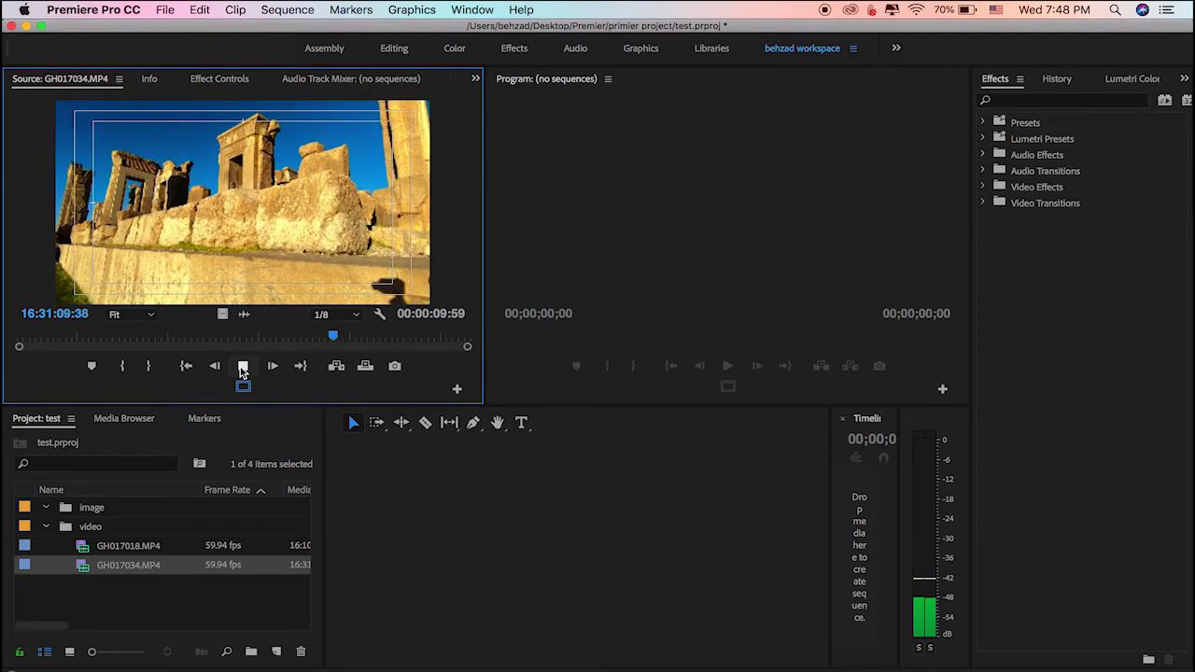
pyautogui.click(242, 370)
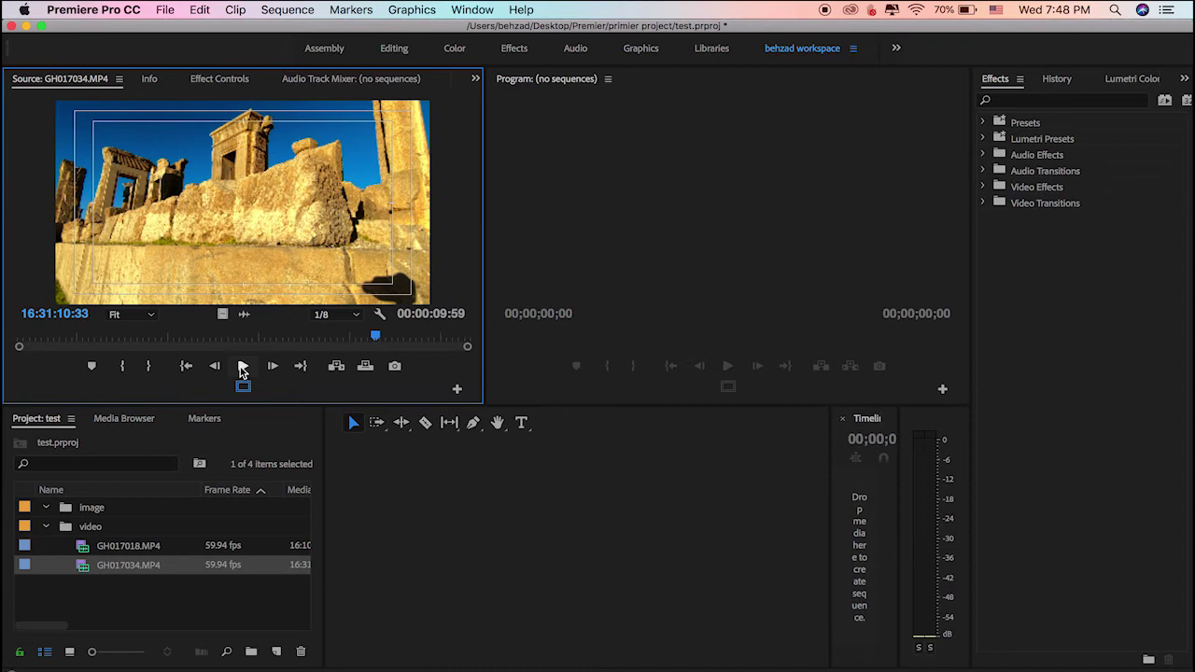
# Step: Load GH017018.MP4 into the Source monitor, play then stop it, leaving its name unchanged
pyautogui.click(97, 548)
pyautogui.click(97, 549)
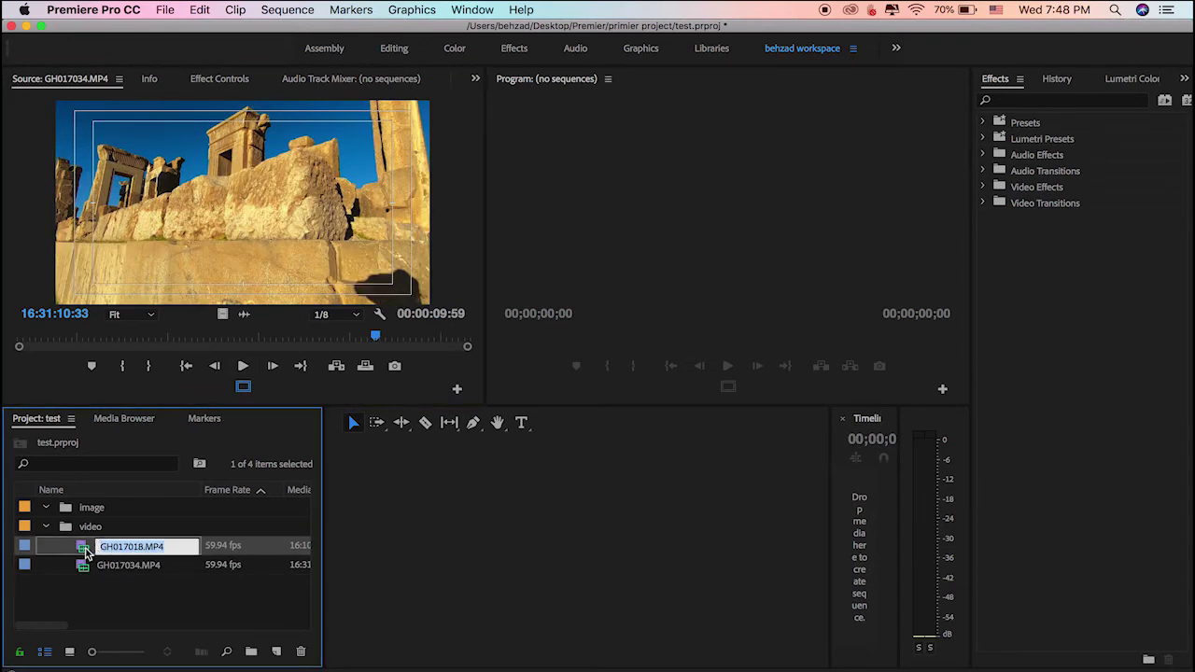
pyautogui.doubleClick(84, 549)
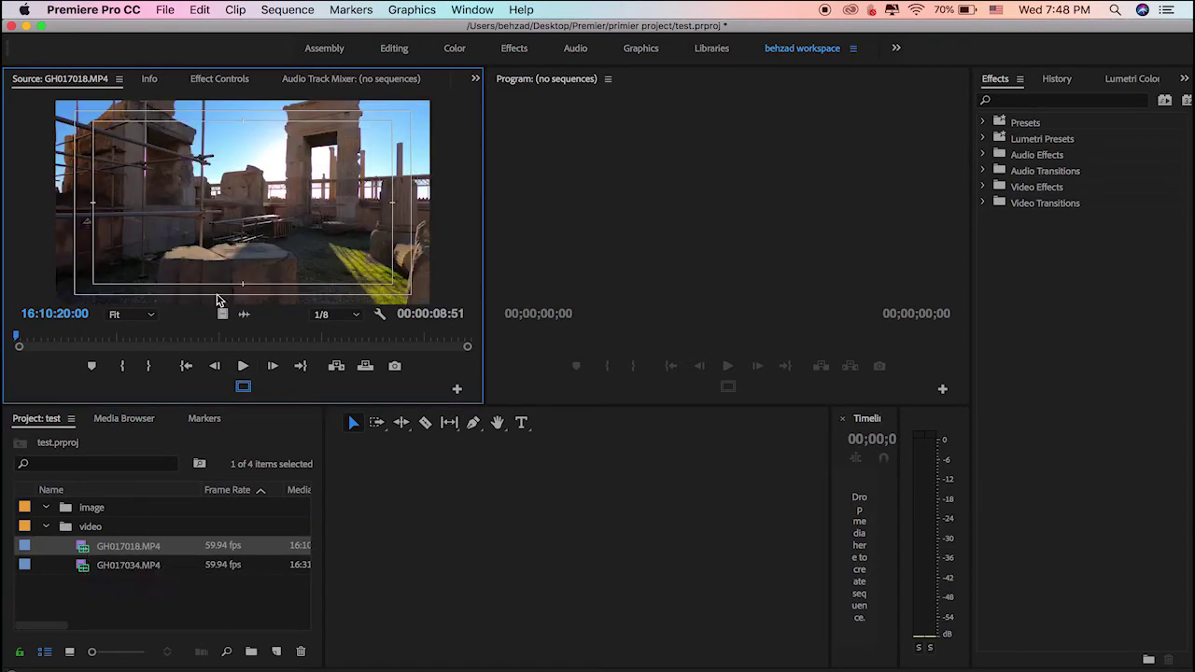
pyautogui.click(242, 366)
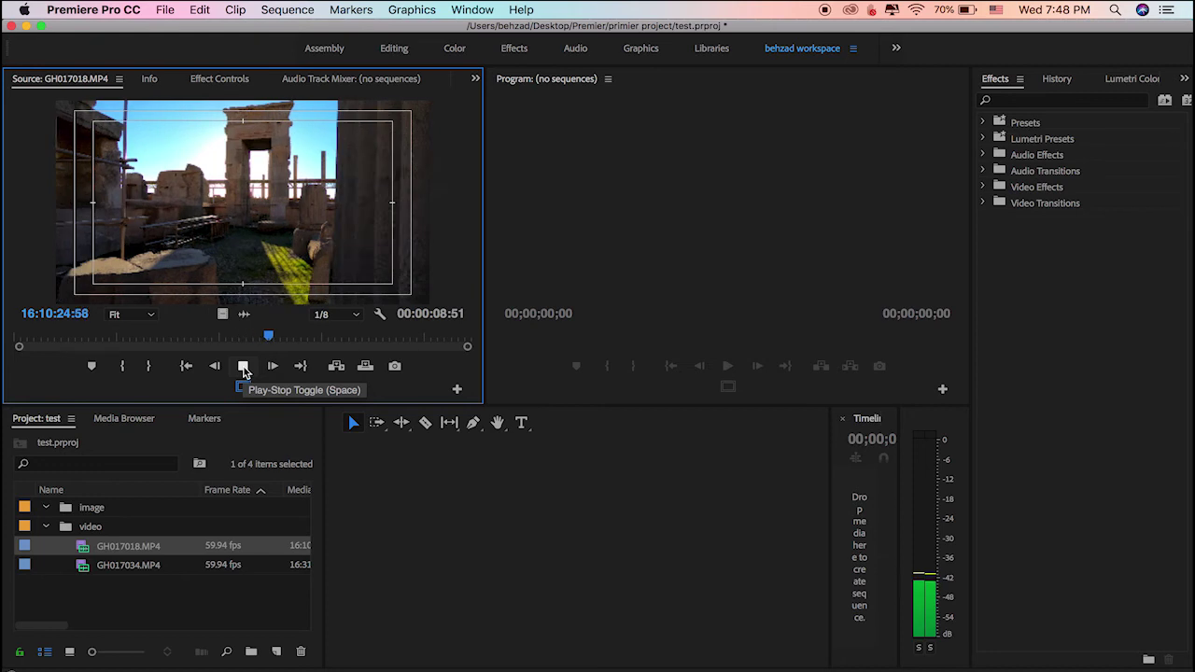
pyautogui.click(243, 369)
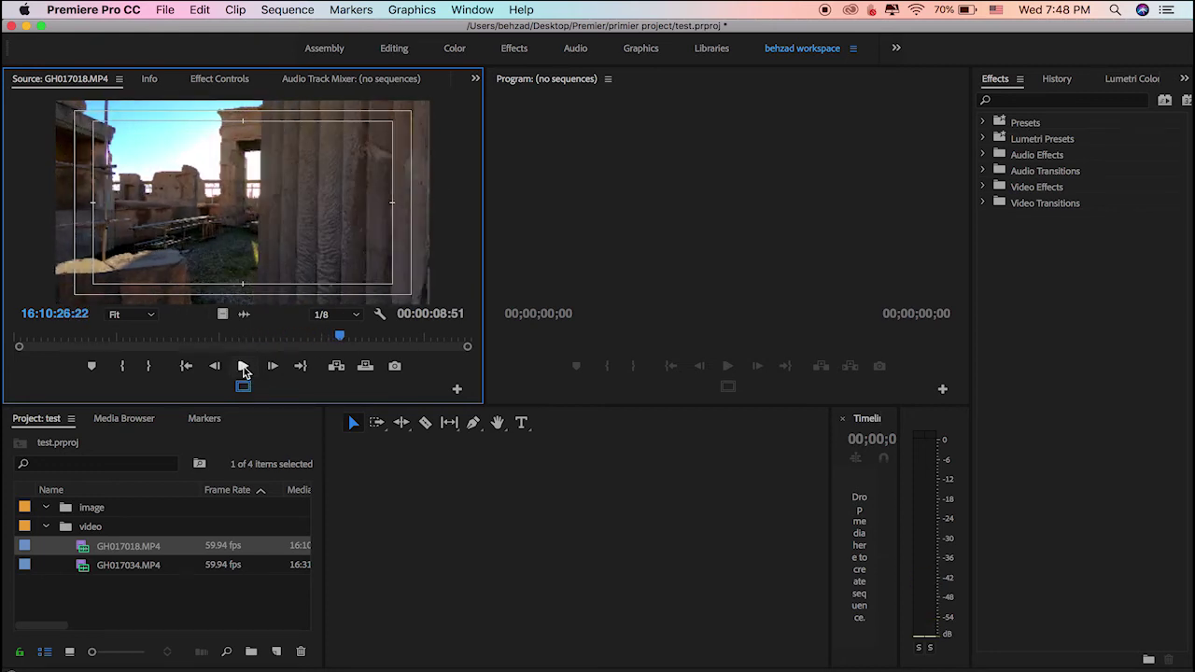
pyautogui.click(135, 548)
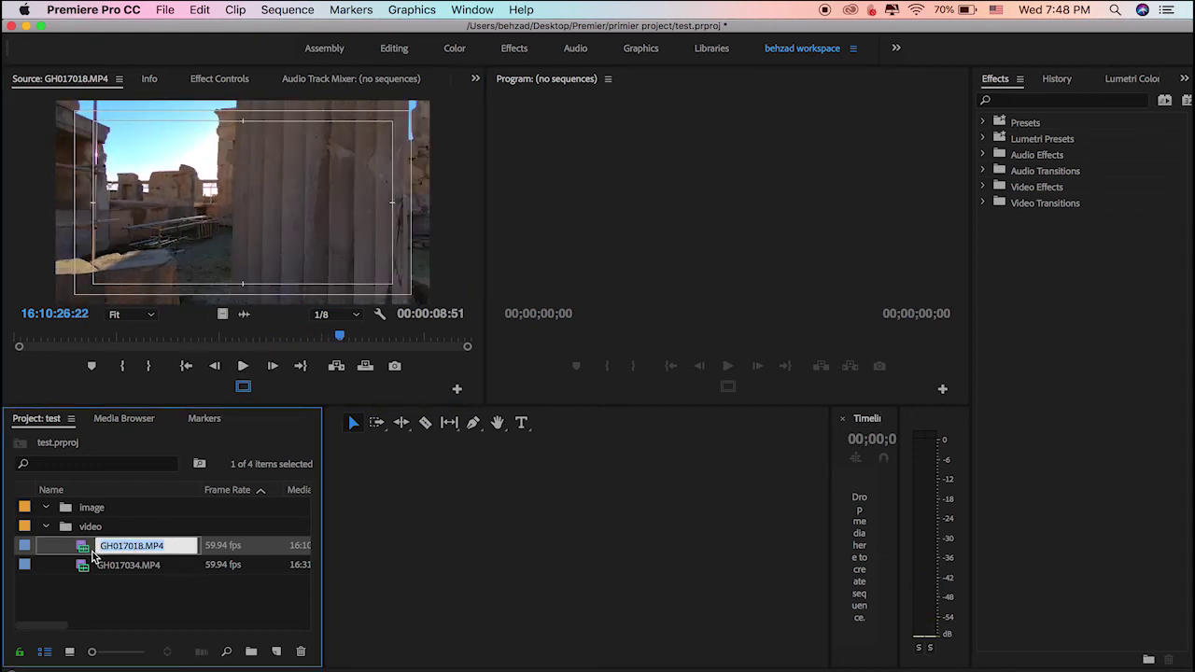
pyautogui.click(138, 584)
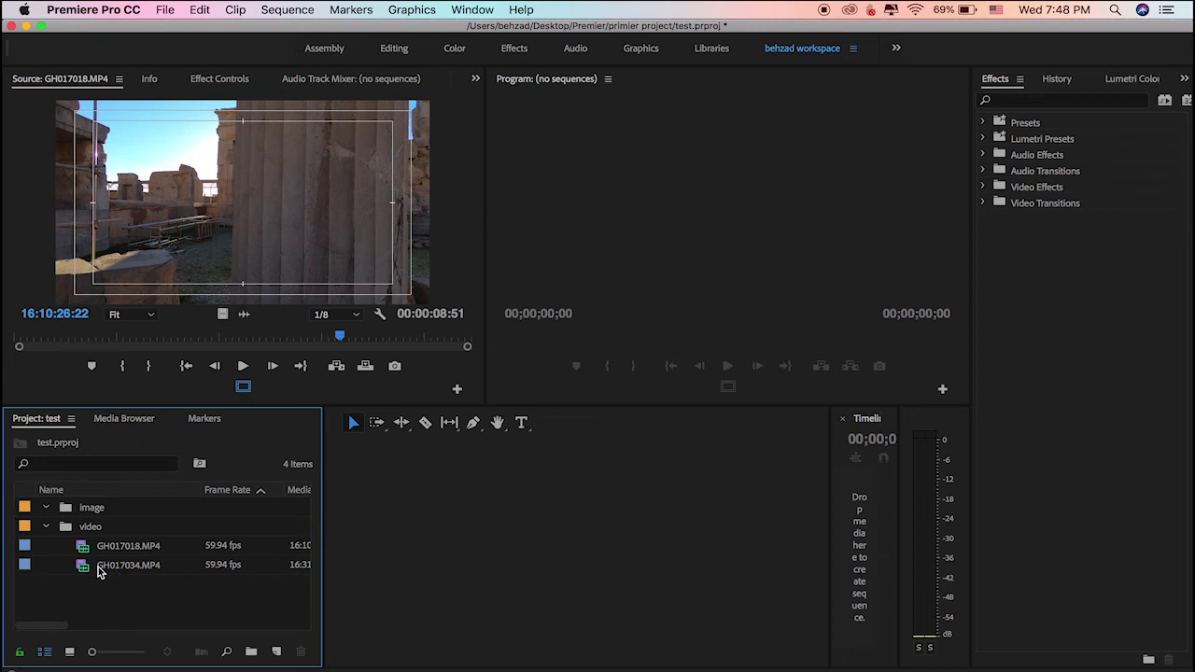
# Step: Reveal the Preferences submenu under the Premiere Pro CC application menu
pyautogui.moveTo(100, 573); pyautogui.dragTo(280, 425)
pyautogui.moveTo(280, 425); pyautogui.dragTo(659, 608)
pyautogui.click(86, 13)
pyautogui.moveTo(104, 56)
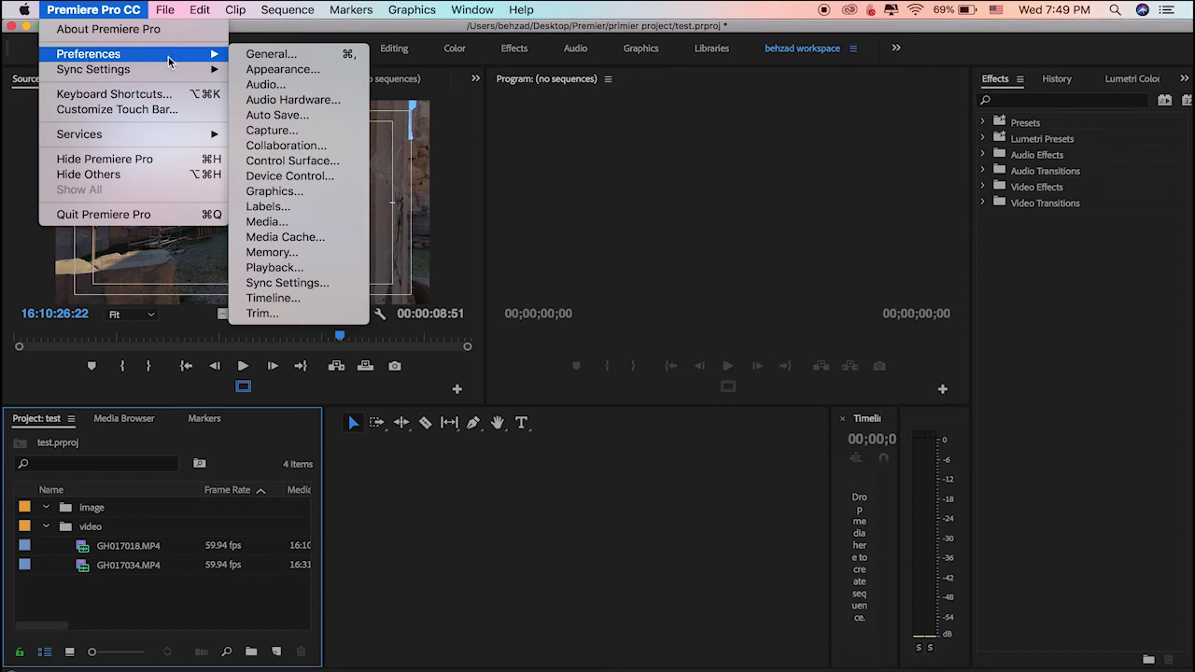
pyautogui.moveTo(198, 11)
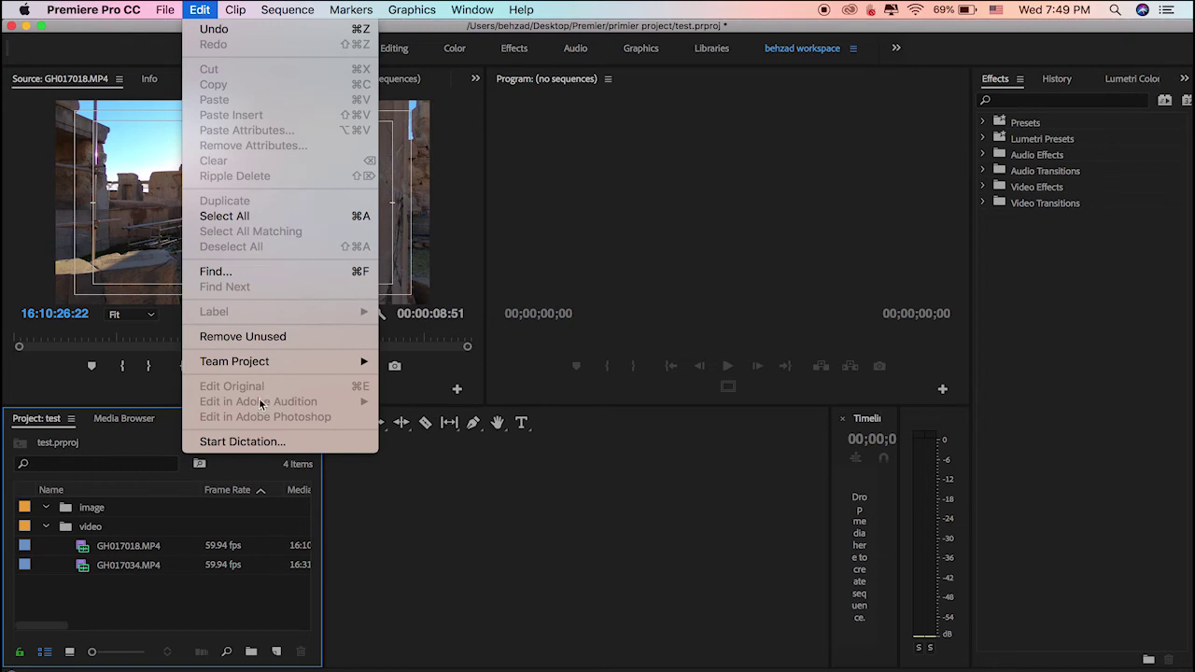
pyautogui.moveTo(104, 11)
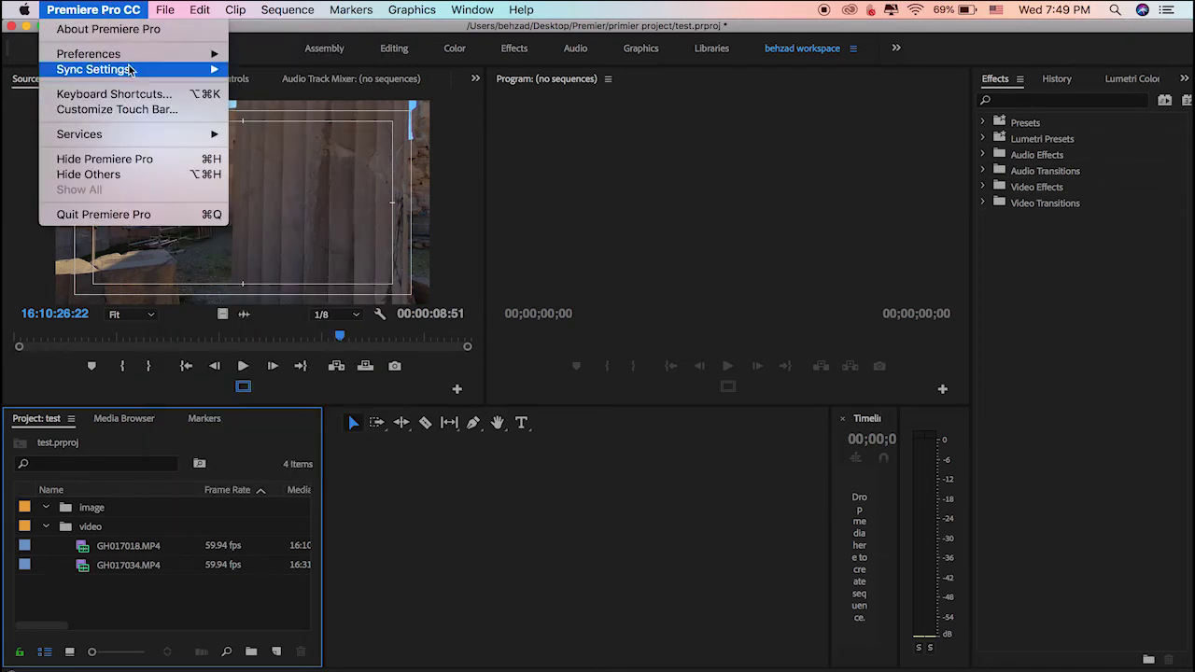
pyautogui.moveTo(200, 54)
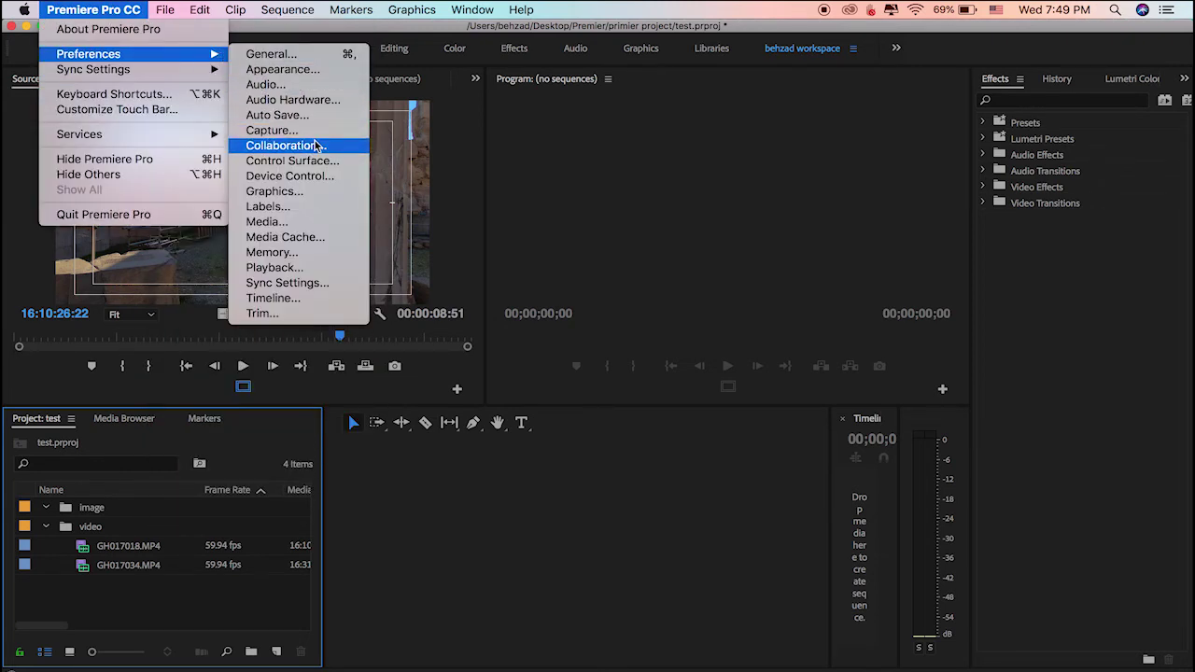
# Step: Open Memory preferences showing 1.5 GB reserved and 6.5 GB available of 8 GB
pyautogui.click(275, 258)
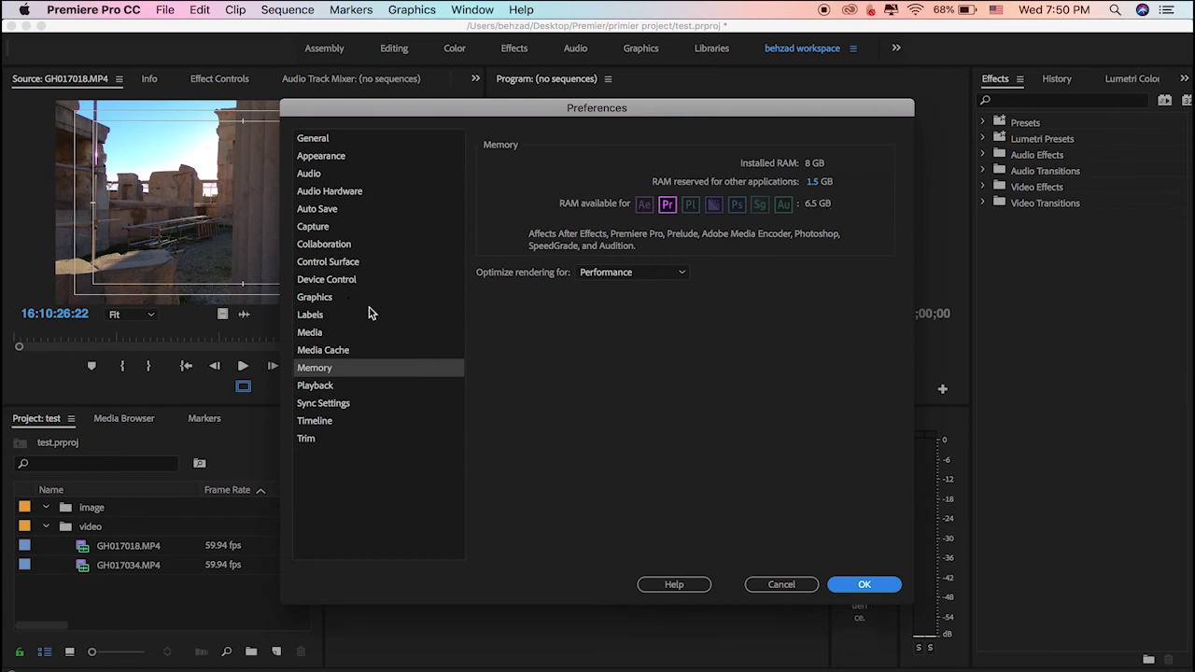
# Step: Enable Auto Save projects every 15 minutes, keeping a maximum of 20 project versions
pyautogui.click(322, 211)
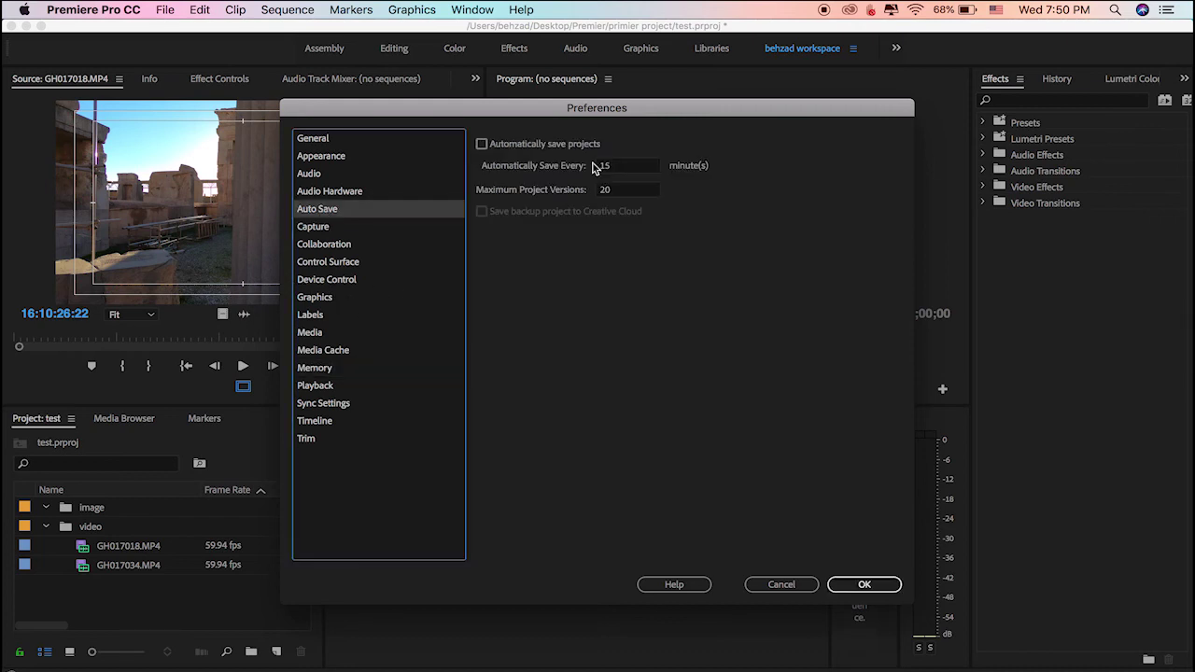
pyautogui.click(482, 145)
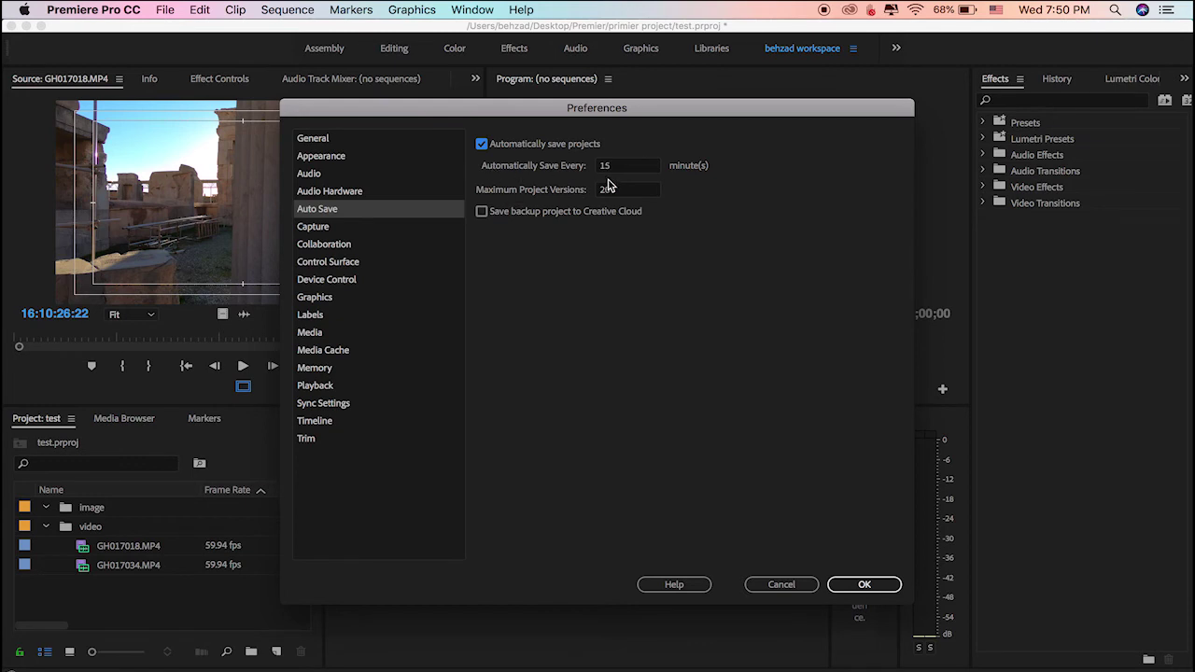
pyautogui.click(624, 168)
pyautogui.click(615, 192)
pyautogui.doubleClick(605, 191)
# Step: Cancel the Preferences dialog to get back to the project workspace
pyautogui.click(786, 584)
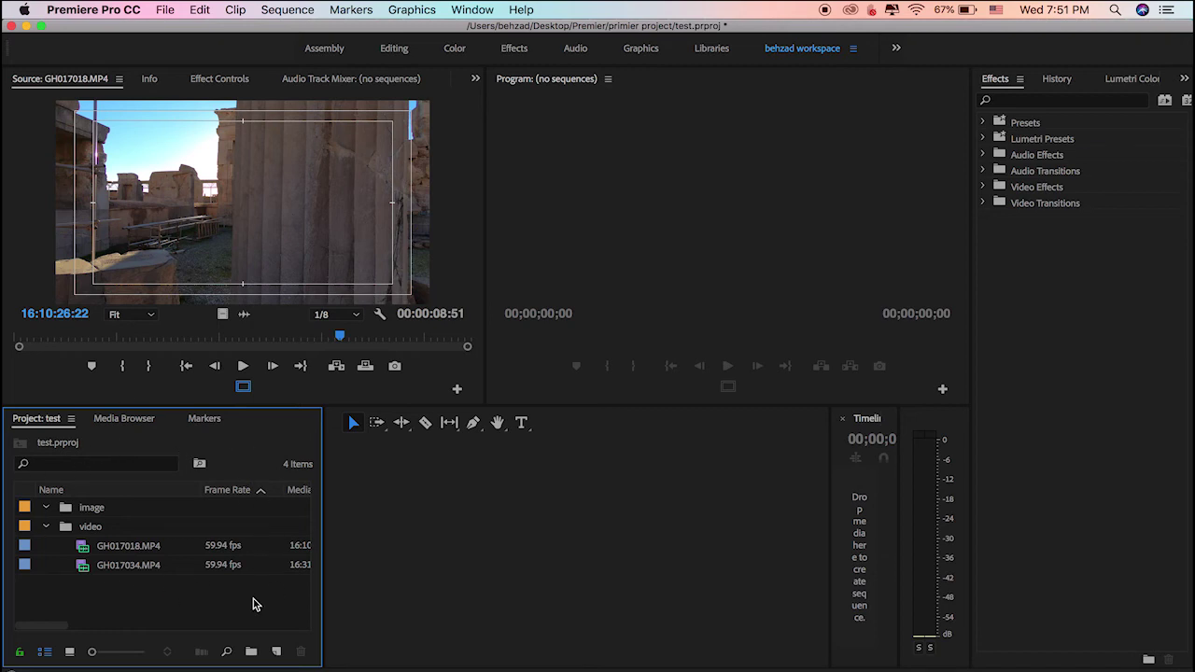
pyautogui.moveTo(260, 577)
# Step: Open the New Sequence dialog from the Project panel's New Item list
pyautogui.click(164, 15)
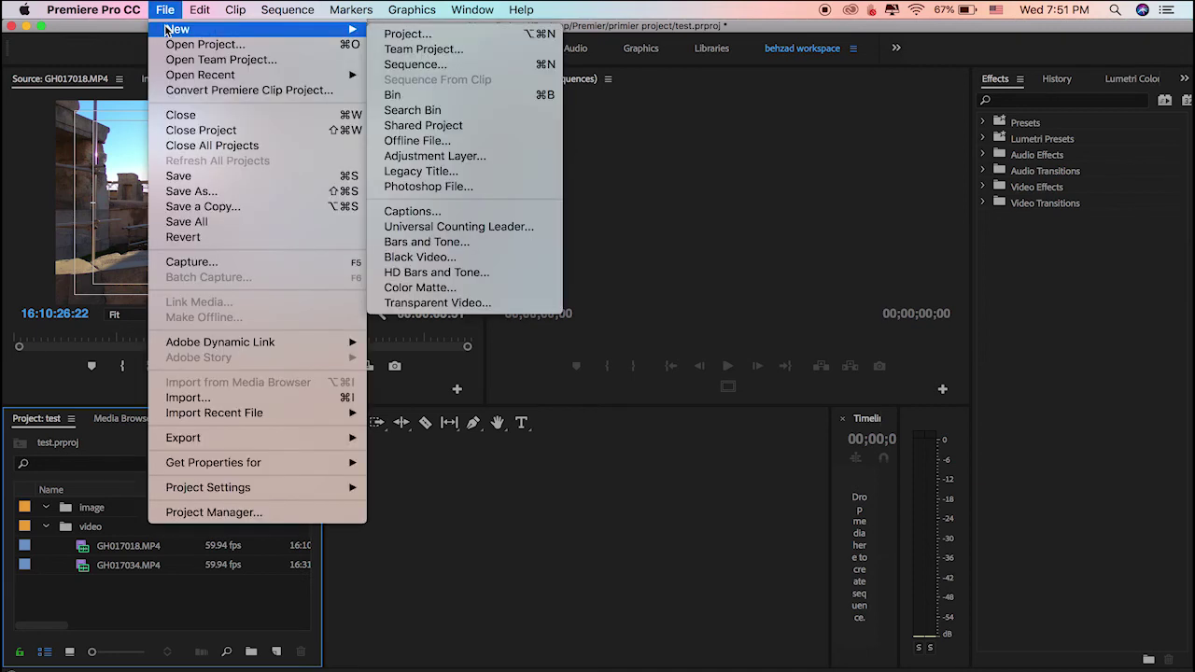
pyautogui.moveTo(326, 29)
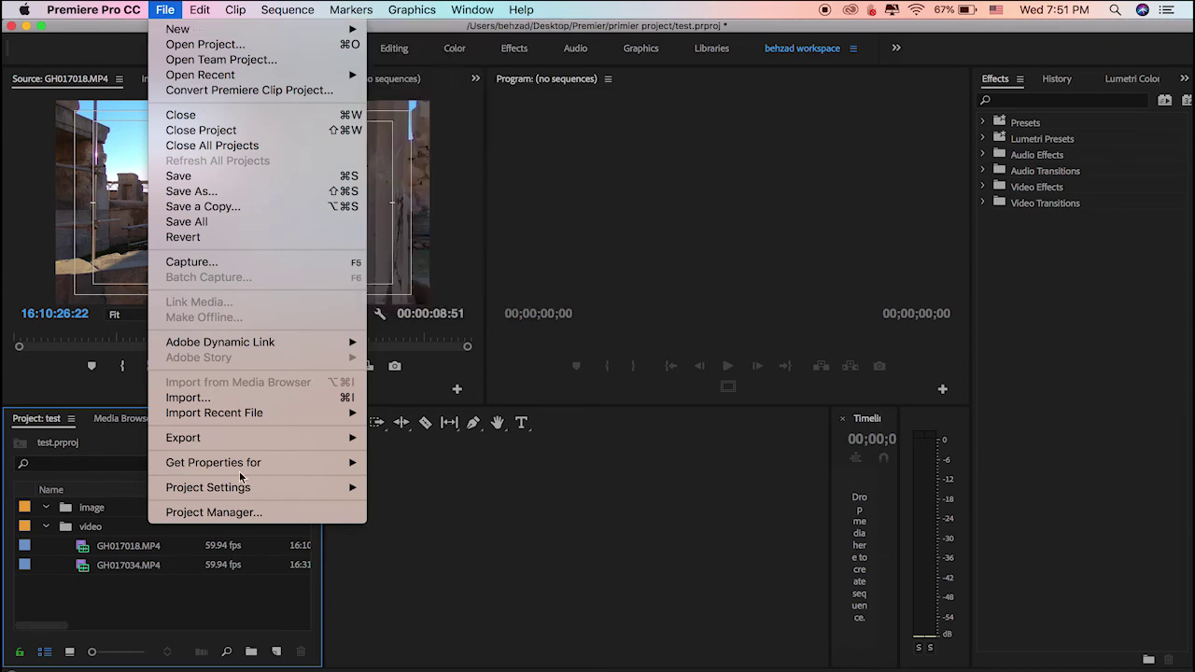
pyautogui.click(269, 608)
pyautogui.click(276, 651)
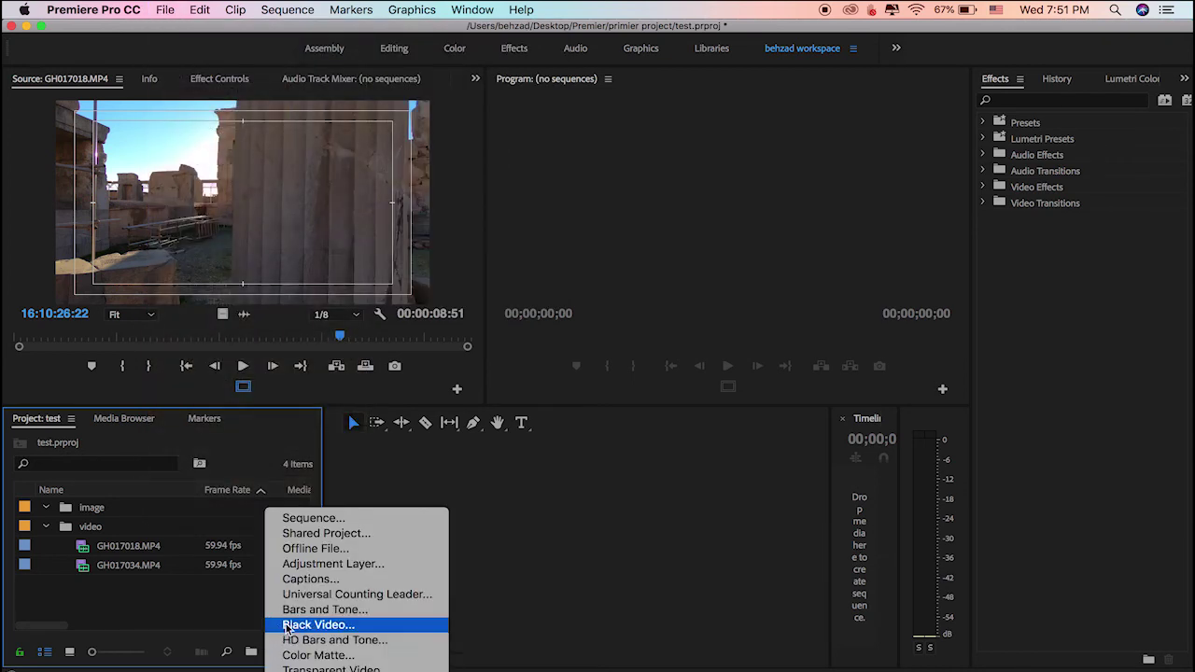
pyautogui.click(317, 520)
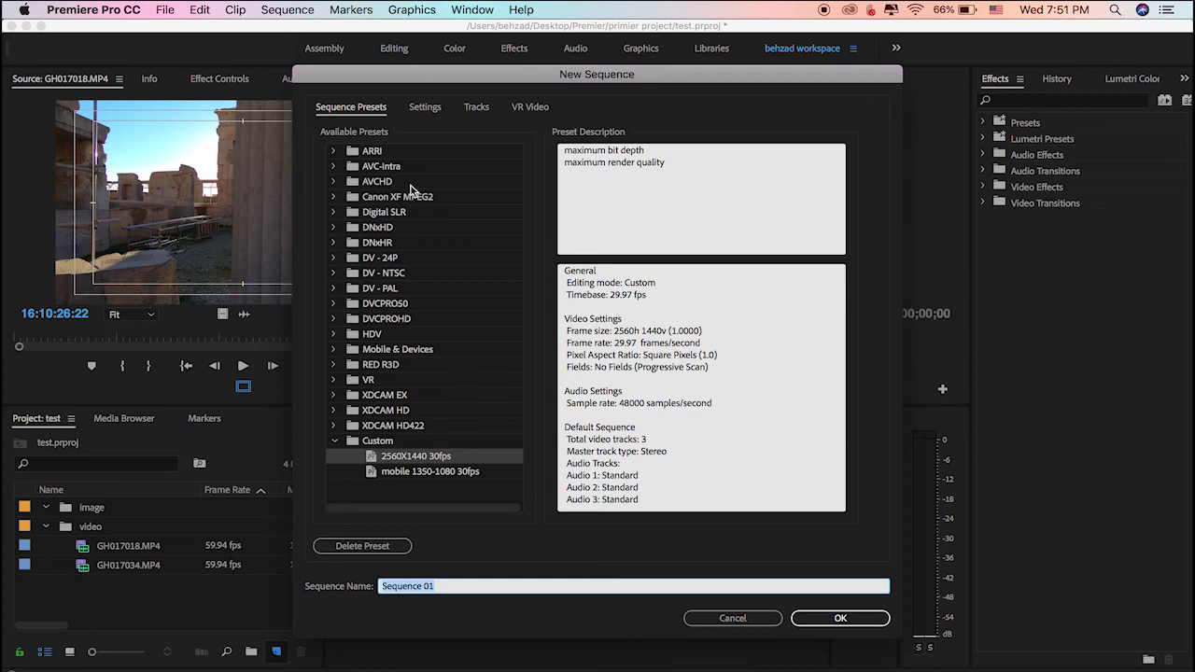
# Step: Select the Digital SLR > 1080p > DSLR 1080p25 preset and review its 25.00 fps, 1.0 pixel aspect settings
pyautogui.click(334, 216)
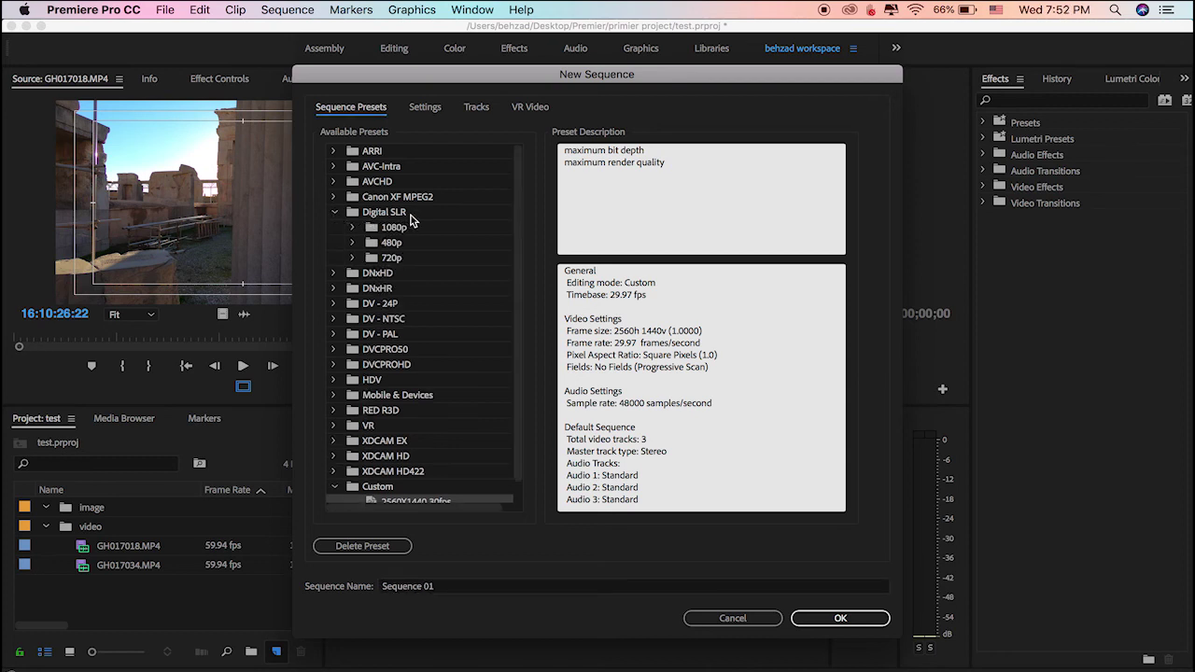
pyautogui.click(353, 228)
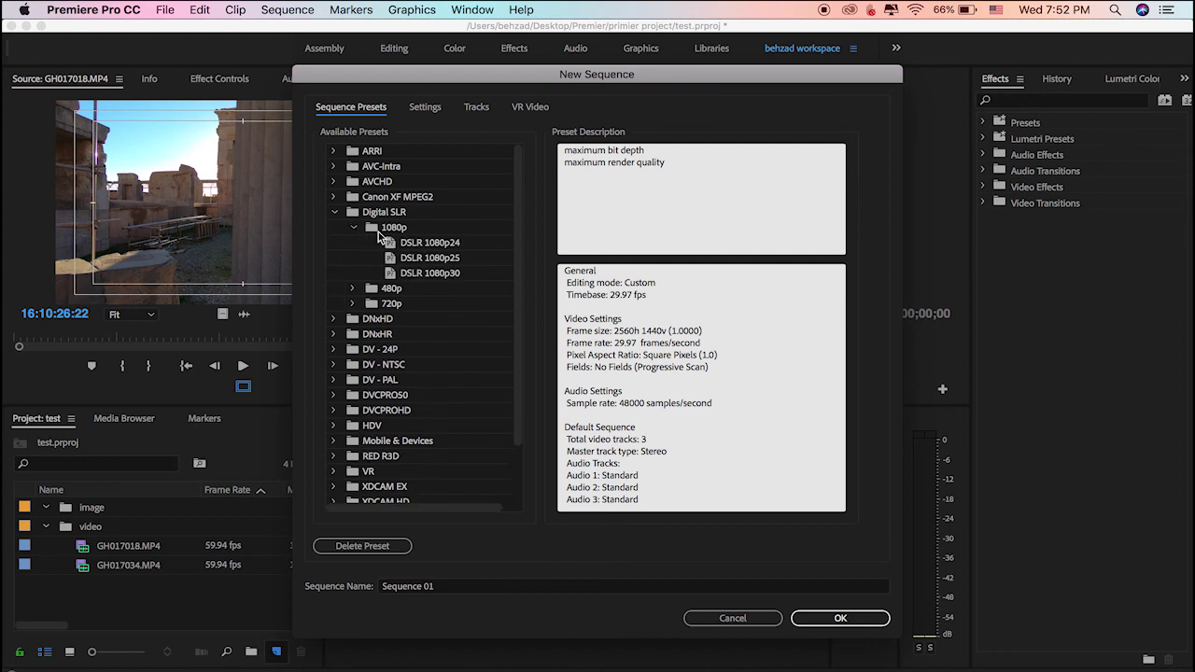
pyautogui.click(425, 258)
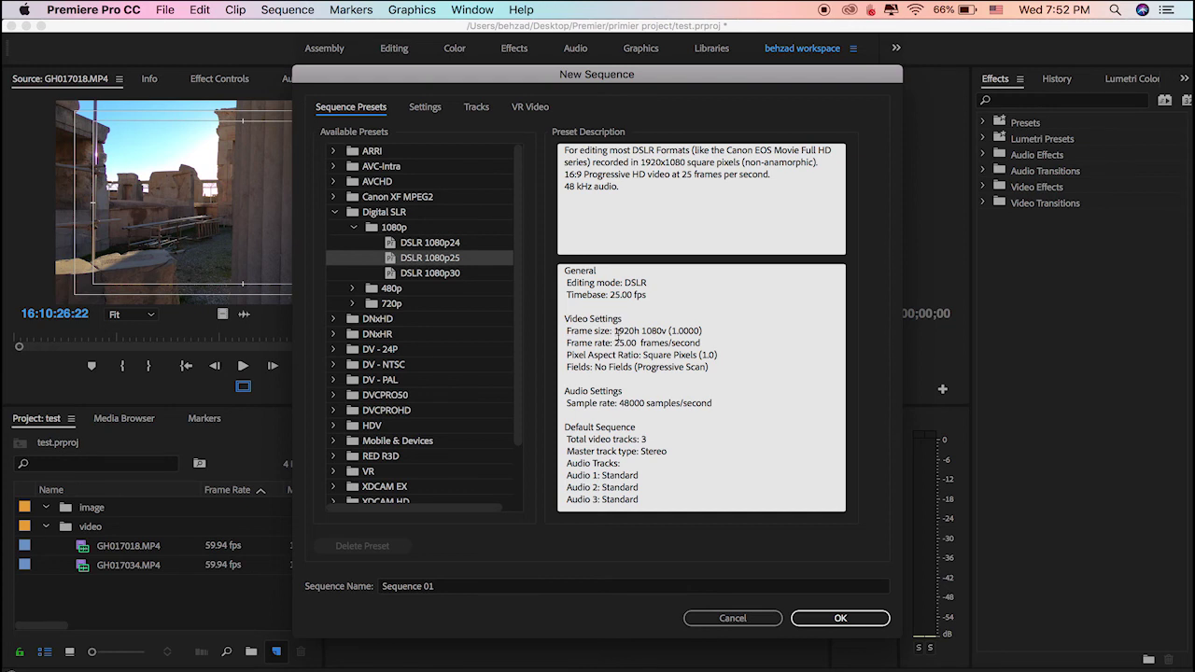
pyautogui.click(628, 334)
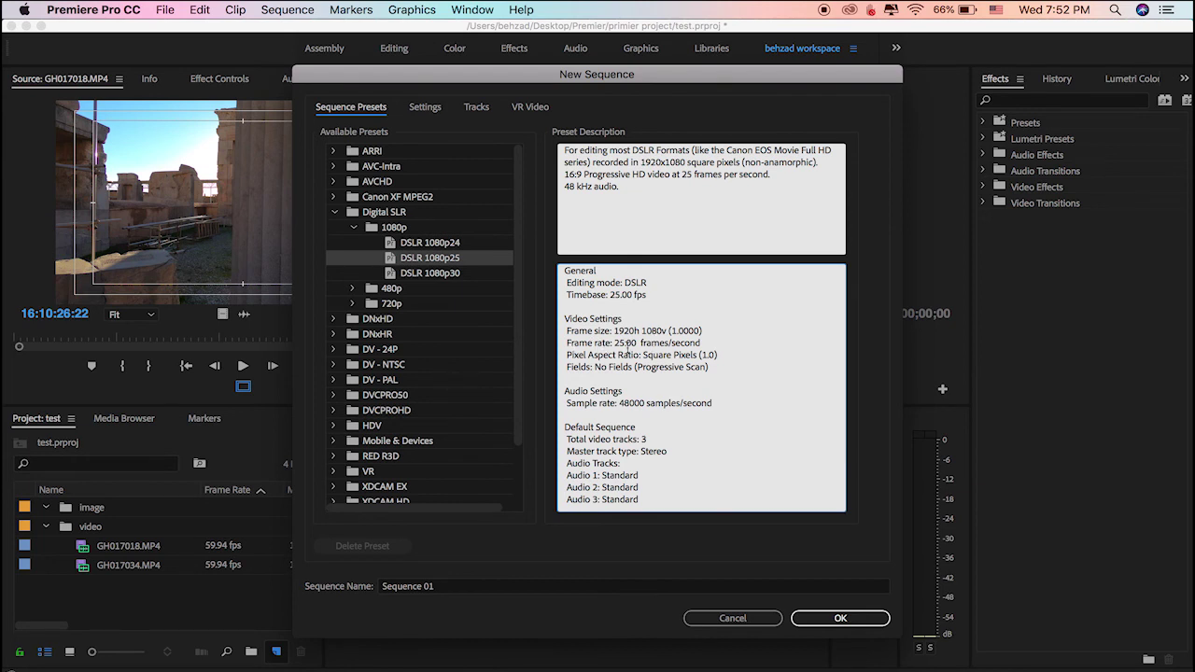
pyautogui.doubleClick(618, 346)
pyautogui.moveTo(615, 349); pyautogui.dragTo(686, 347)
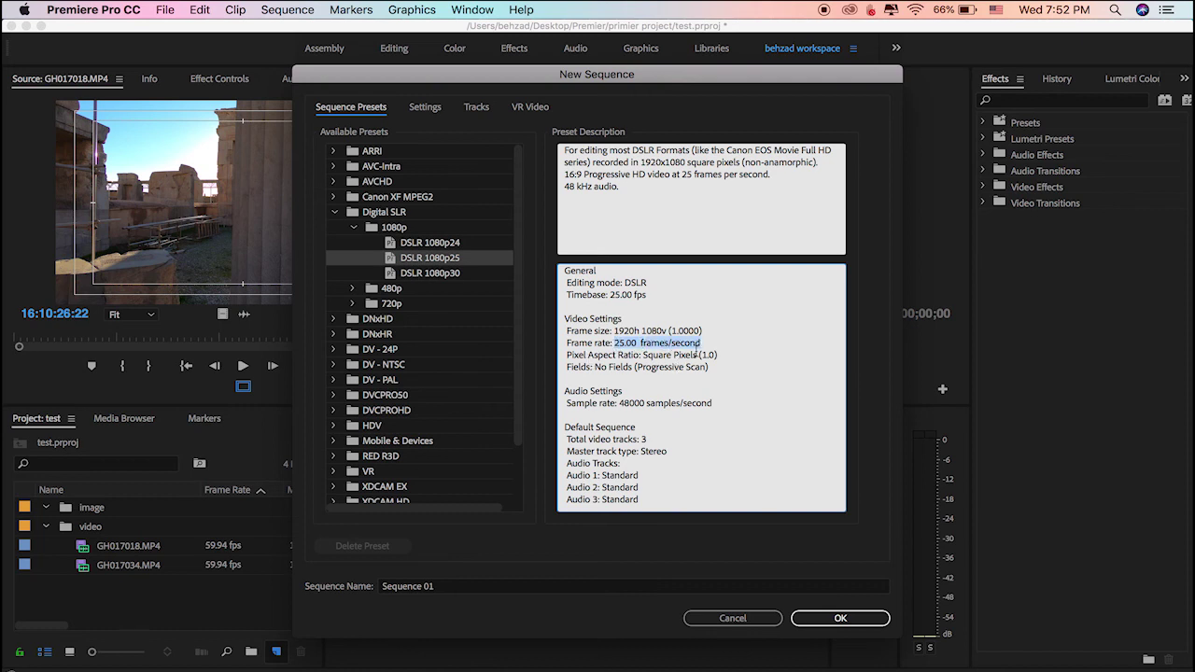
pyautogui.doubleClick(706, 356)
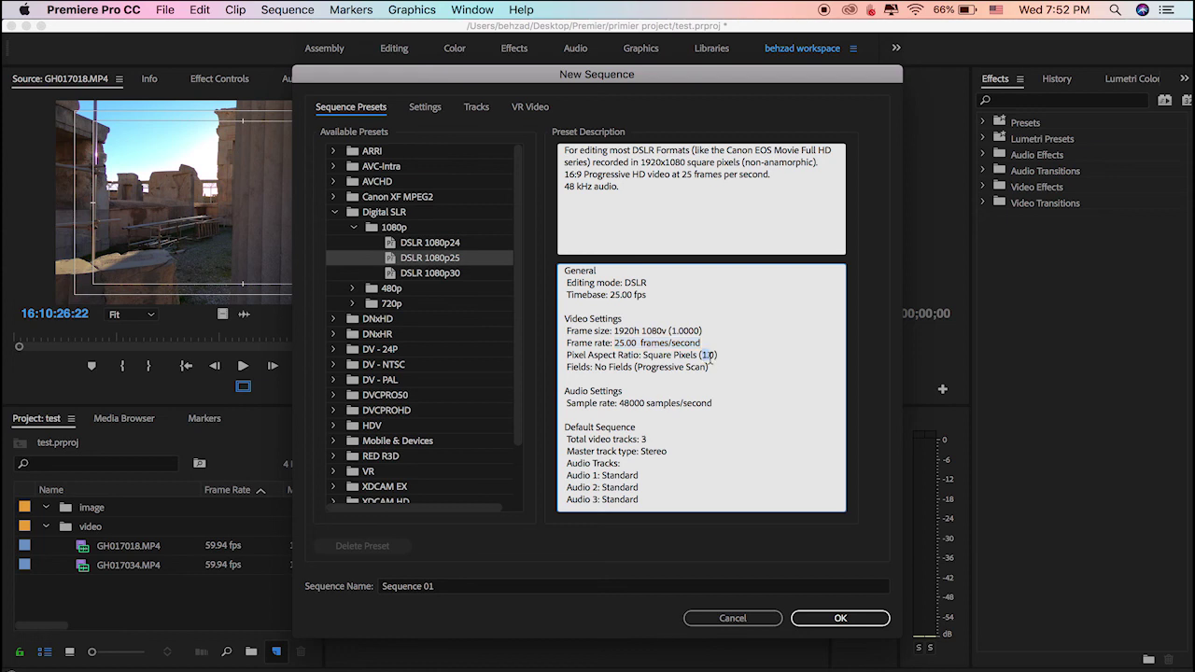
pyautogui.click(433, 246)
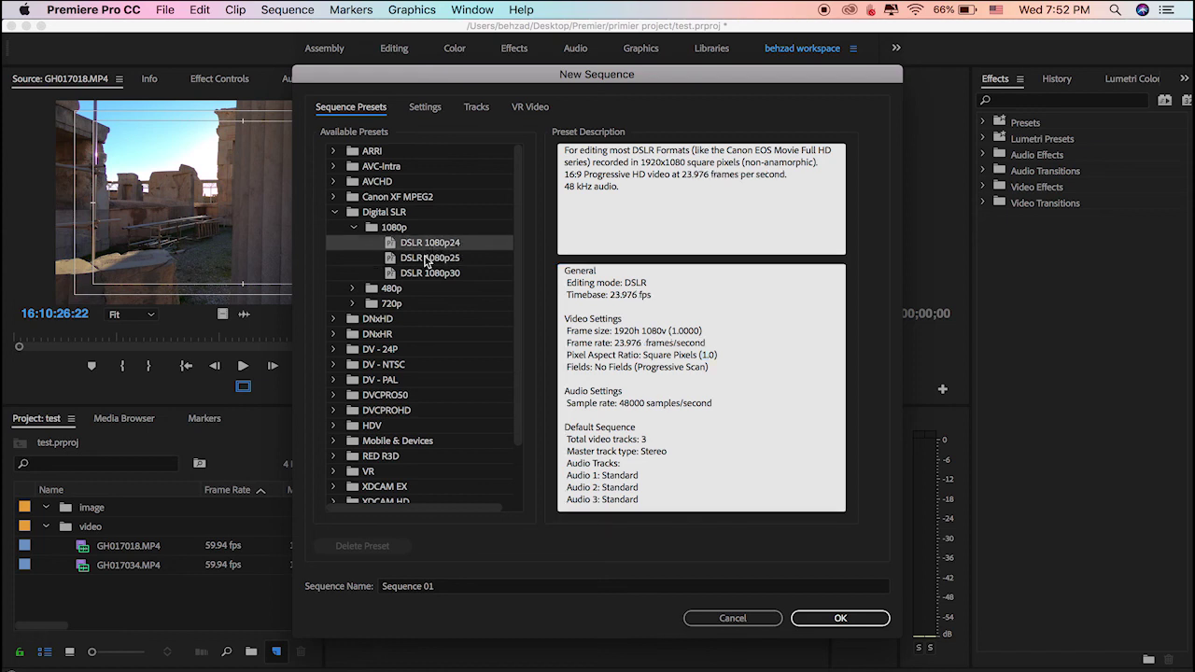
pyautogui.click(429, 259)
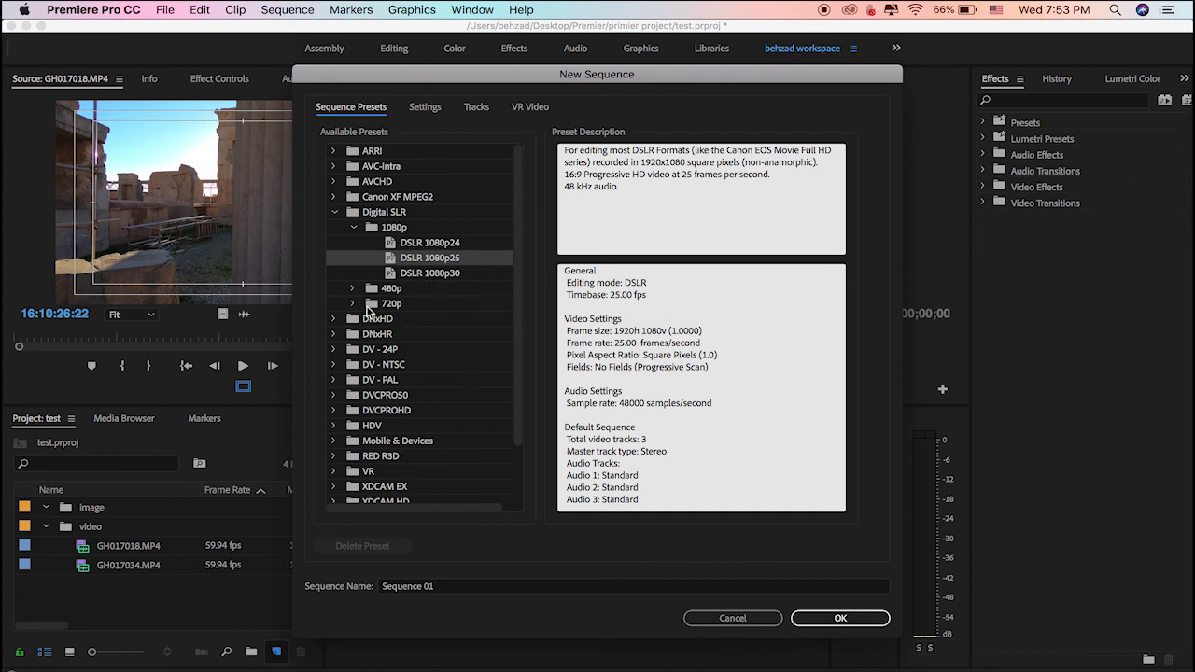
# Step: Compare the 720p DSLR presets (50, 60, 23.976) and settle on DSLR 720p24
pyautogui.click(353, 304)
pyautogui.click(419, 336)
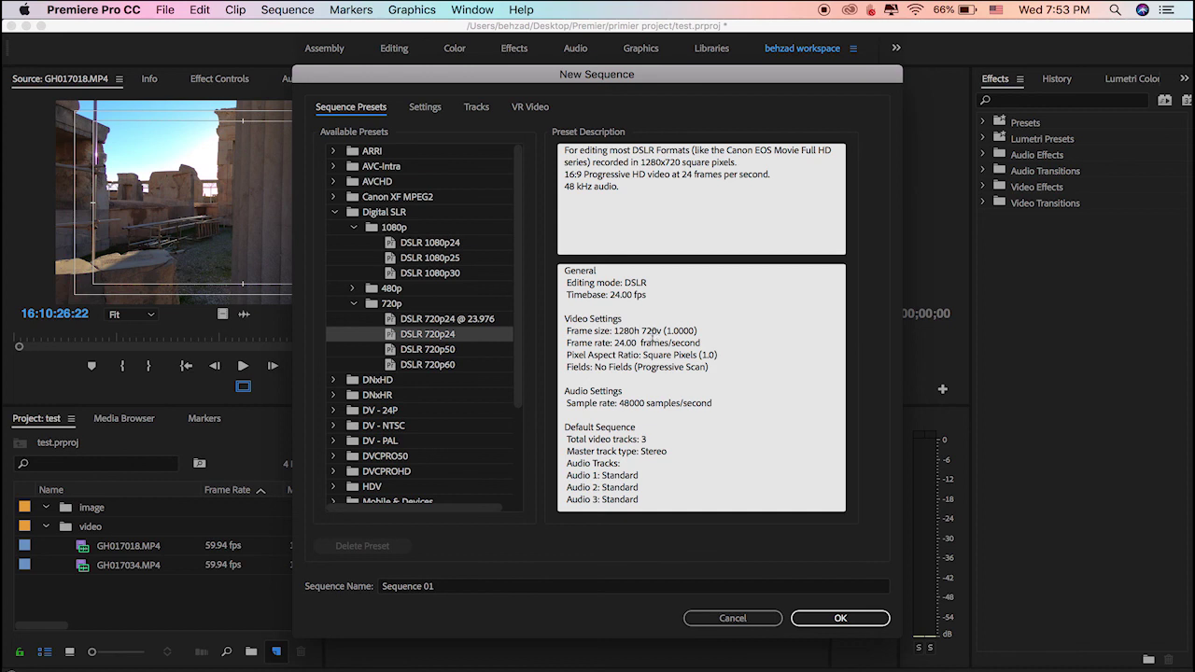
pyautogui.click(440, 350)
pyautogui.click(445, 366)
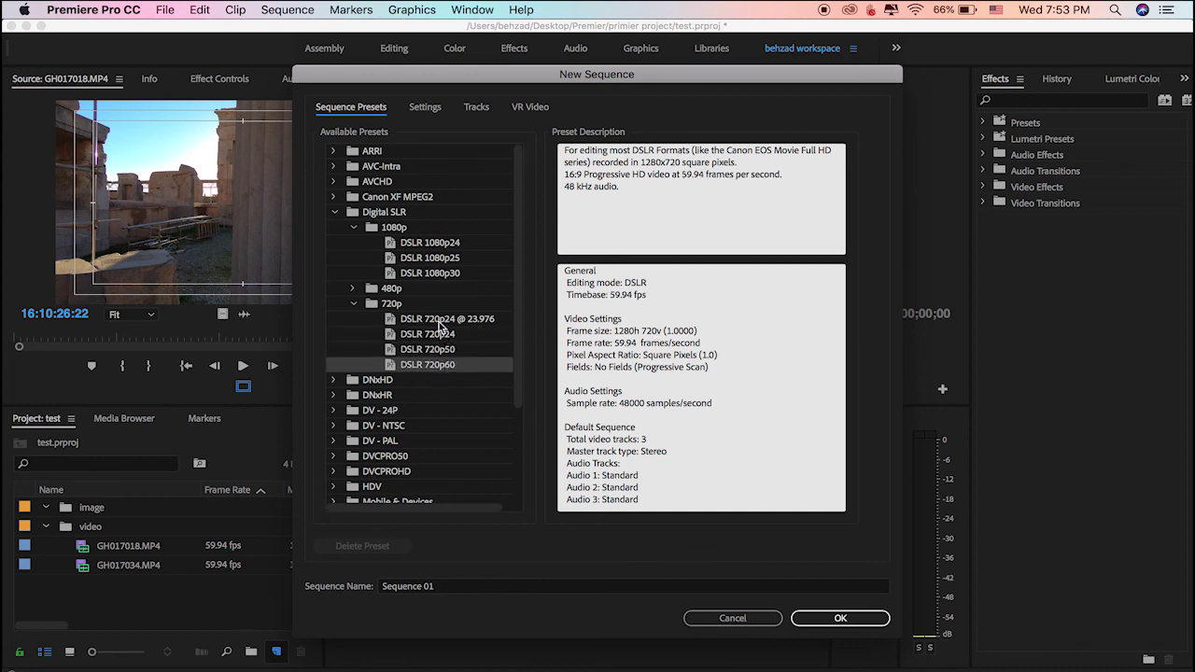
pyautogui.click(439, 322)
pyautogui.click(448, 368)
pyautogui.click(354, 303)
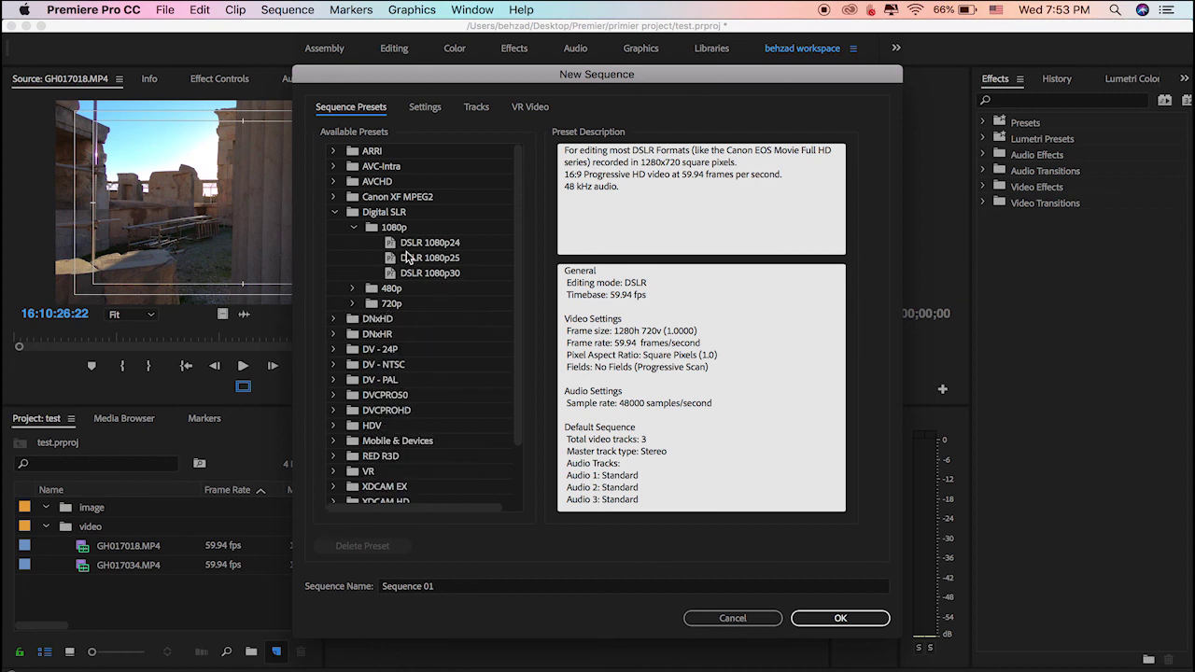
pyautogui.click(408, 258)
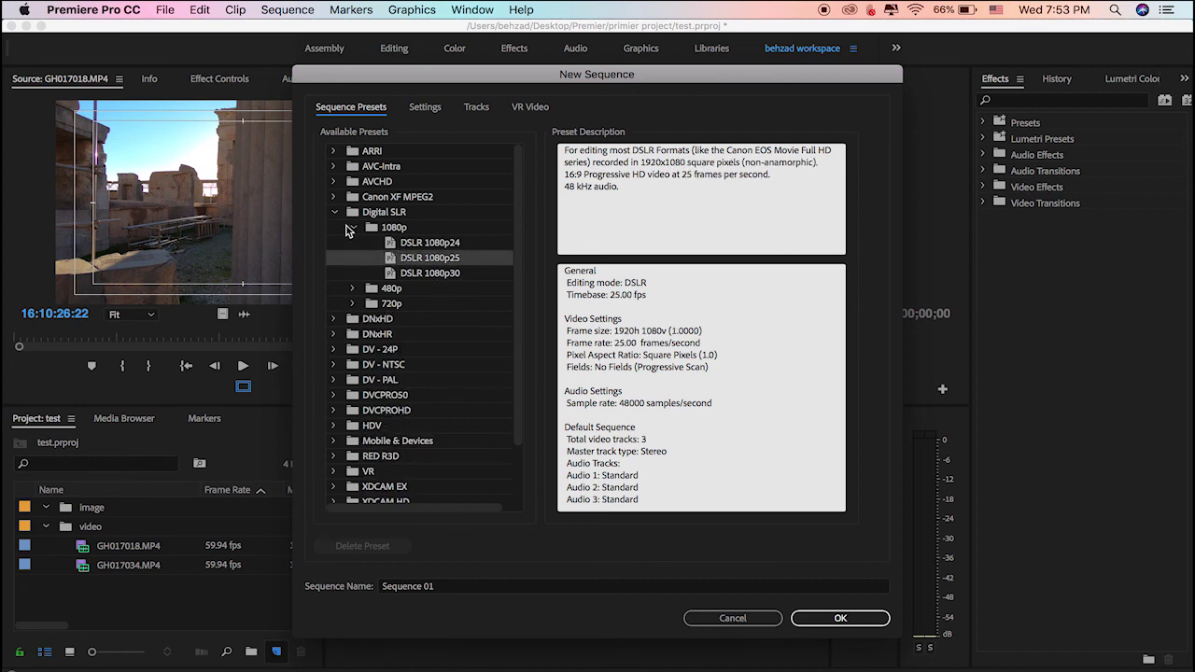
pyautogui.click(356, 227)
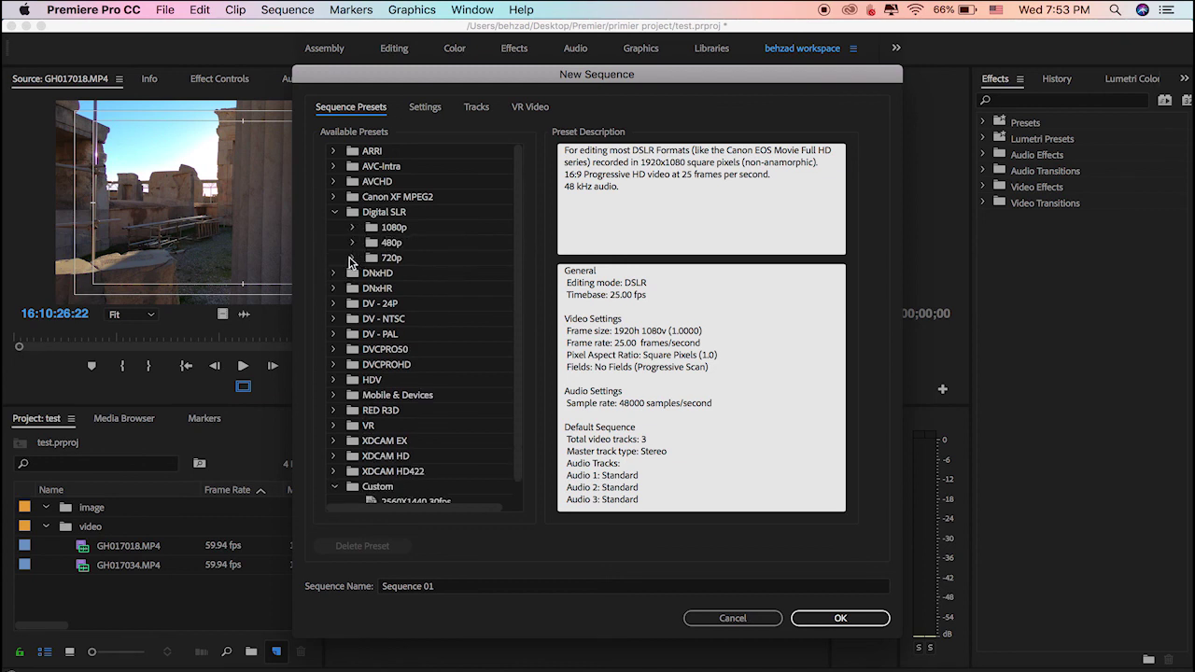
pyautogui.click(353, 259)
pyautogui.click(407, 292)
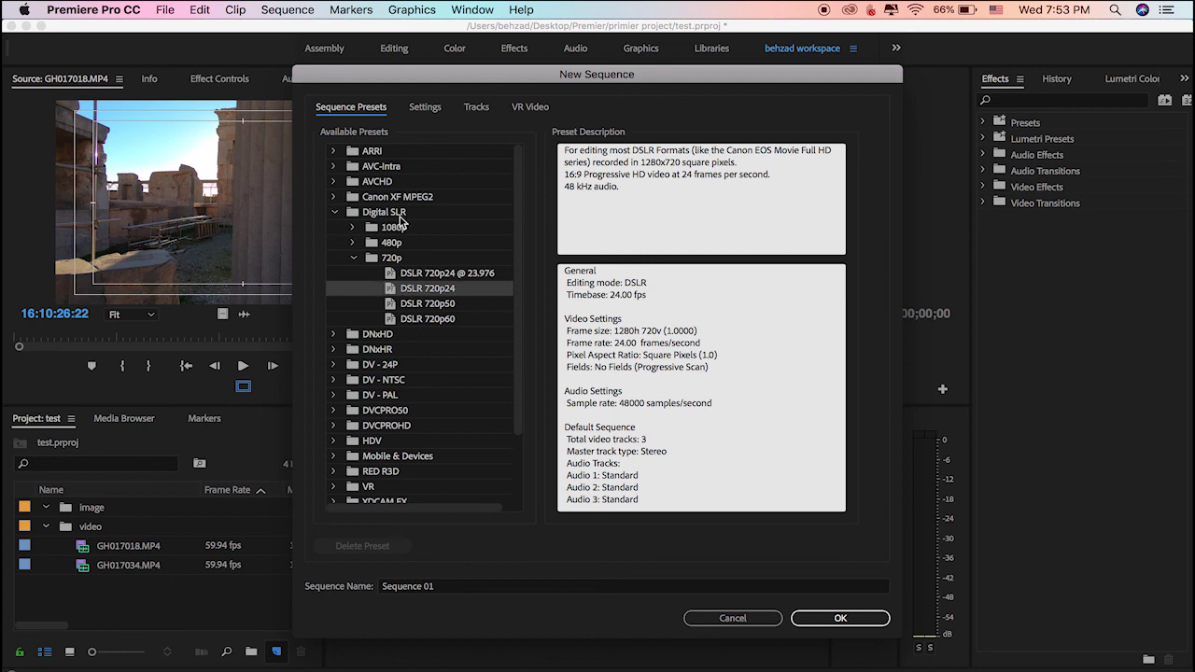
# Step: Collapse the Custom preset group and review the 1280x720, 24.00 fps, square-pixel description
pyautogui.scroll(-3, 422, 390)
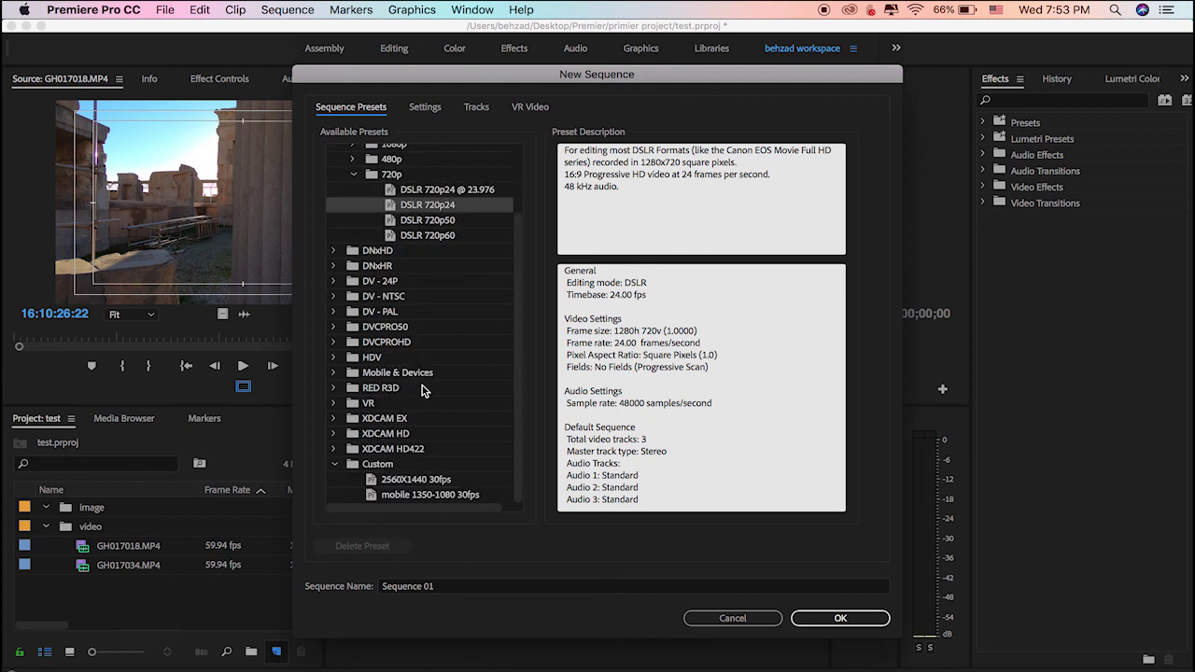
pyautogui.click(334, 467)
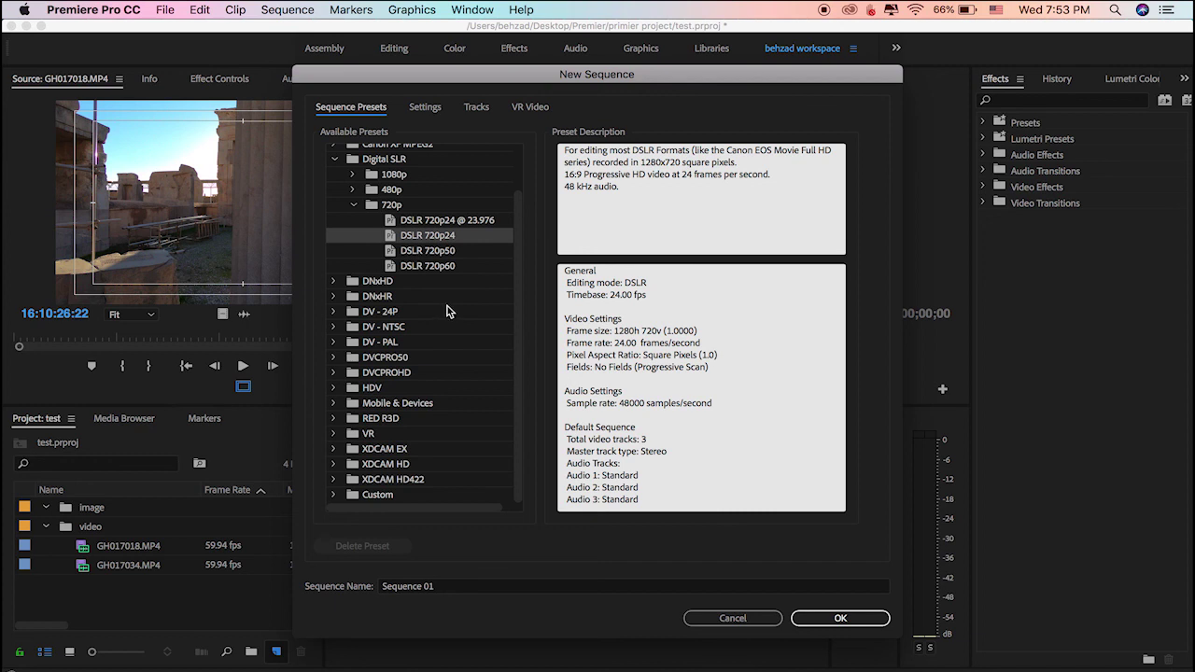
pyautogui.scroll(3, 388, 280)
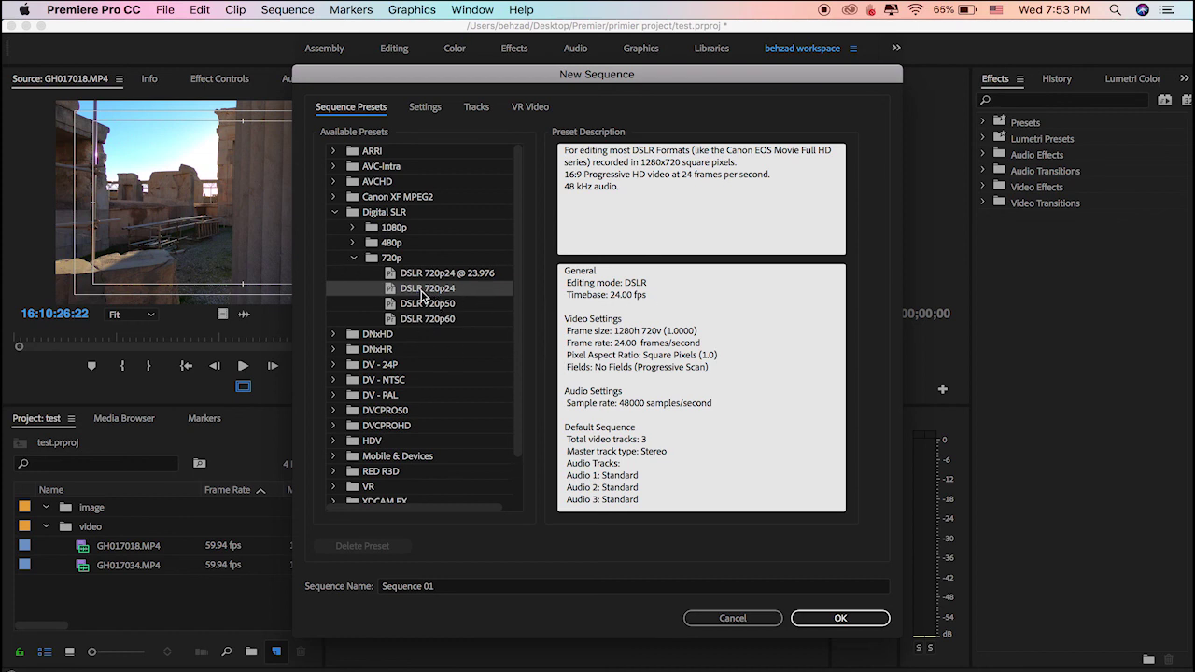
pyautogui.moveTo(614, 334); pyautogui.dragTo(709, 338)
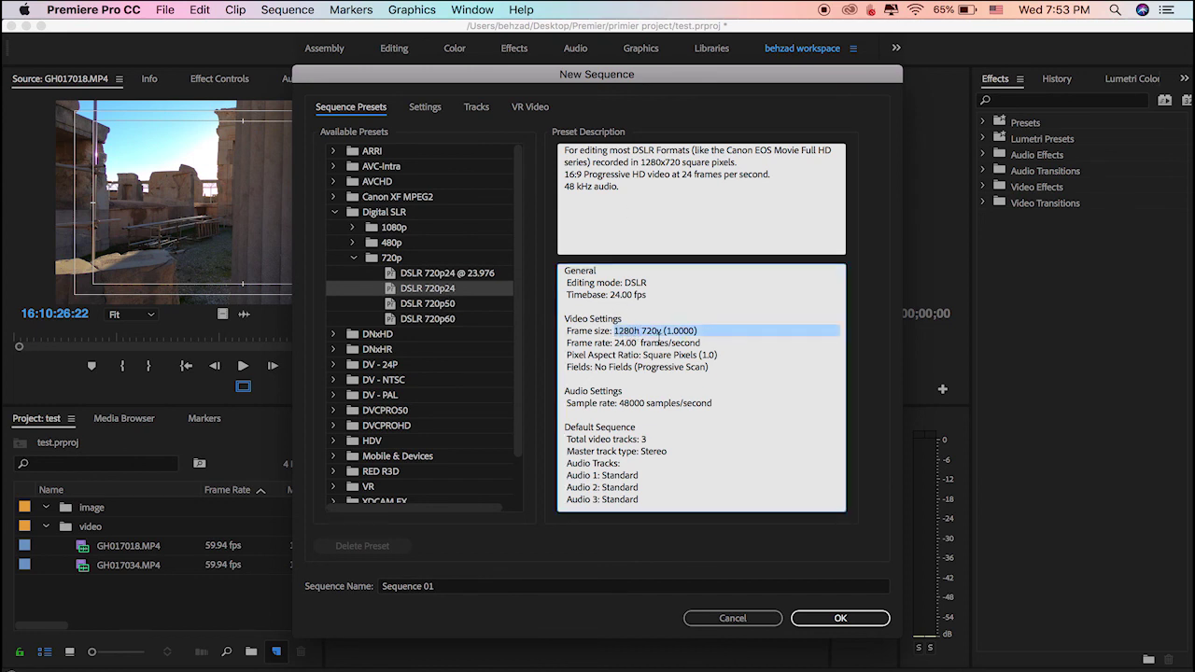
pyautogui.moveTo(616, 342); pyautogui.dragTo(639, 343)
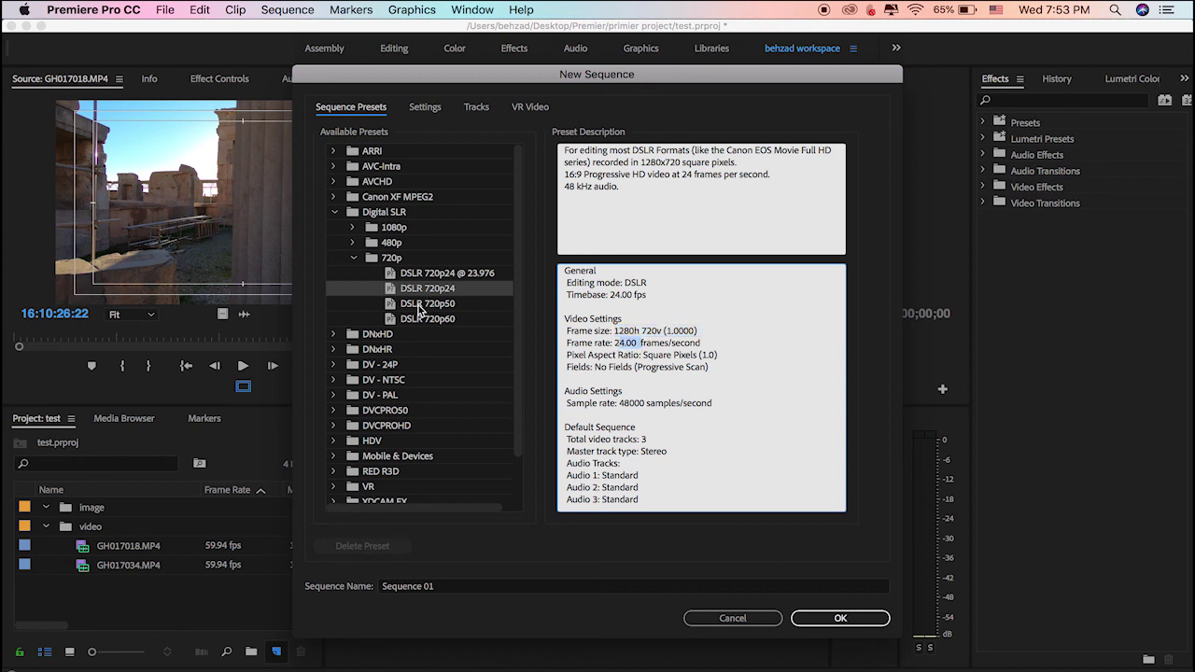
pyautogui.moveTo(718, 355); pyautogui.dragTo(698, 355)
# Step: Set the sequence timebase to 25.00 frames/second, keeping the 48000 Hz audio sample rate
pyautogui.click(424, 108)
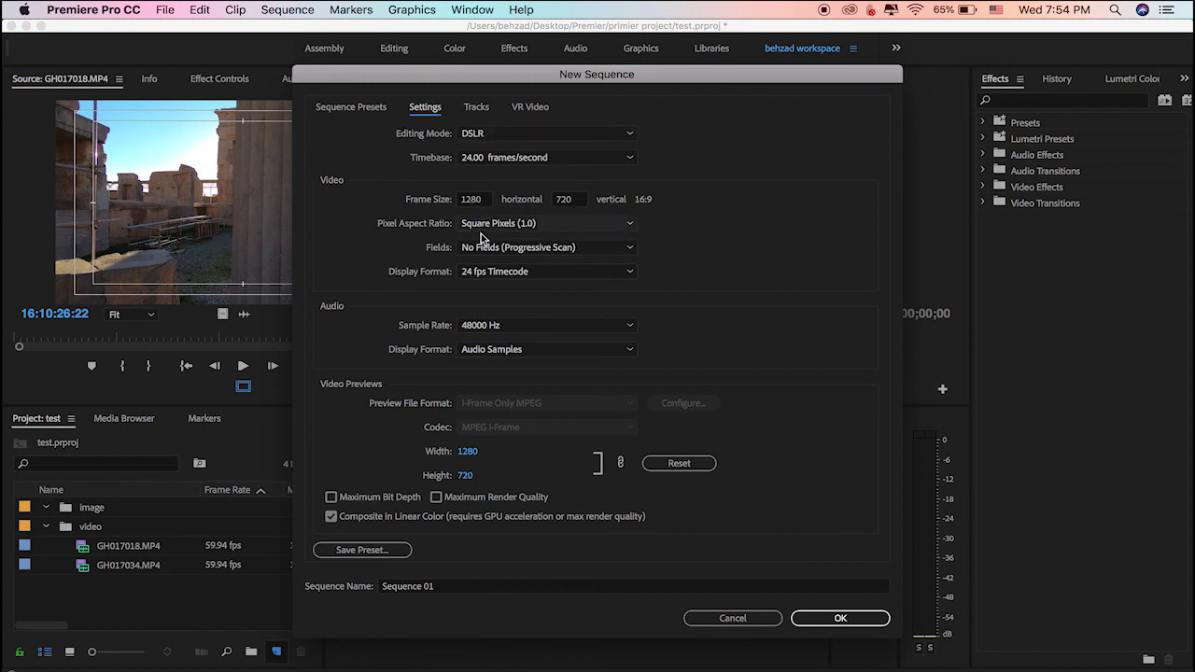
pyautogui.click(478, 158)
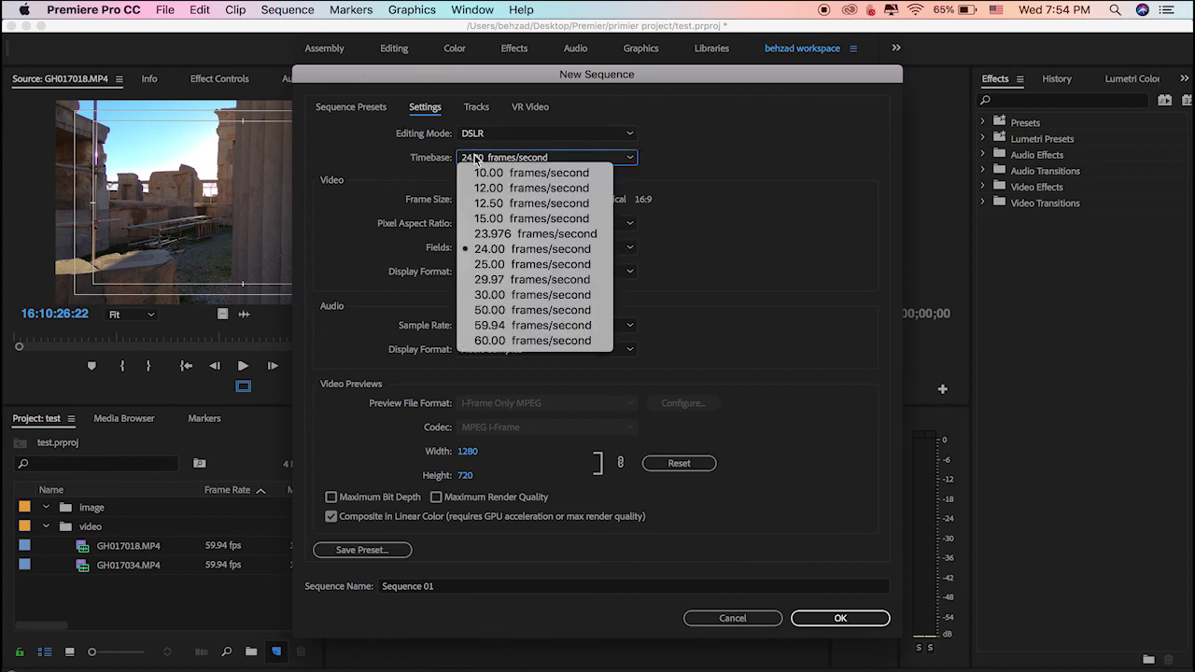
pyautogui.click(522, 266)
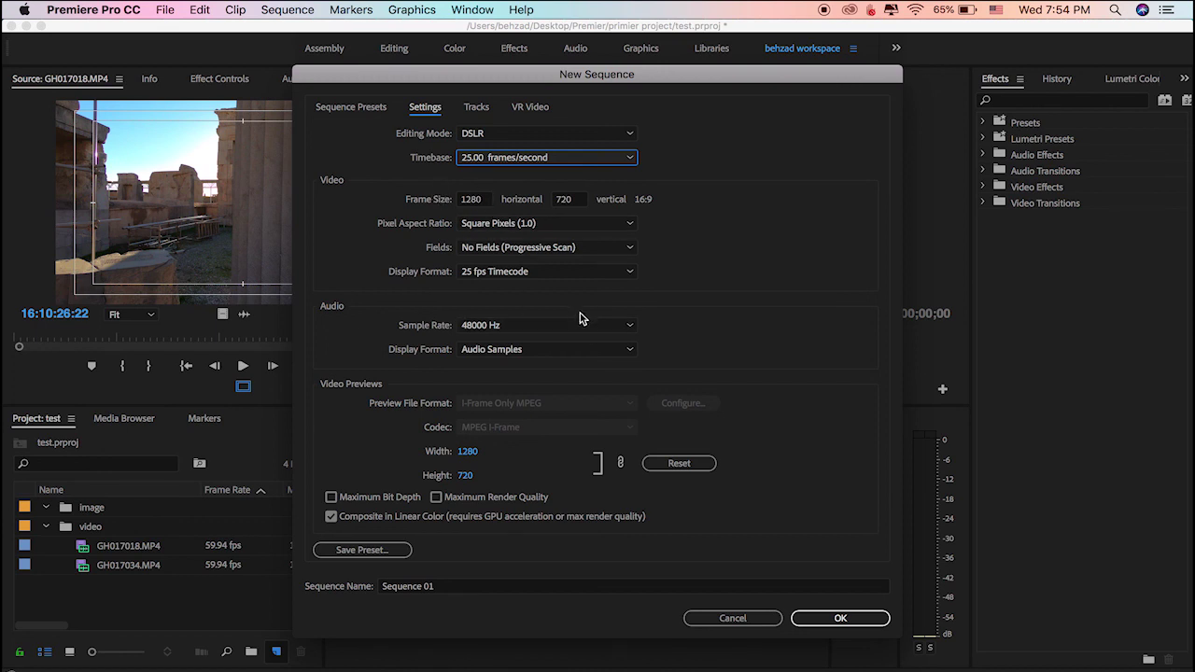
pyautogui.click(519, 330)
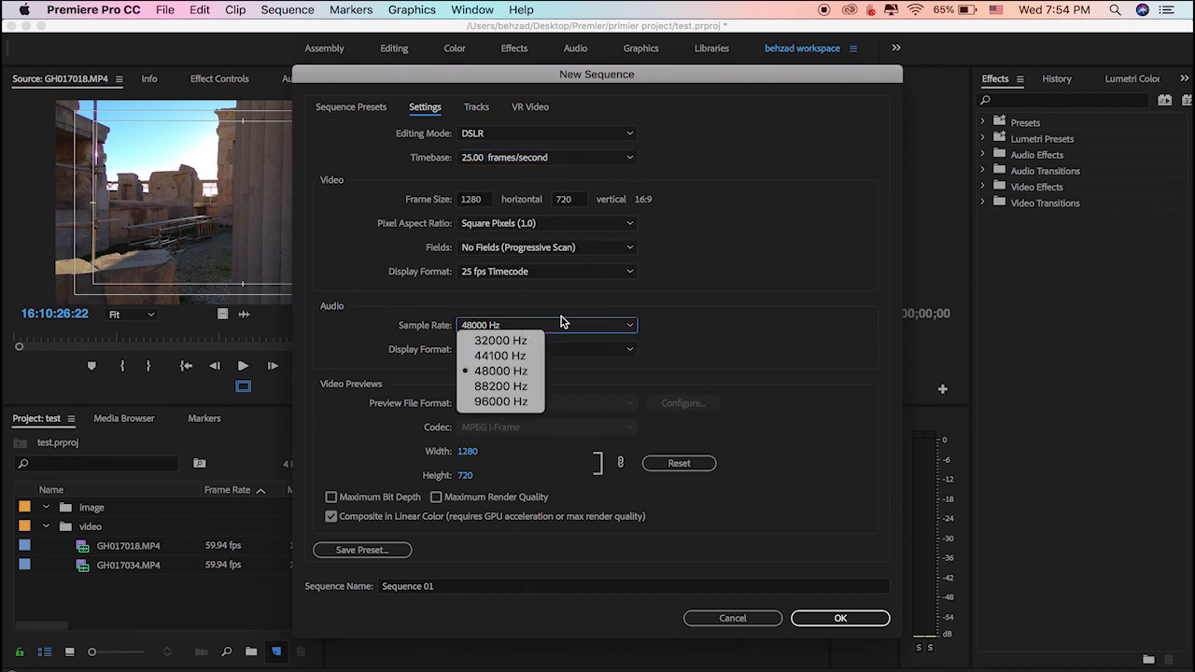
pyautogui.click(573, 318)
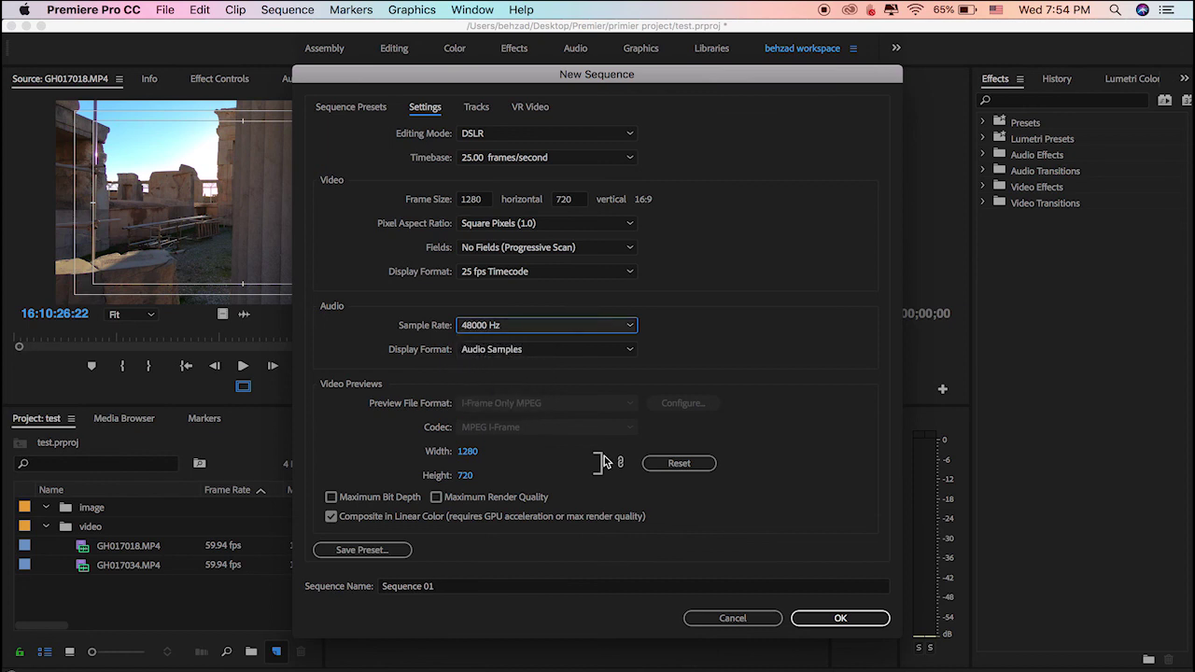
# Step: Enable Maximum Bit Depth and Maximum Render Quality, dismissing both performance warnings
pyautogui.click(331, 497)
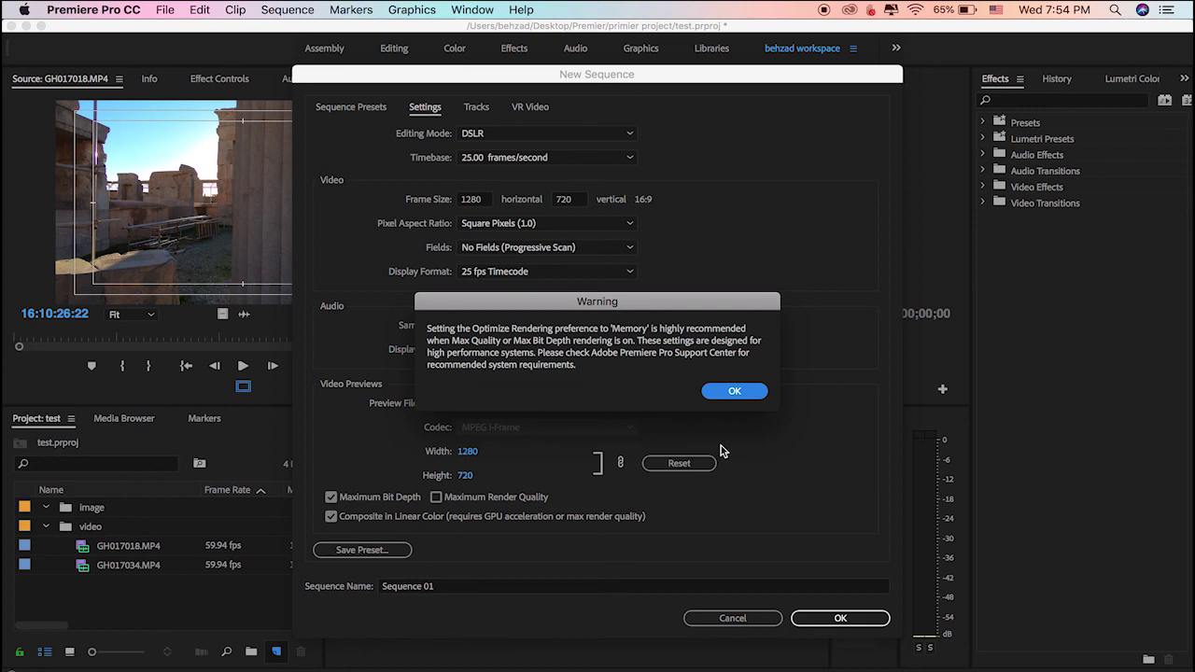
pyautogui.click(731, 393)
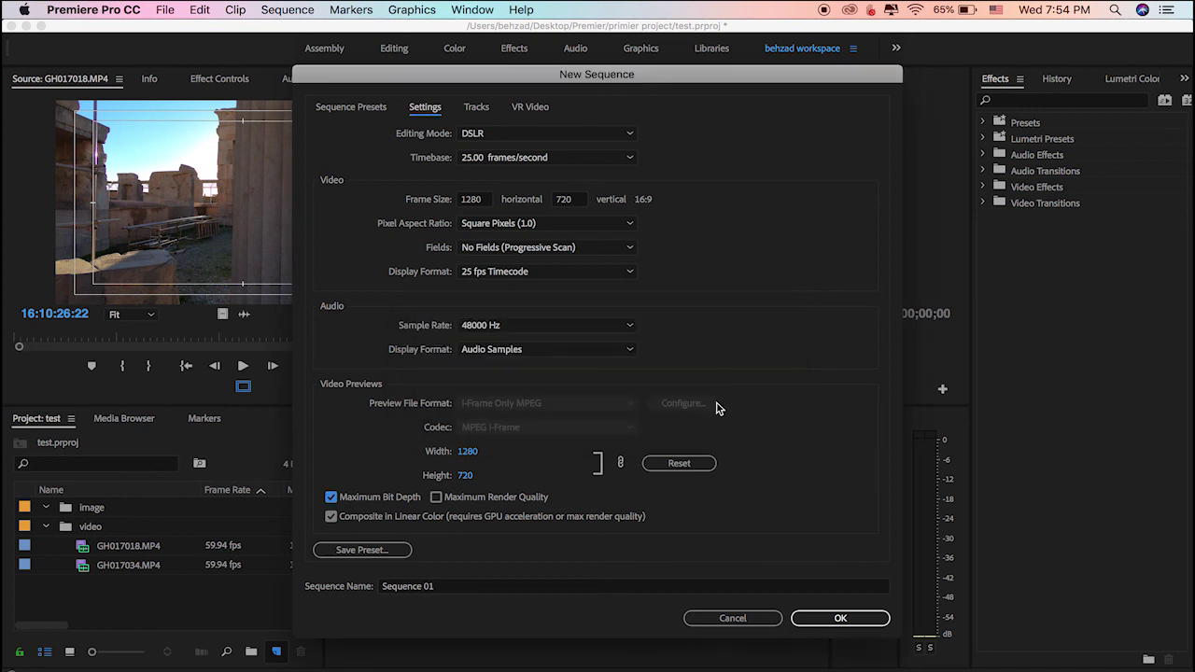
pyautogui.click(436, 498)
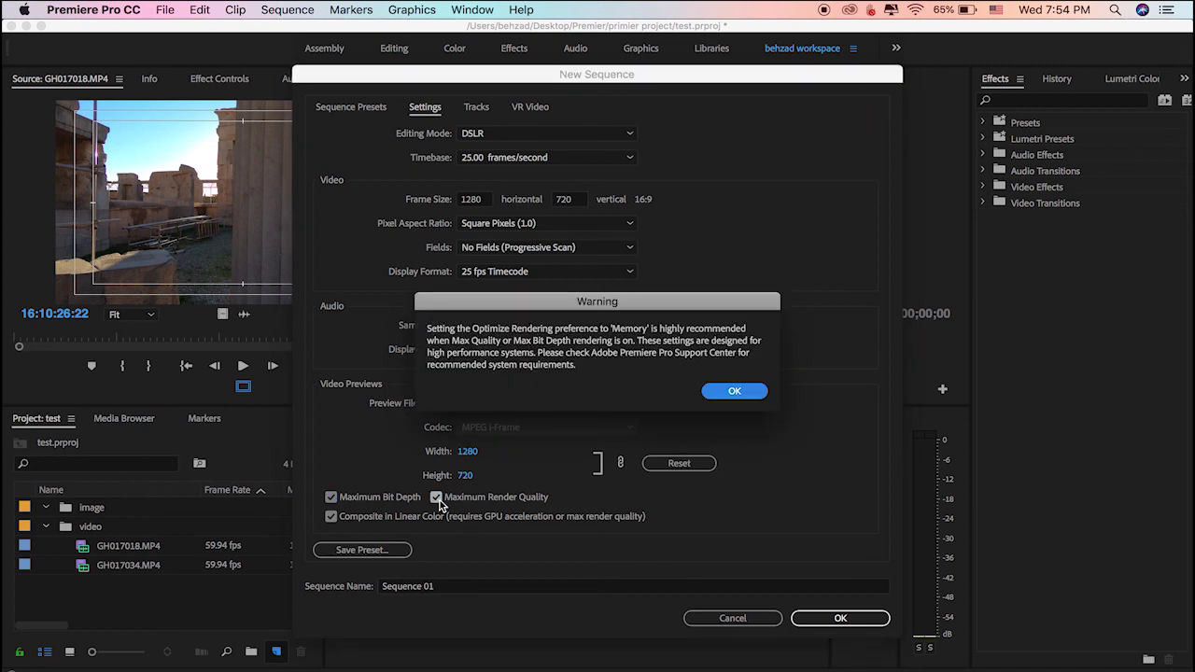
pyautogui.click(737, 396)
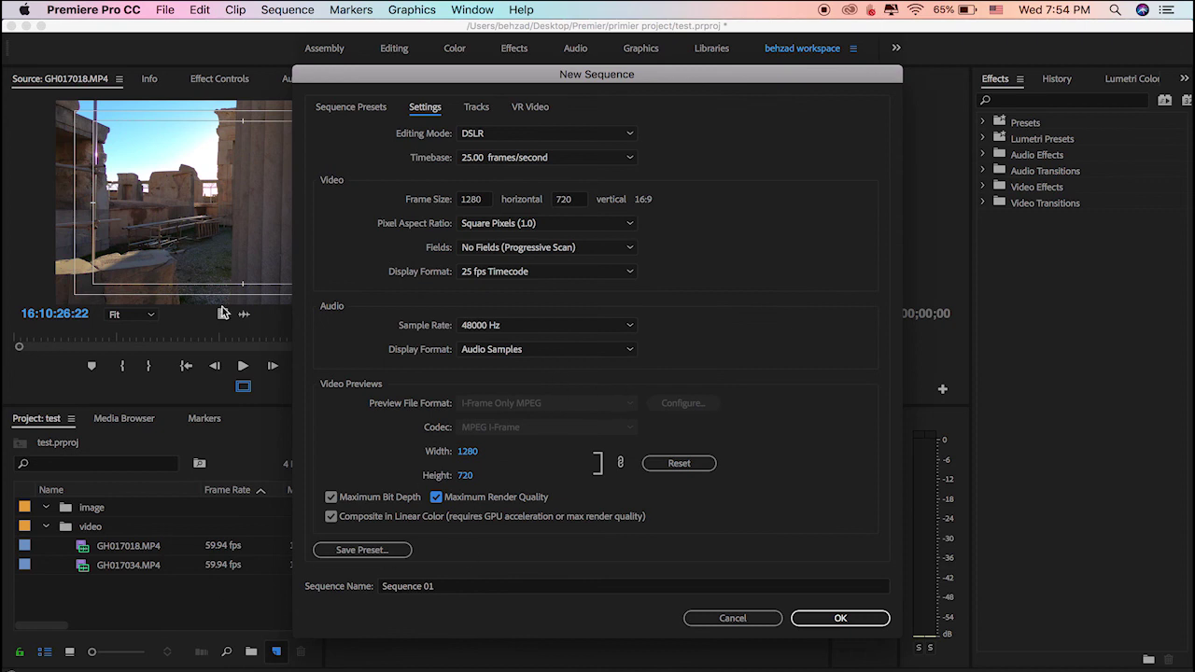
pyautogui.moveTo(448, 588); pyautogui.dragTo(382, 588)
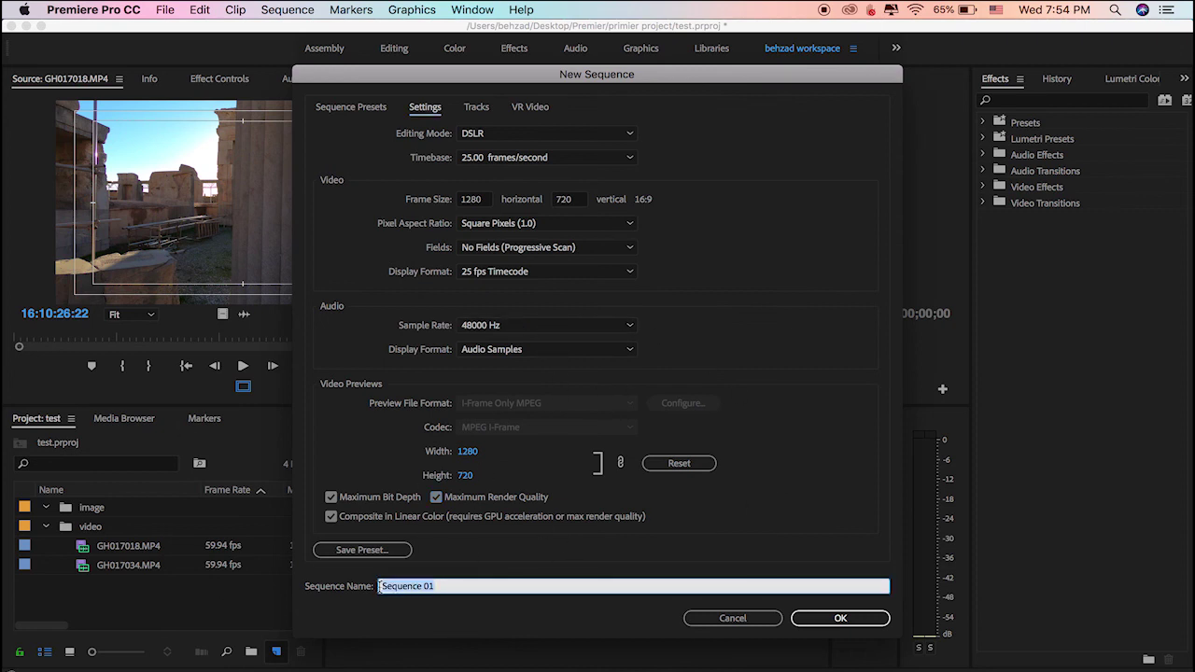
# Step: Create Sequence 01 and open it in a widened Timeline panel
pyautogui.click(823, 624)
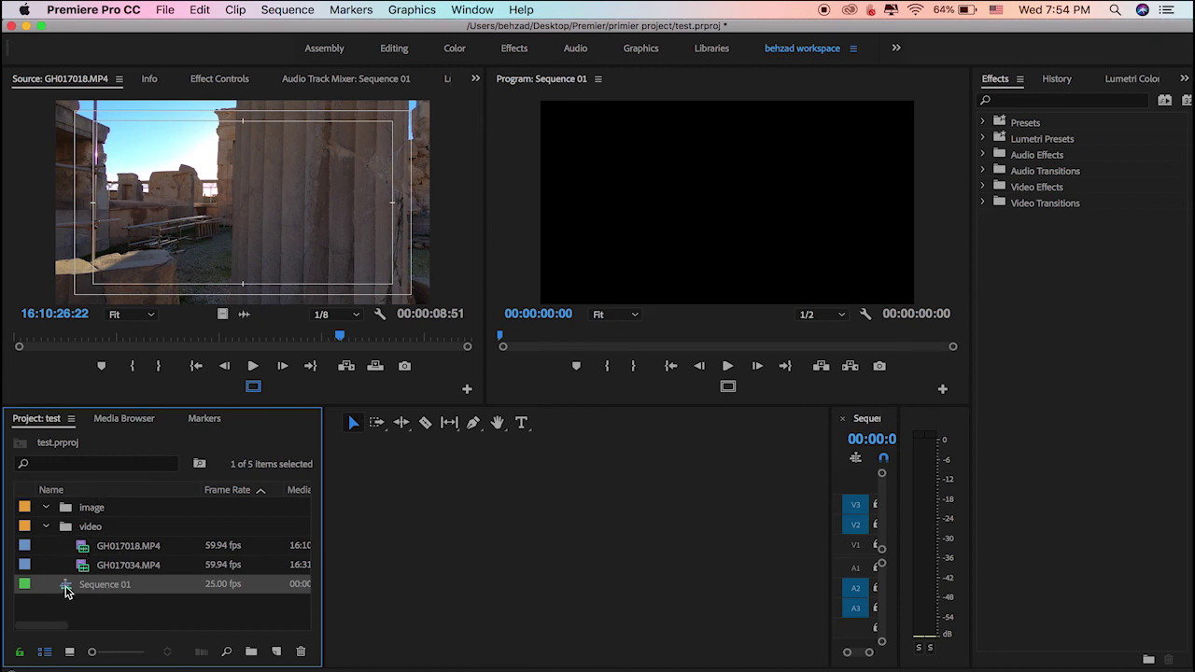
pyautogui.doubleClick(68, 591)
pyautogui.doubleClick(67, 591)
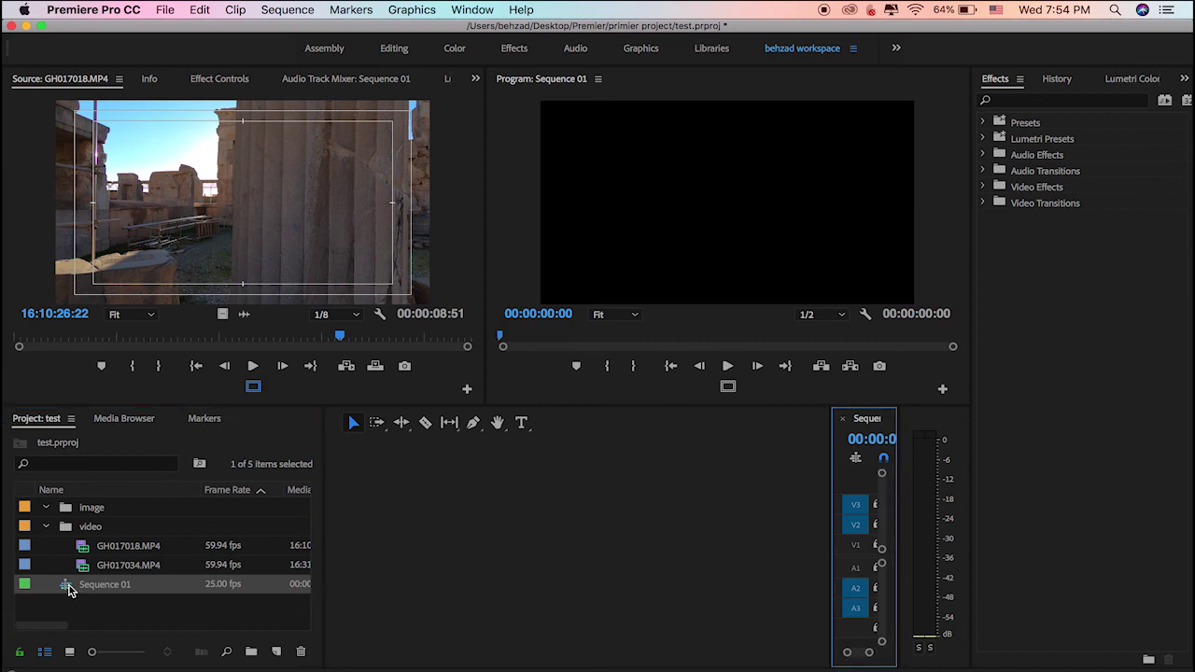
pyautogui.moveTo(830, 495); pyautogui.dragTo(362, 507)
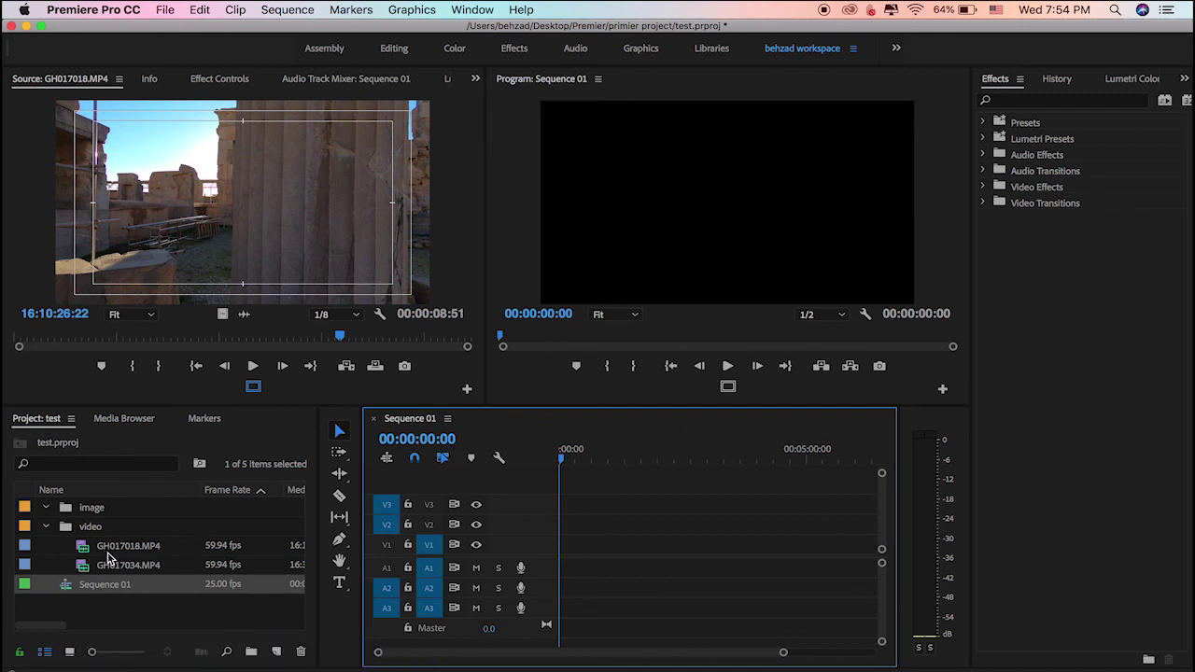
# Step: Place GH017018.MP4 at the start of V1, keeping the existing sequence settings
pyautogui.moveTo(90, 552); pyautogui.dragTo(565, 549)
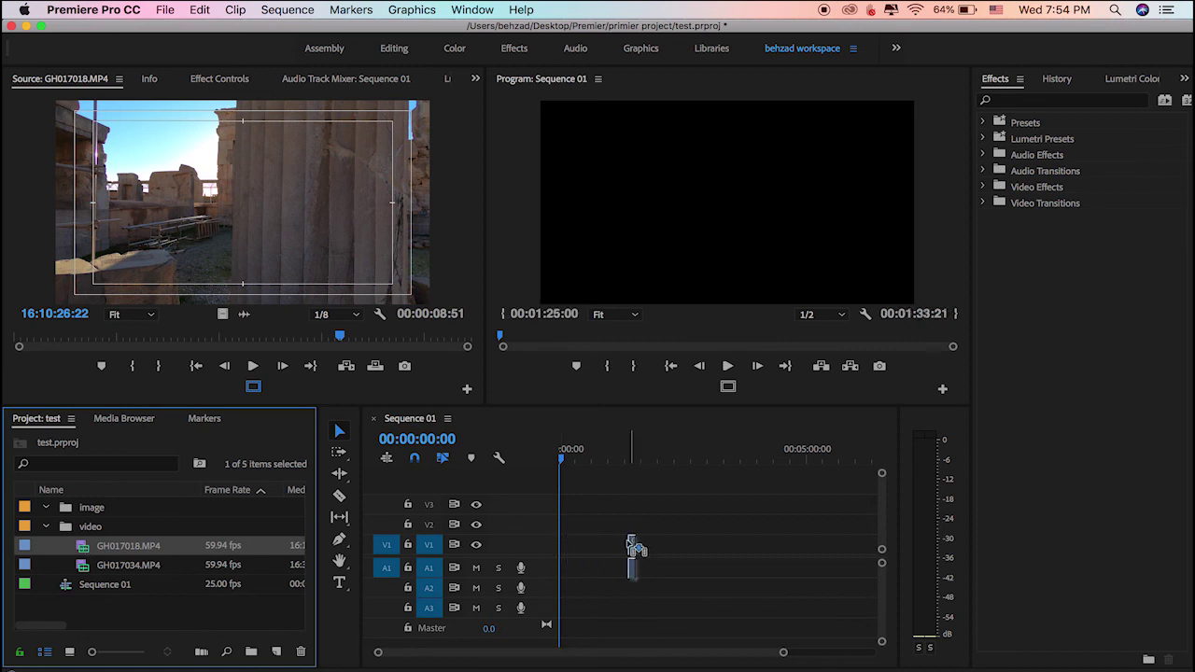
pyautogui.click(723, 393)
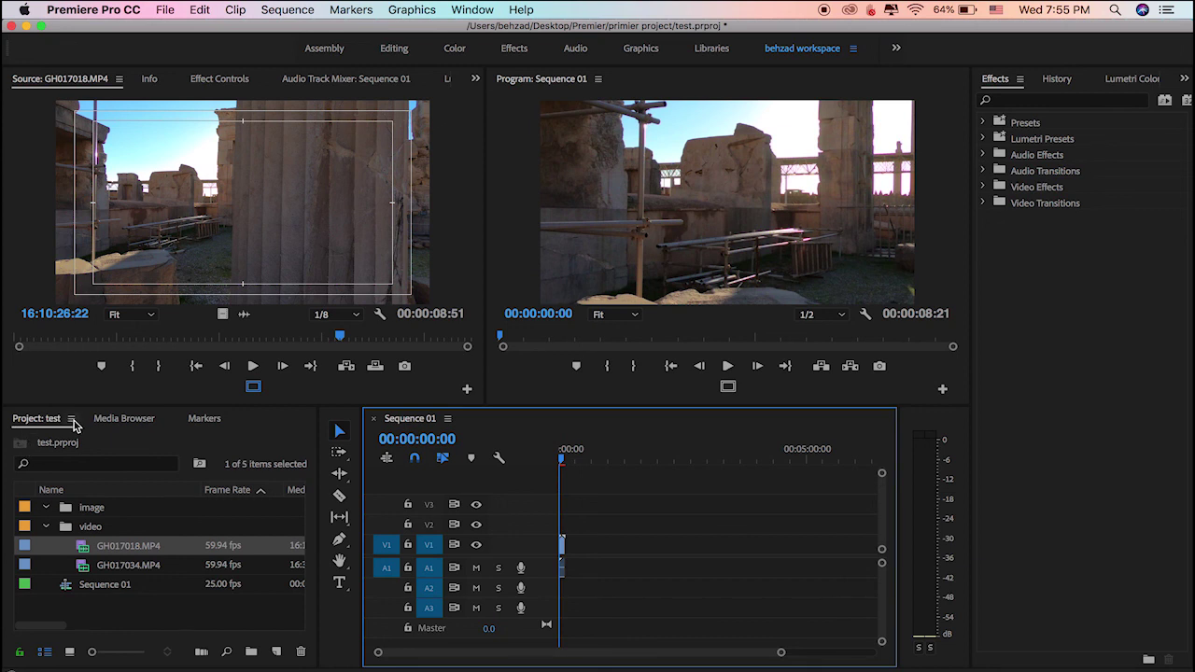
pyautogui.click(91, 586)
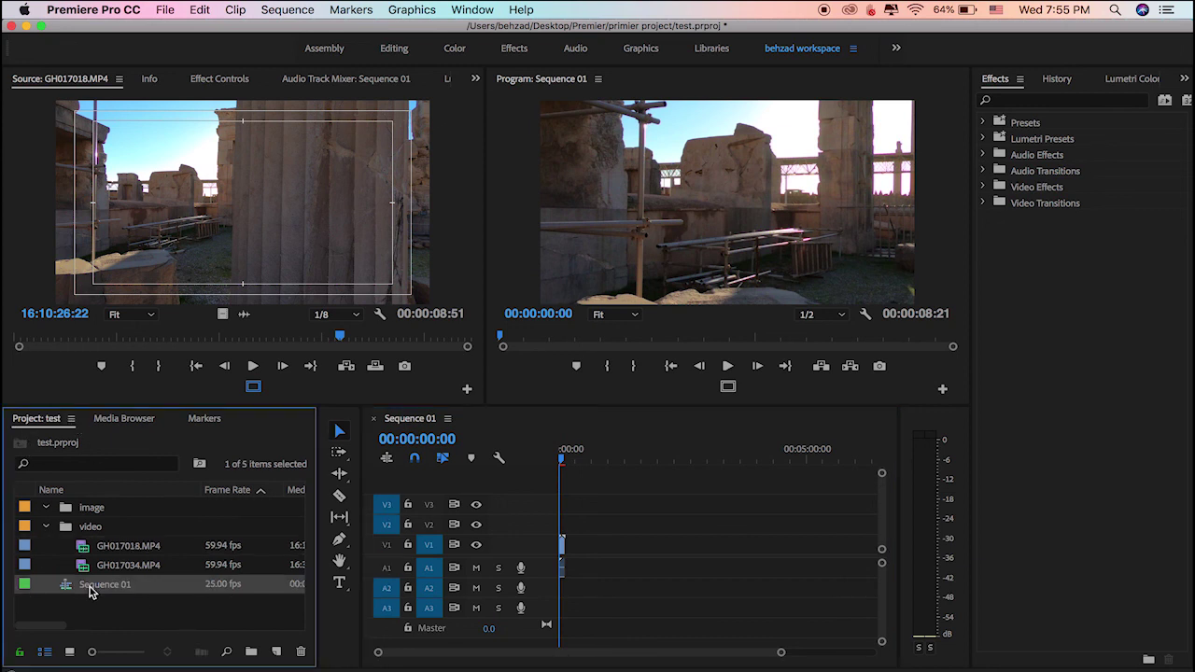
pyautogui.click(382, 524)
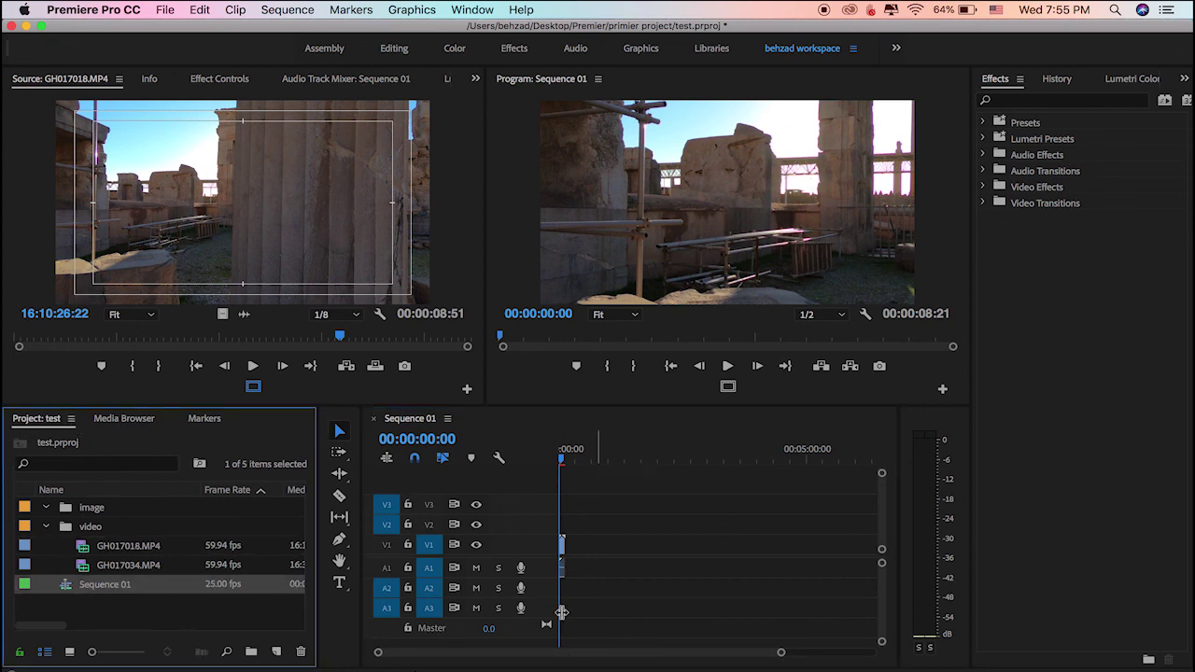